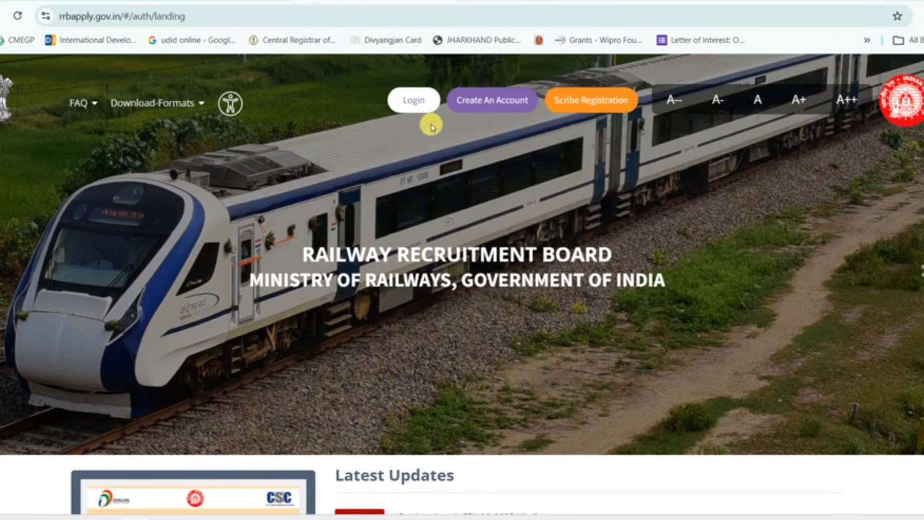
- Open the sign-in page, try Aadhaar login with KYC consent, then return to the login options
left_click(416, 105)
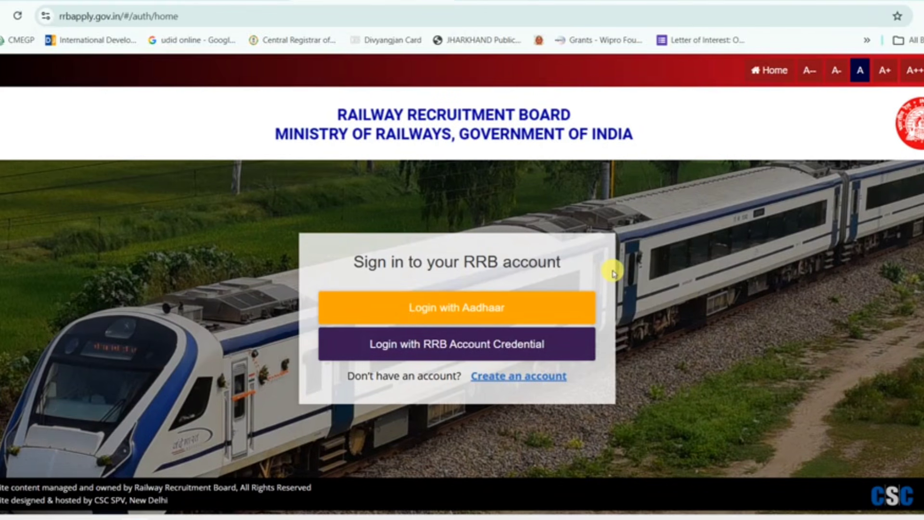
left_click(474, 307)
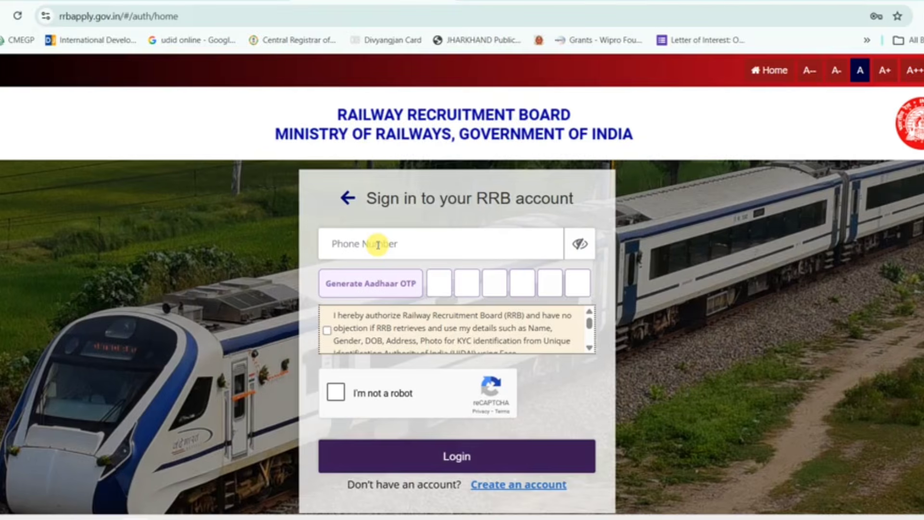
left_click(378, 245)
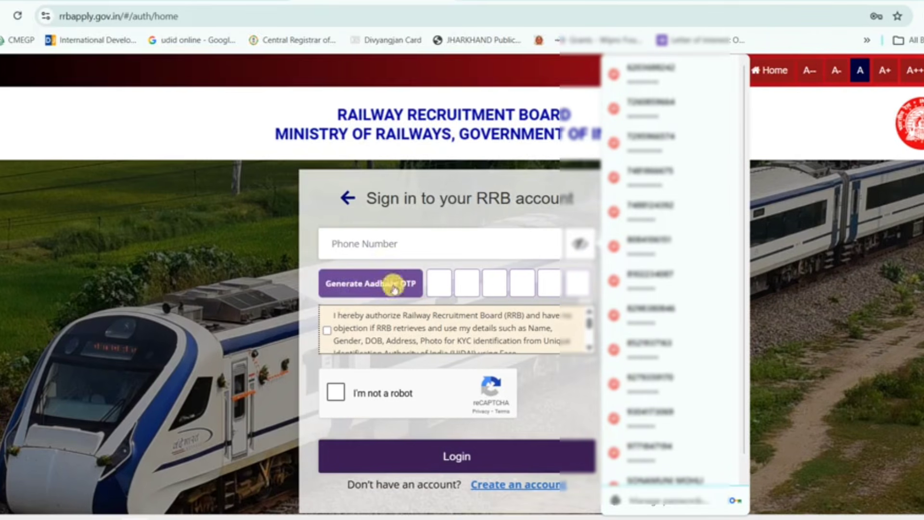
left_click(328, 332)
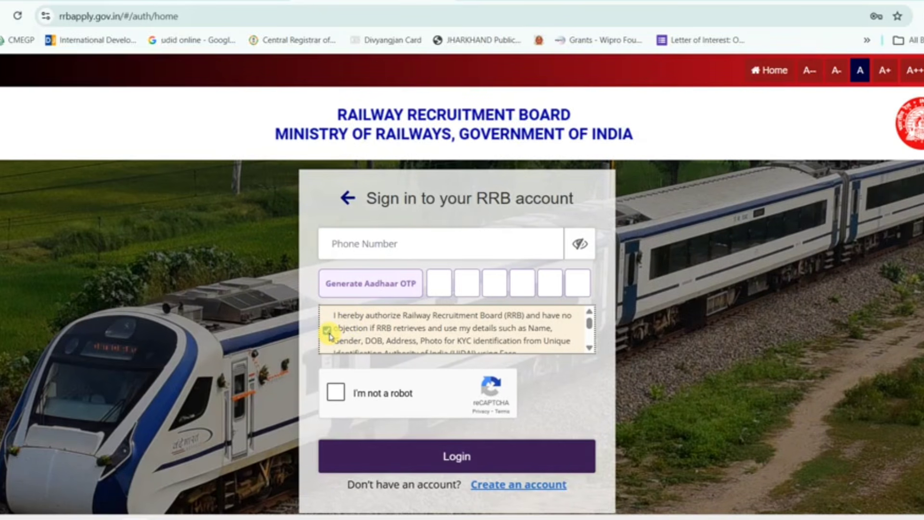
left_click(344, 197)
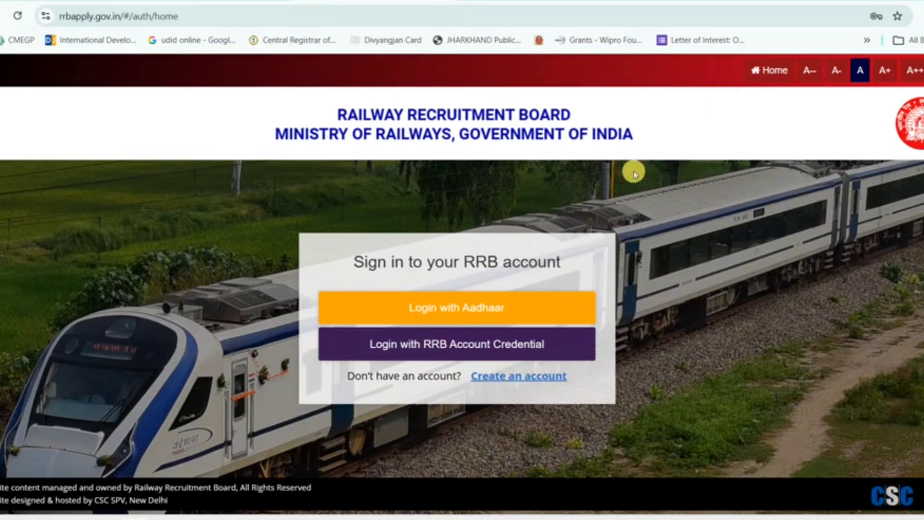
- Go to the home page, dismiss the fake-websites warning, and open Create An Account
left_click(767, 72)
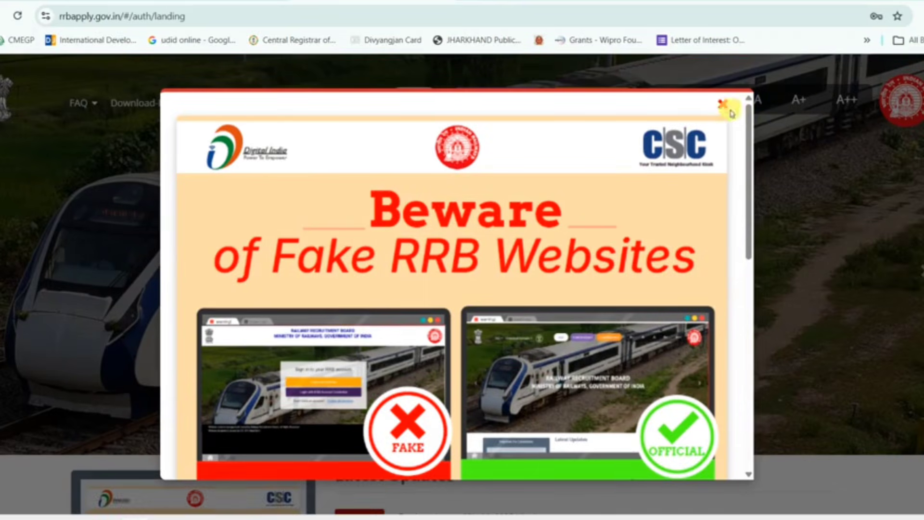
left_click(723, 107)
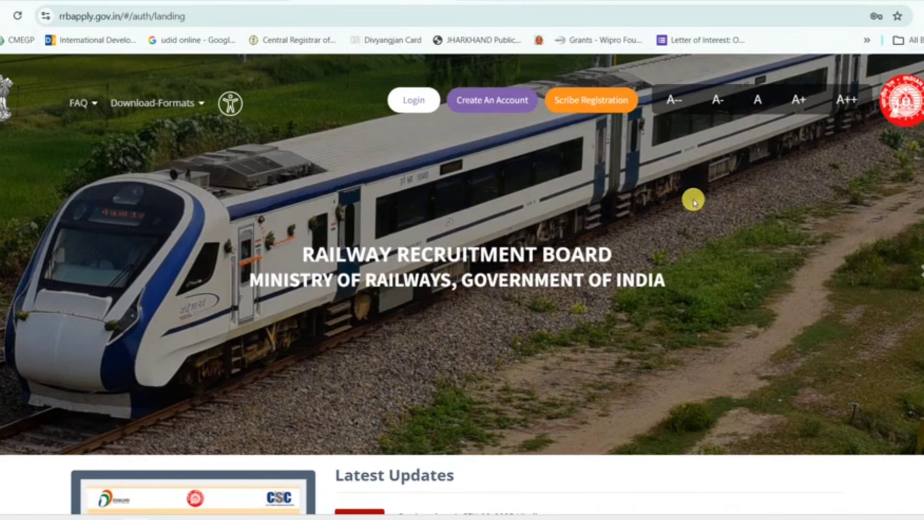
left_click(503, 109)
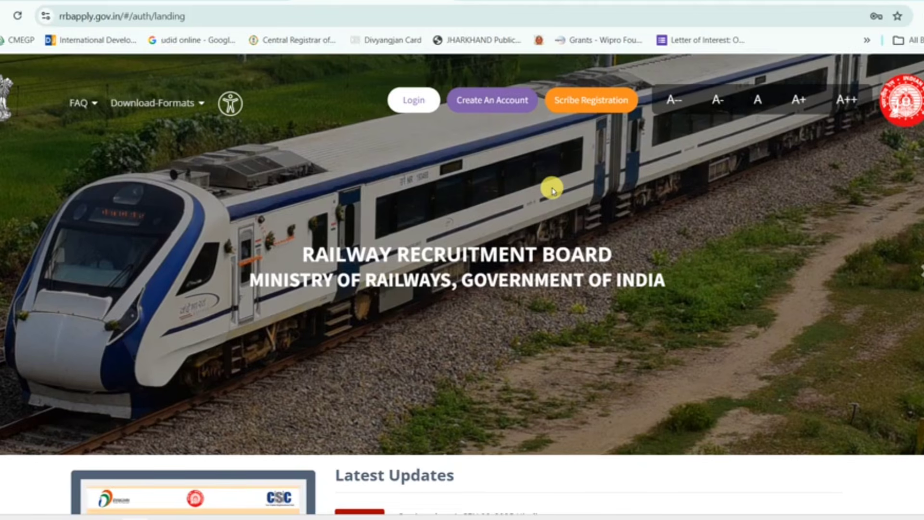
left_click(491, 107)
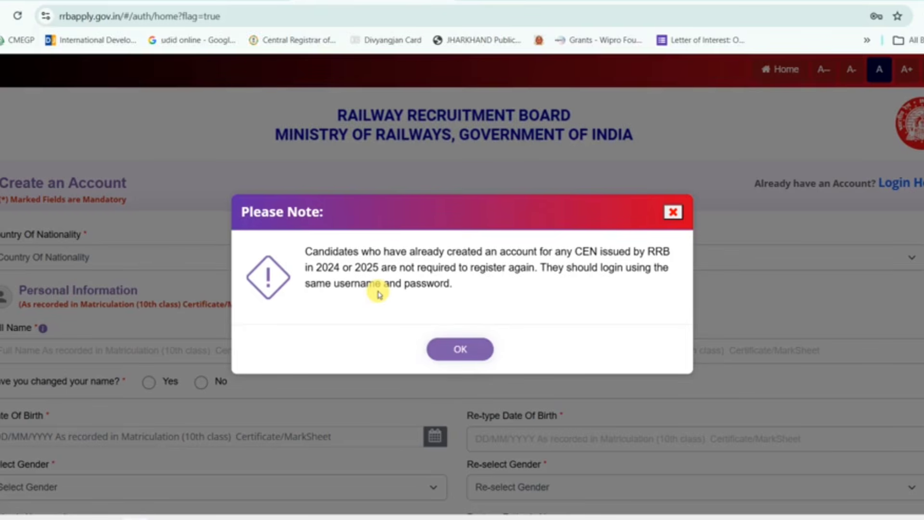
- Acknowledge the Please Note message and choose India as Country Of Nationality
left_click(458, 349)
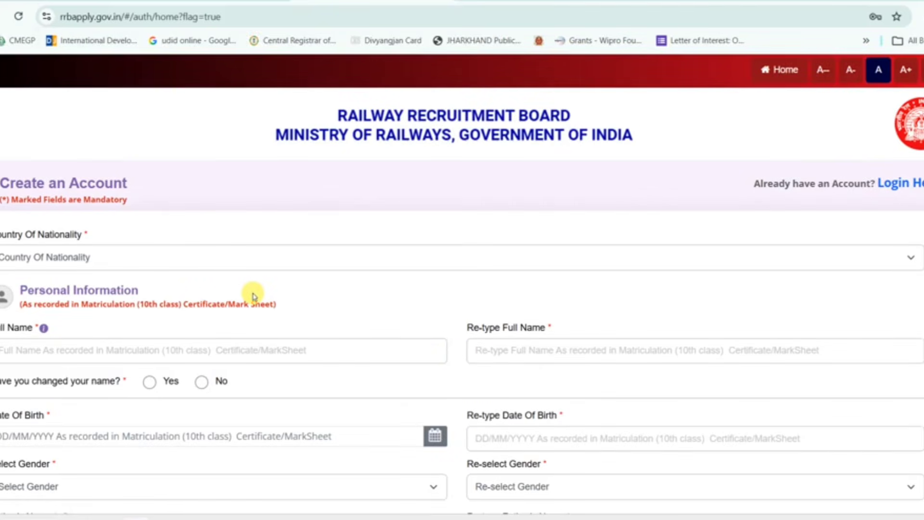
scroll(256, 265, "down", 1)
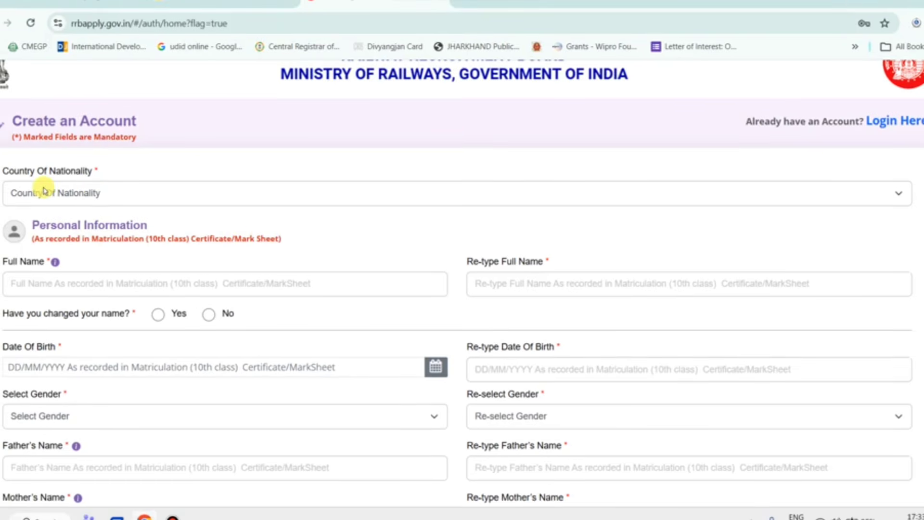
left_click(105, 196)
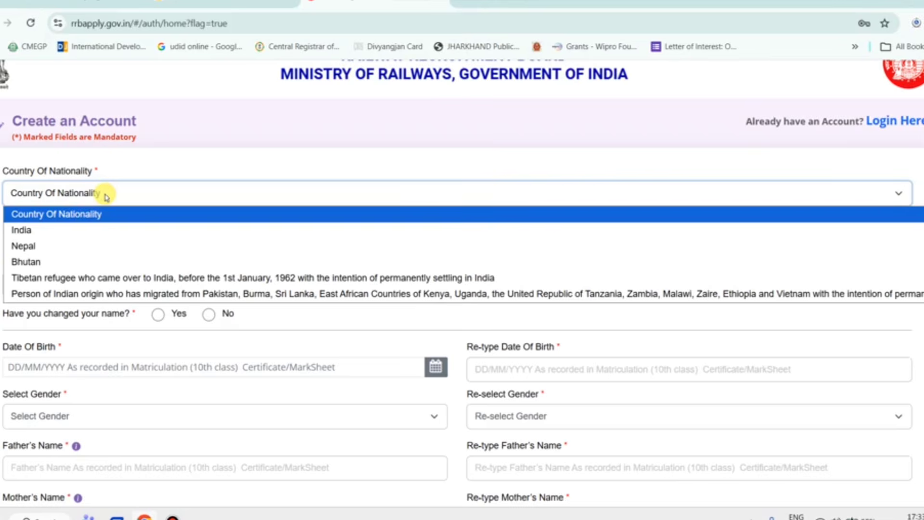
left_click(70, 231)
scroll(161, 260, "down", 2)
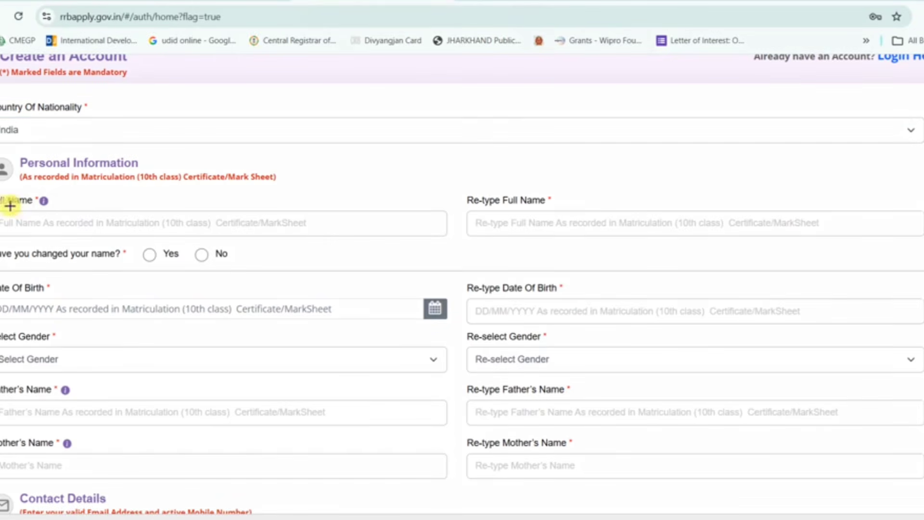
- Enter the candidate's full name in Full Name and begin retyping it in Re-type Full Name
left_click_drag(1, 207, 156, 234)
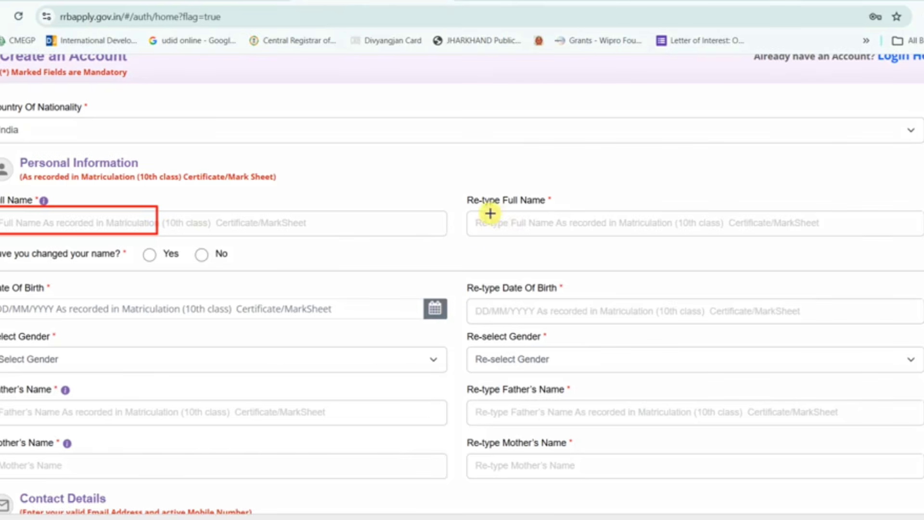
left_click_drag(469, 210, 597, 237)
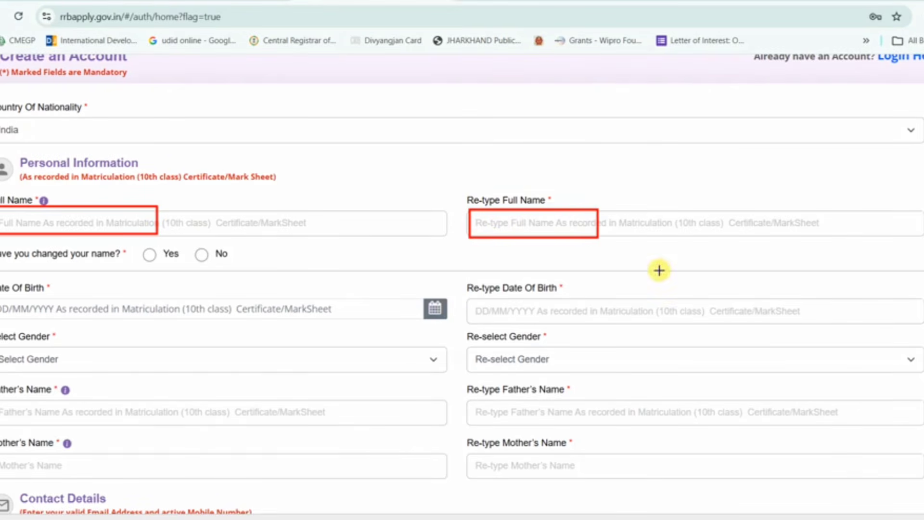
left_click(323, 223)
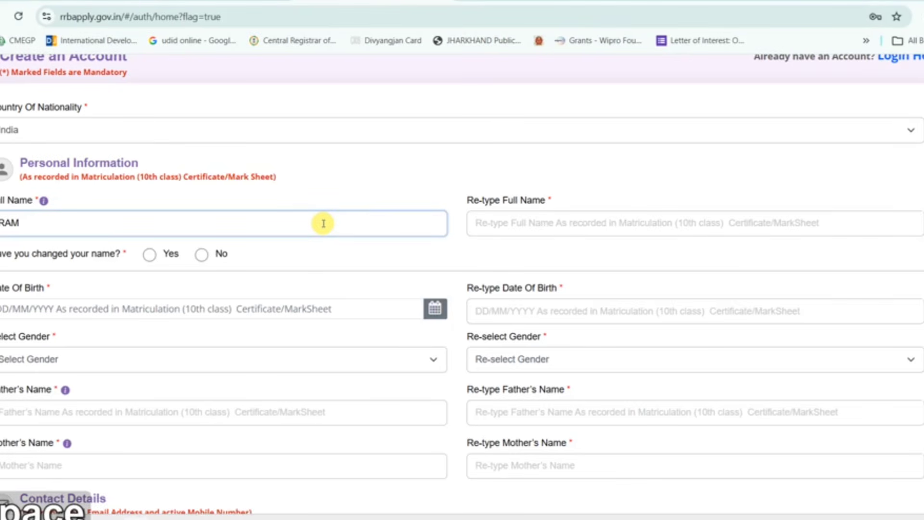
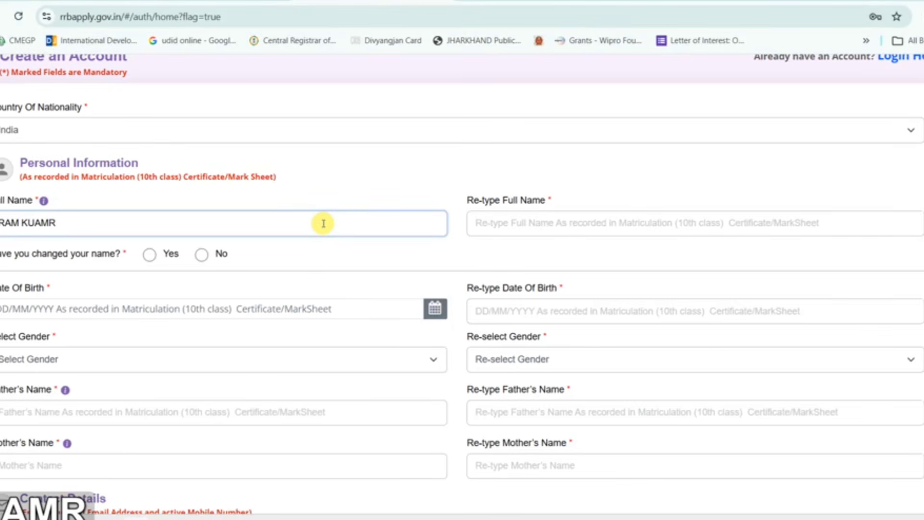
key("Tab")
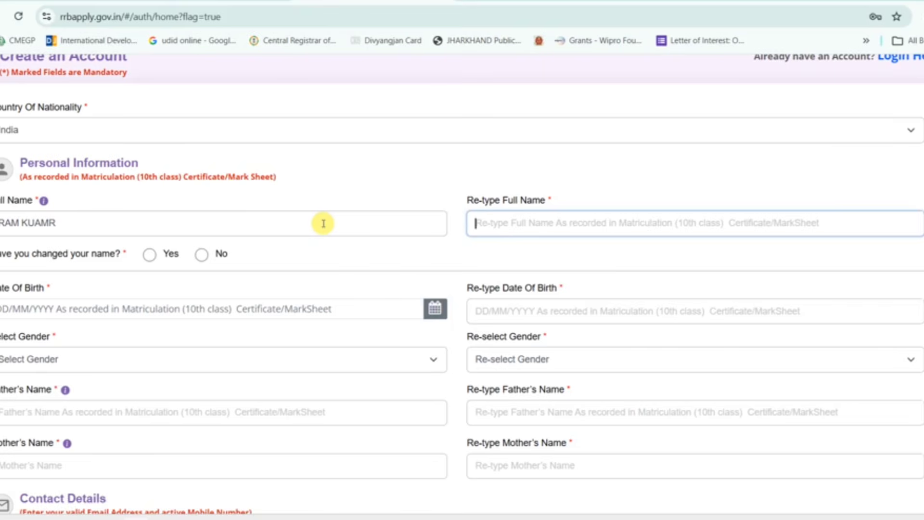
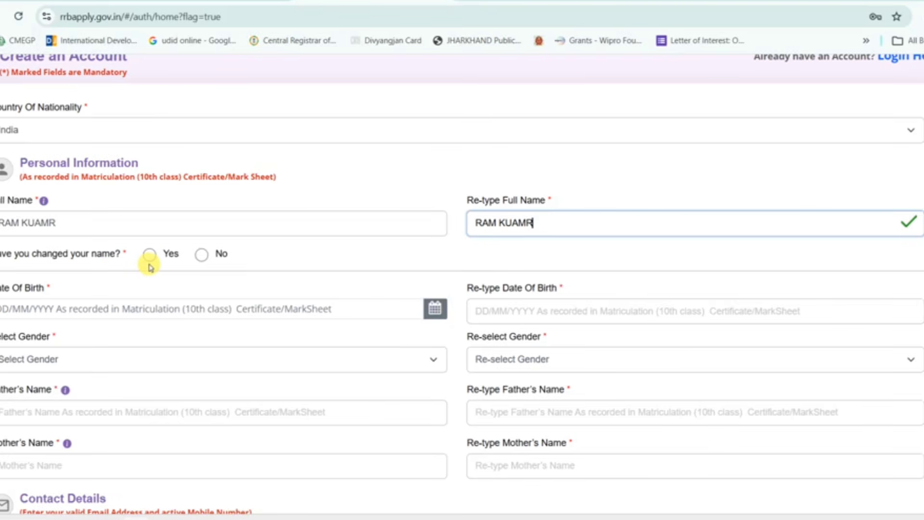
- Answer No to name change and pick 01/01/2001 as the date of birth from the calendar
left_click(204, 261)
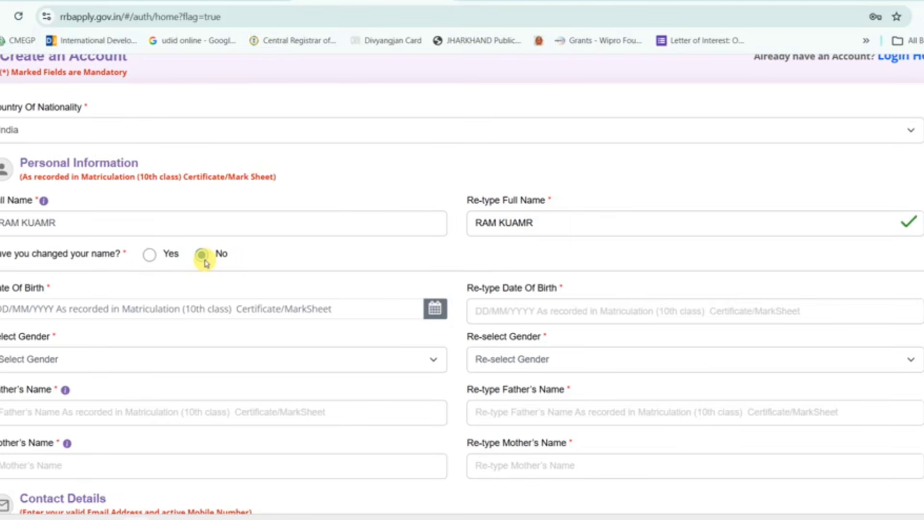
scroll(204, 261, "down", 1)
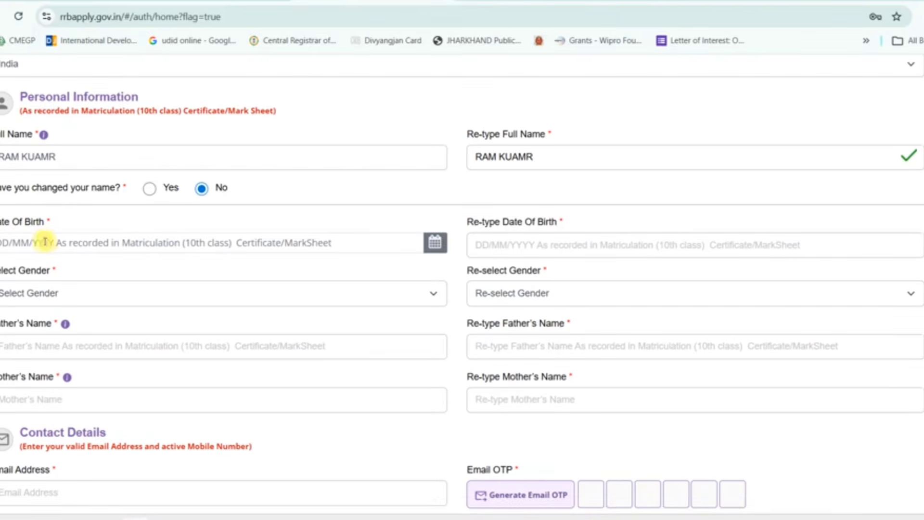
left_click(437, 246)
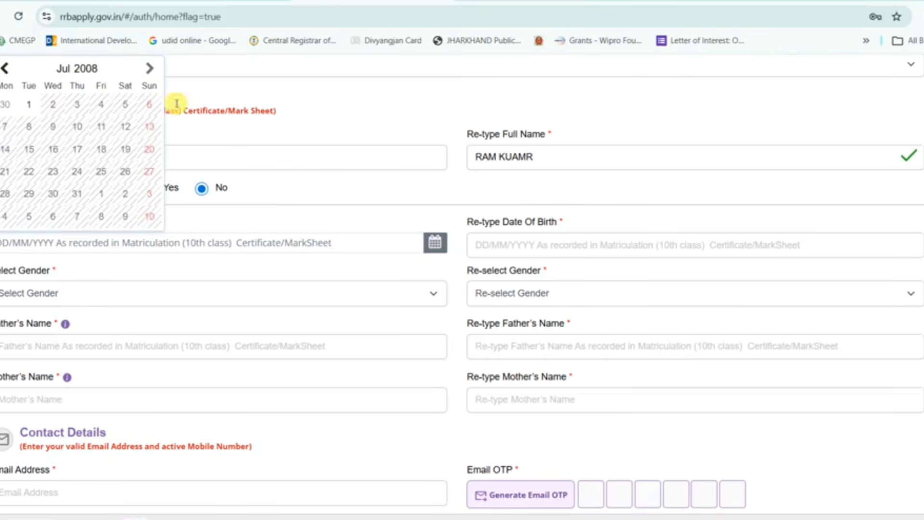
left_click(94, 73)
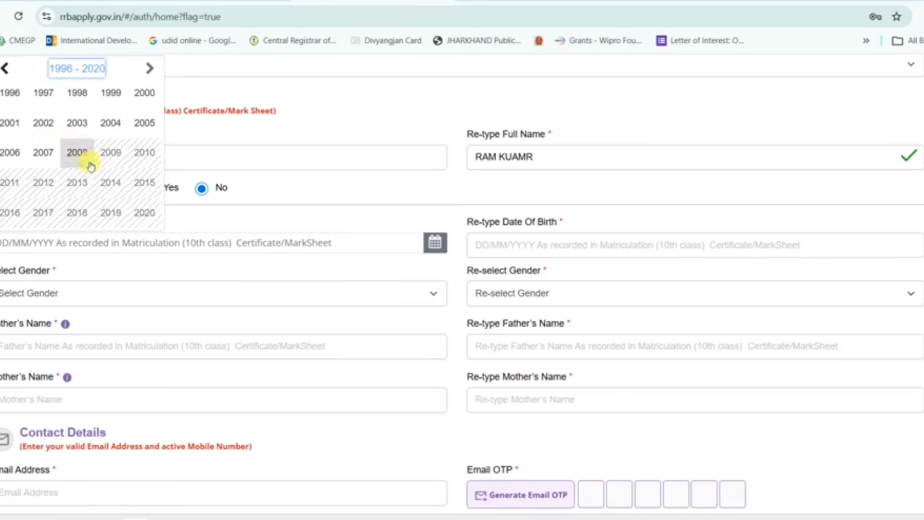
left_click(22, 127)
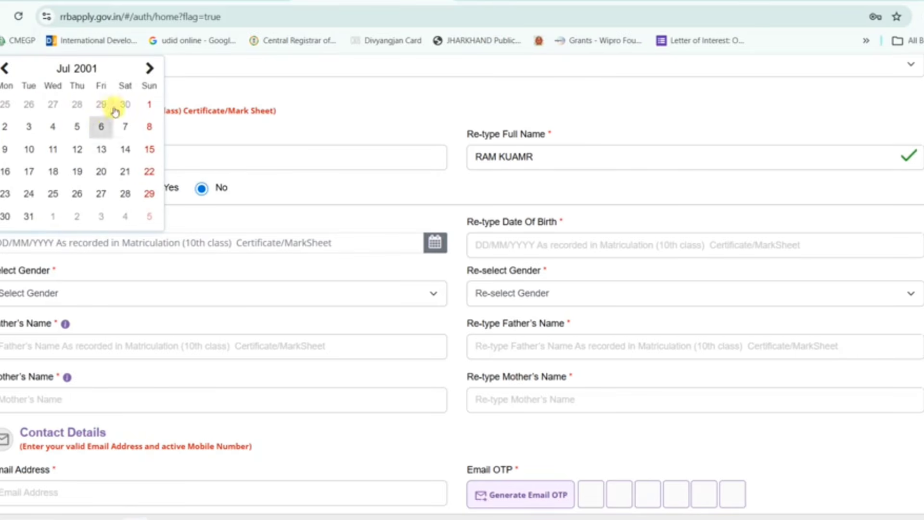
left_click(6, 69)
left_click(6, 70)
left_click(7, 69)
left_click(7, 69)
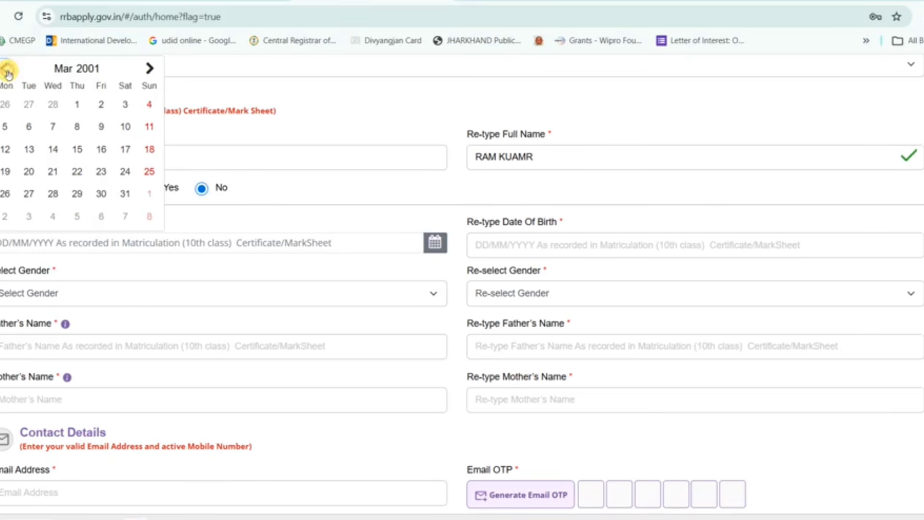
left_click(7, 69)
left_click(7, 70)
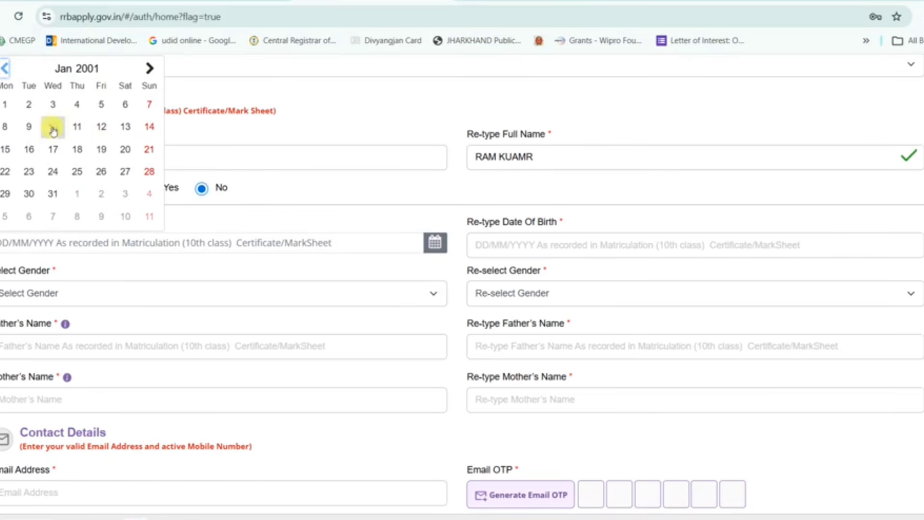
left_click(11, 109)
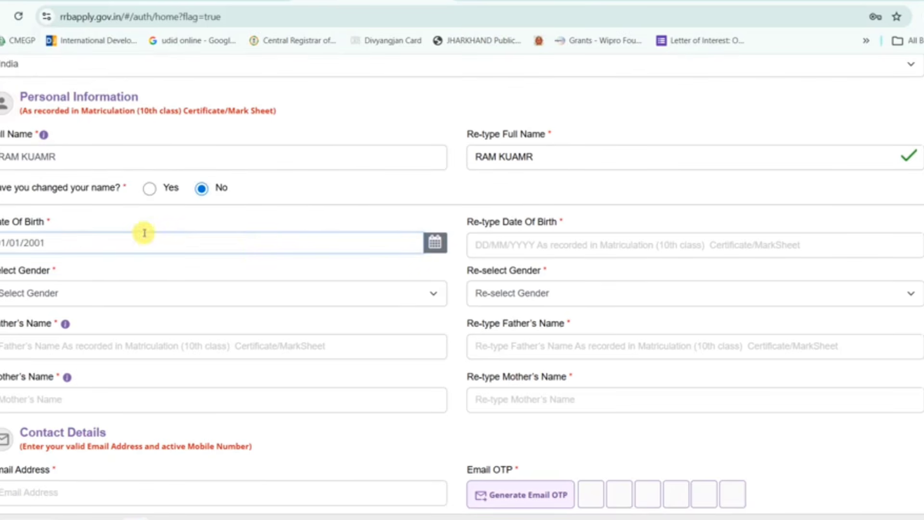
- Re-enter the date of birth as 01/01/2001 in the confirmation field
left_click(522, 246)
type("01/01/2001")
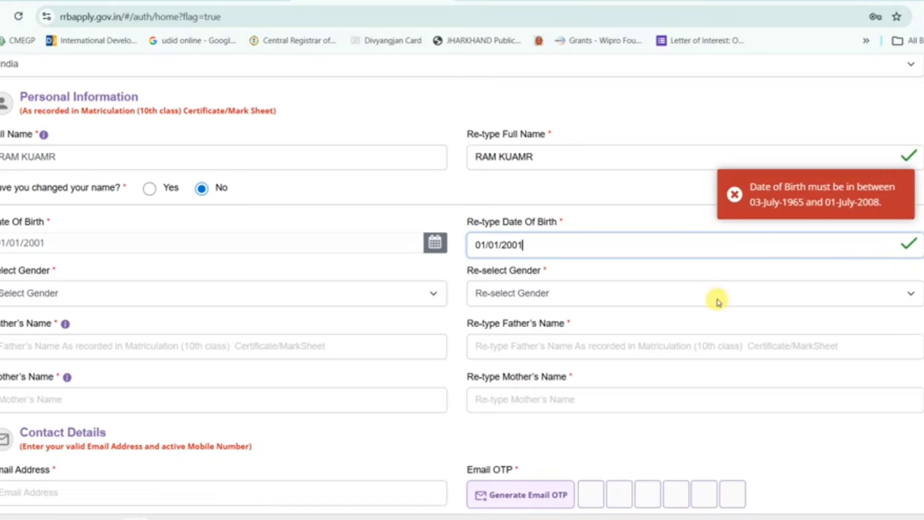
left_click(726, 273)
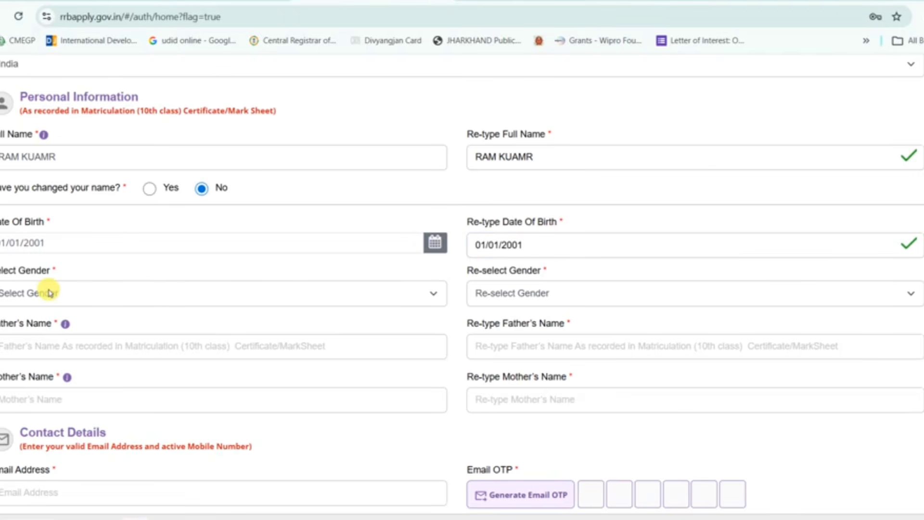
- Set Male in both Select Gender and Re-select Gender
left_click(121, 292)
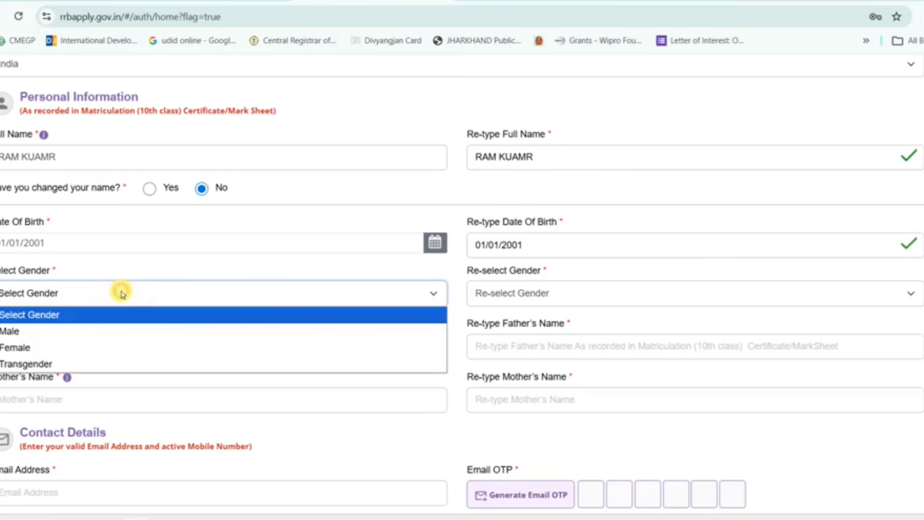
left_click(72, 332)
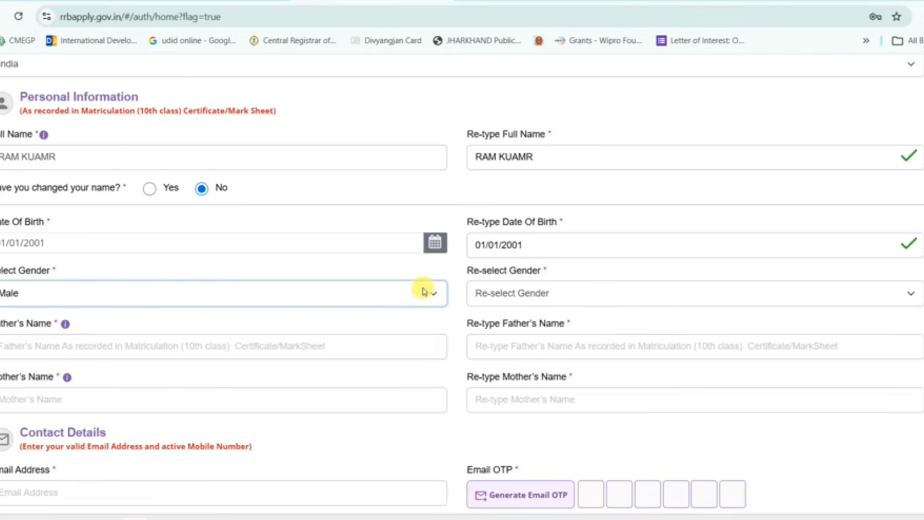
left_click(533, 294)
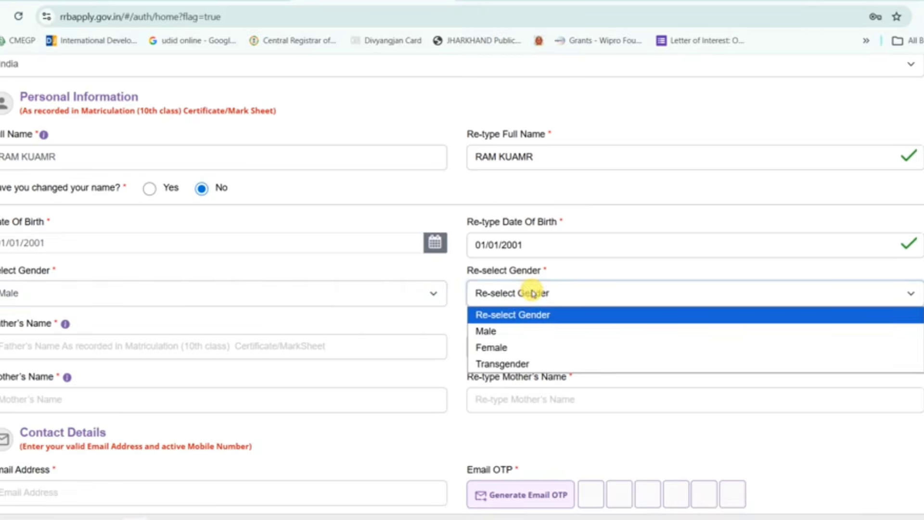
left_click(501, 331)
scroll(502, 333, "down", 2)
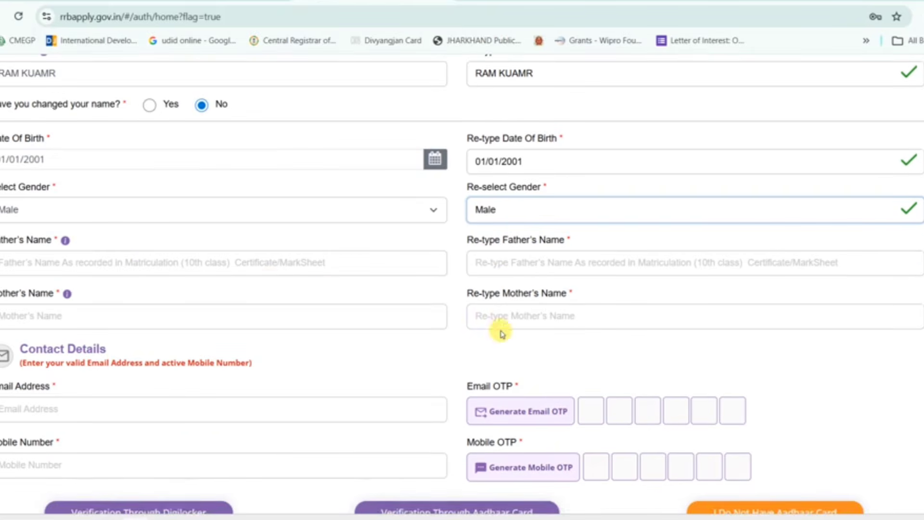
- Enter the father's name and retype it in the confirmation field
left_click(110, 267)
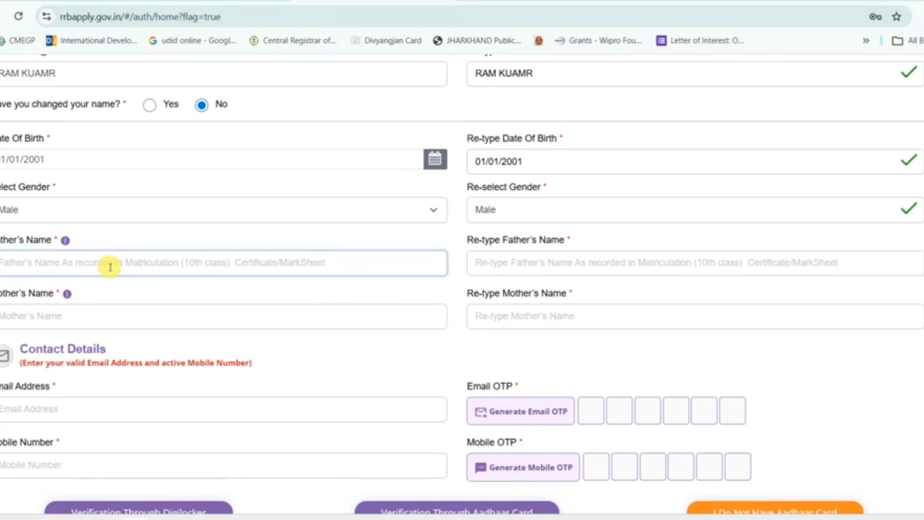
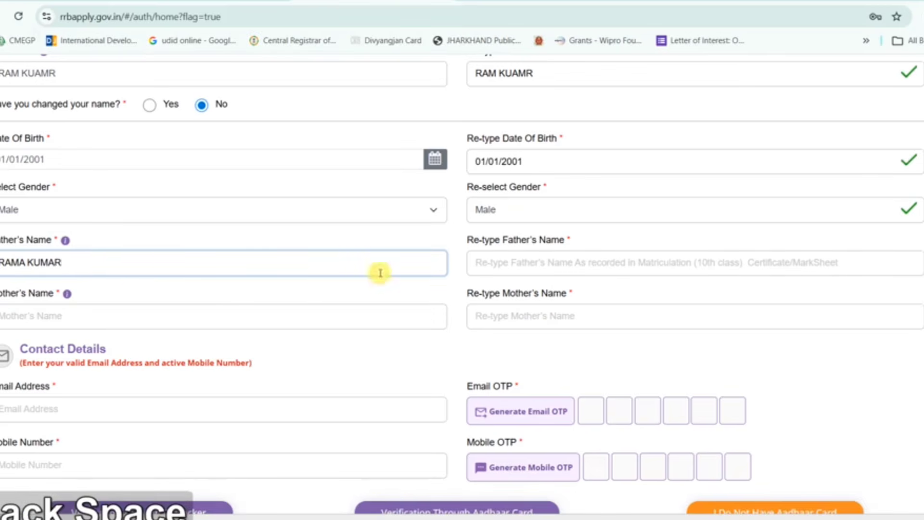
left_click(485, 266)
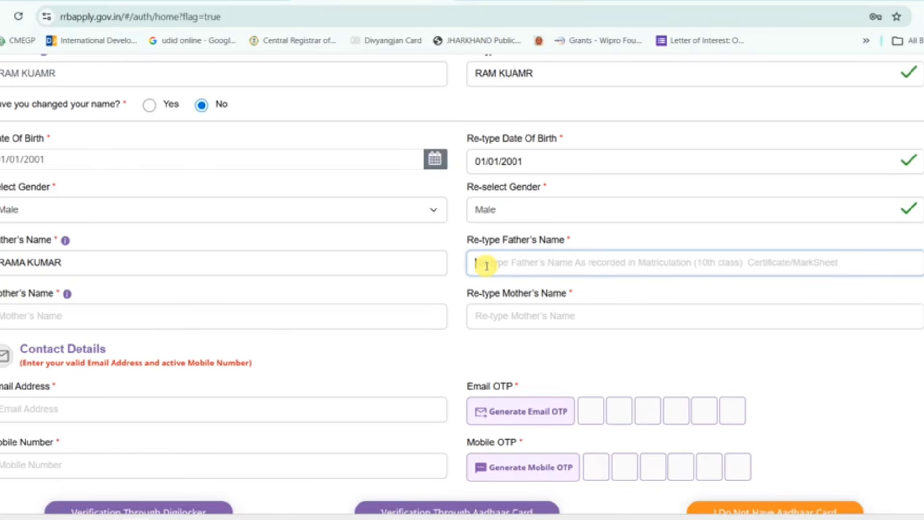
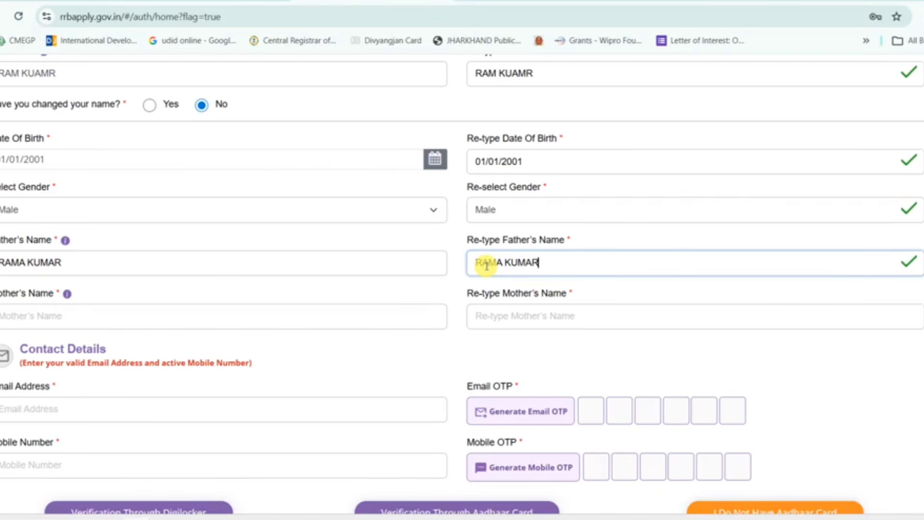
scroll(487, 267, "down", 1)
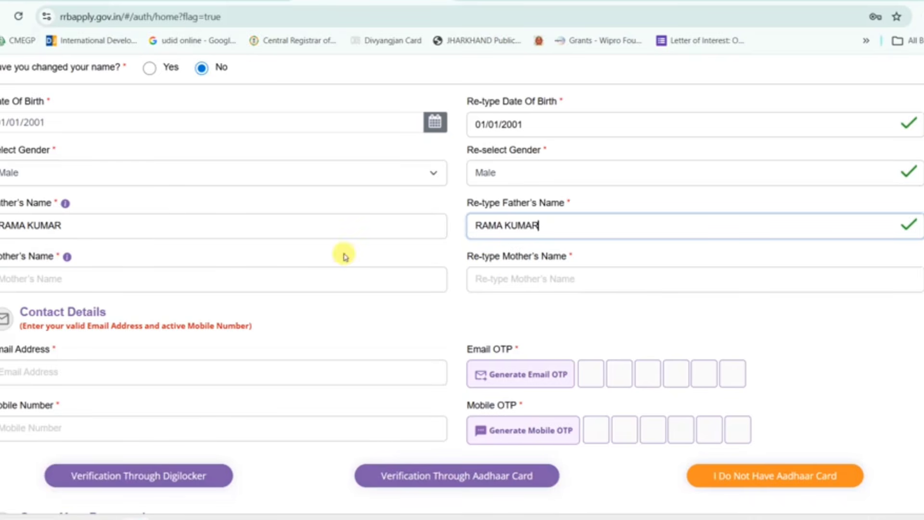
- Enter the mother's name and retype it correctly in the confirmation field
left_click(31, 276)
key("shift")
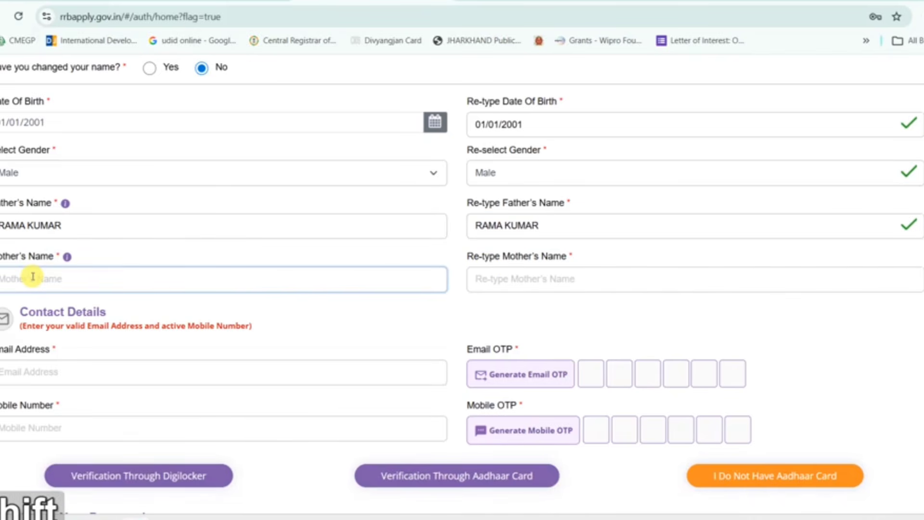
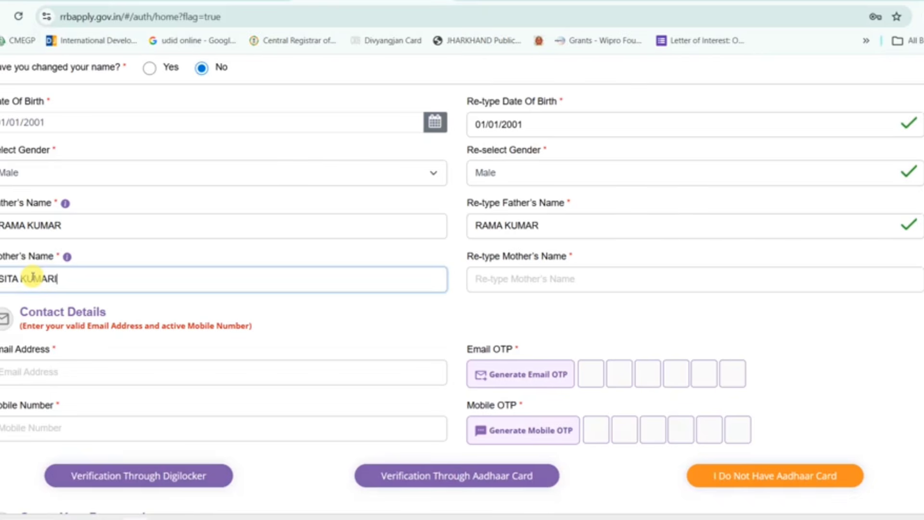
key("Tab")
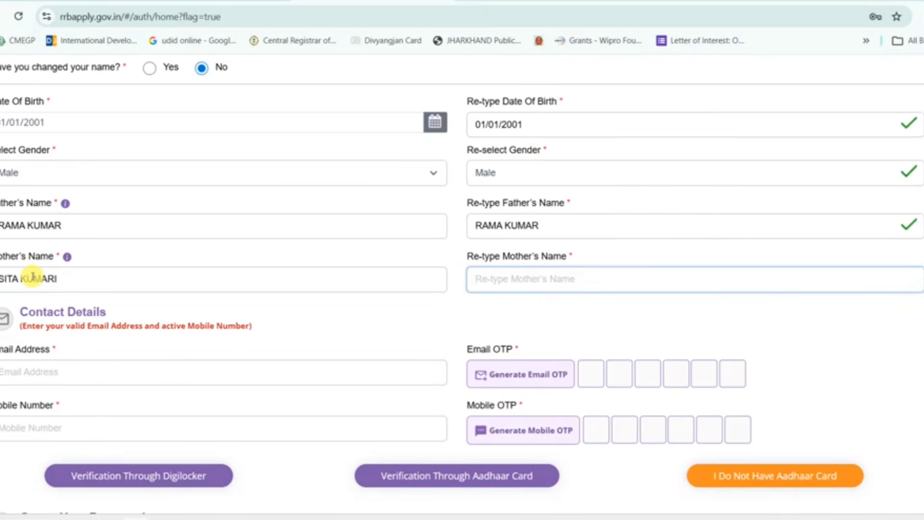
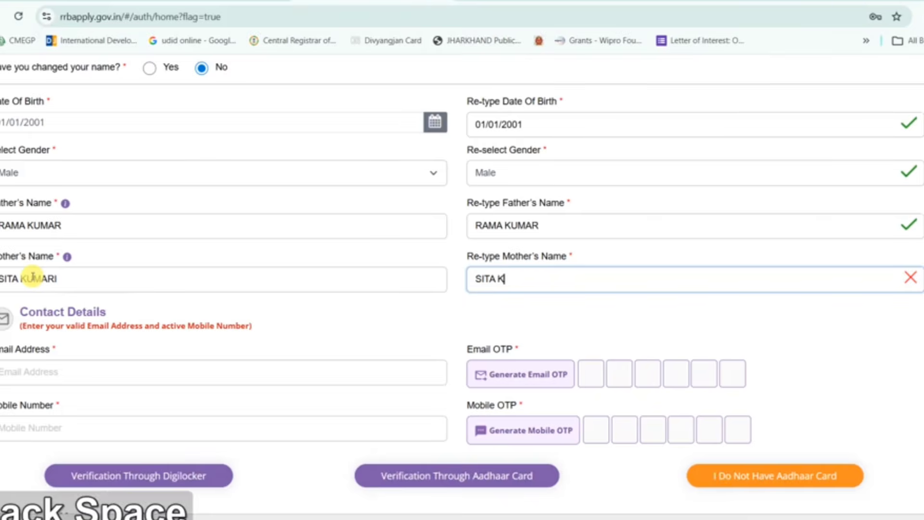
scroll(48, 277, "down", 3)
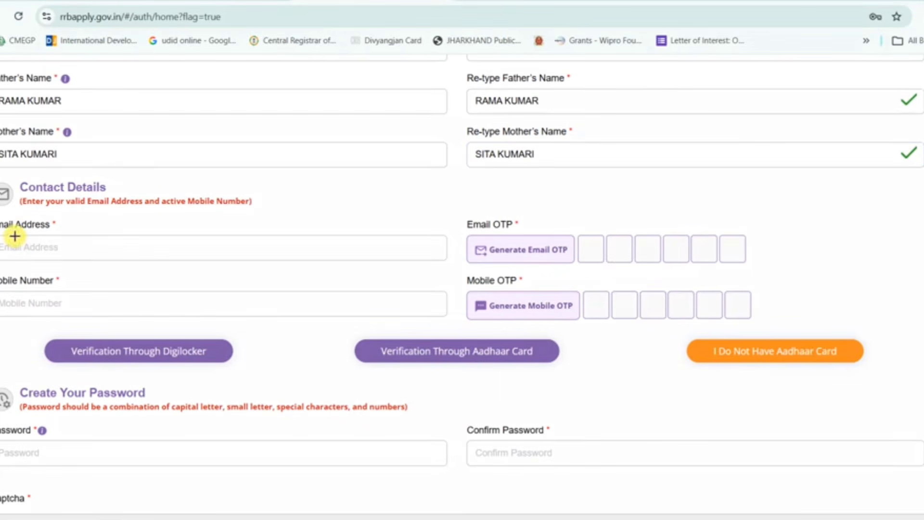
mouse_move(14, 236)
left_mouse_down()
mouse_move(163, 267)
mouse_move(195, 263)
left_mouse_up()
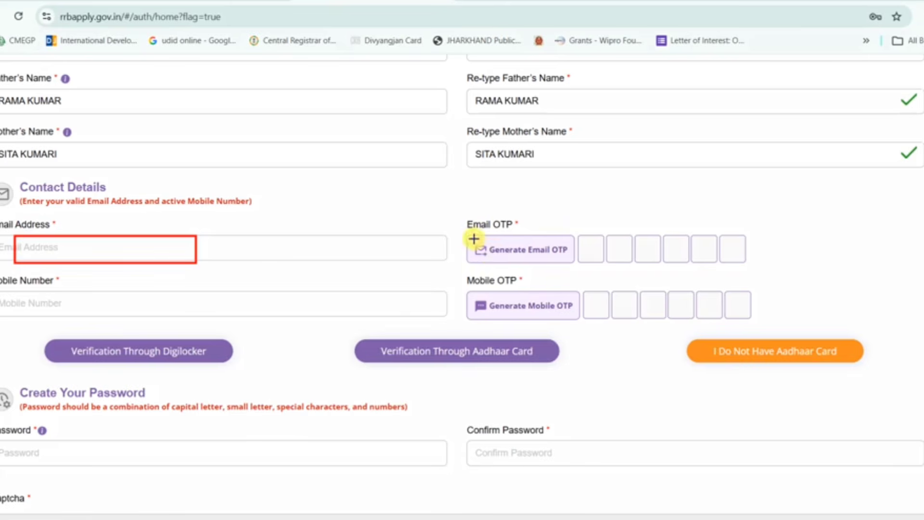
mouse_move(470, 236)
left_mouse_down()
mouse_move(525, 265)
mouse_move(576, 263)
left_mouse_up()
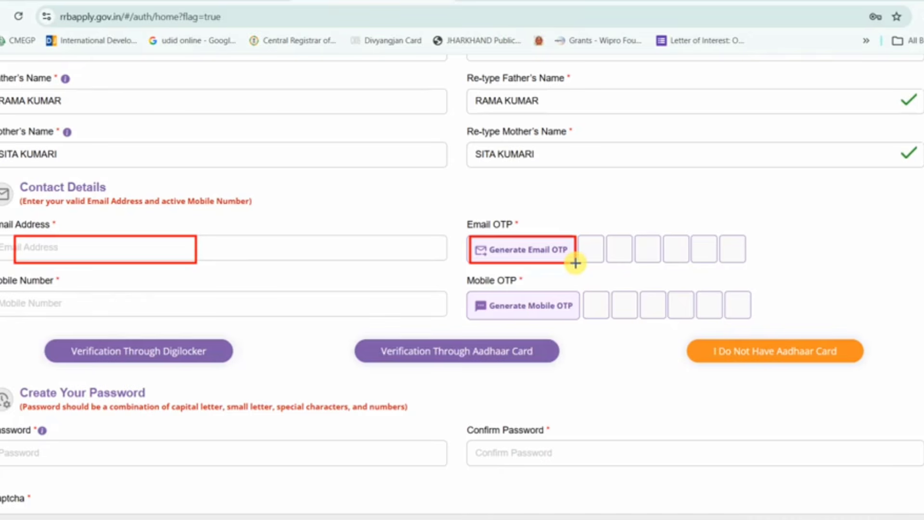
left_click_drag(581, 236, 748, 261)
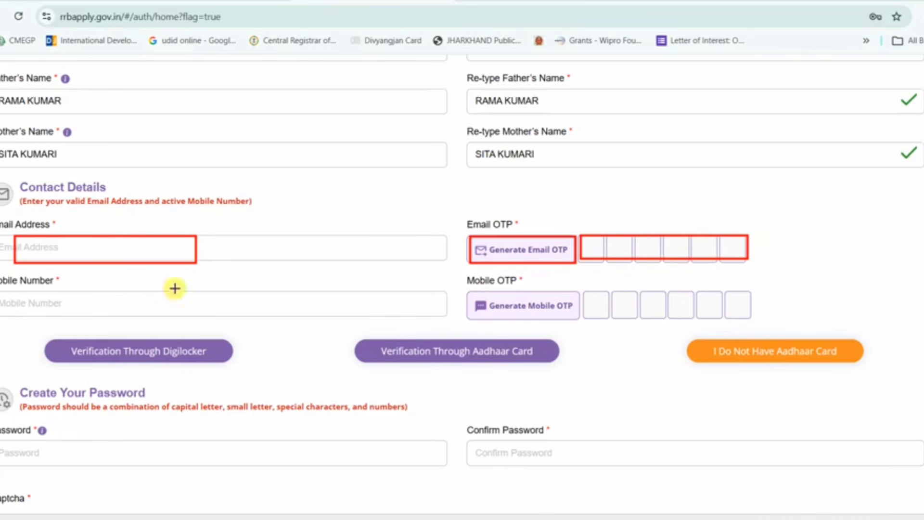
mouse_move(2, 290)
left_mouse_down()
mouse_move(87, 316)
mouse_move(134, 309)
left_mouse_up()
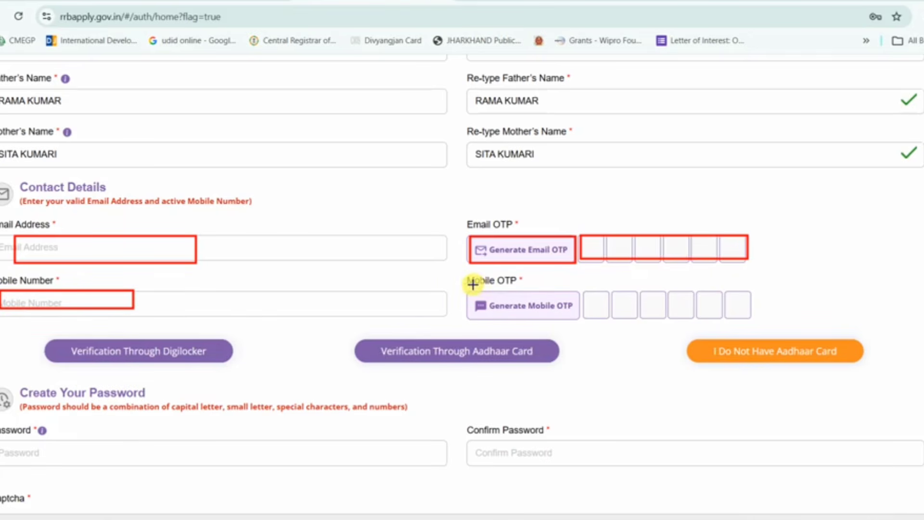
mouse_move(466, 288)
left_mouse_down()
mouse_move(555, 324)
mouse_move(579, 319)
left_mouse_up()
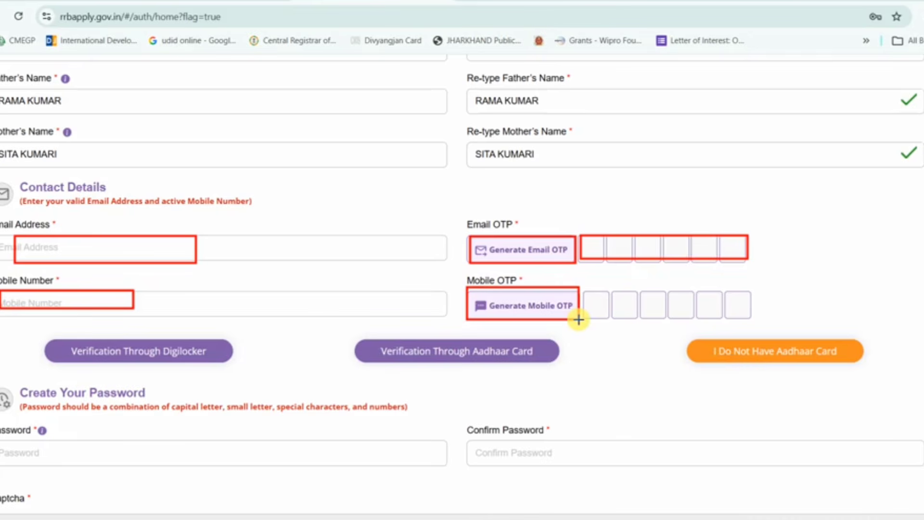
left_click_drag(584, 289, 754, 318)
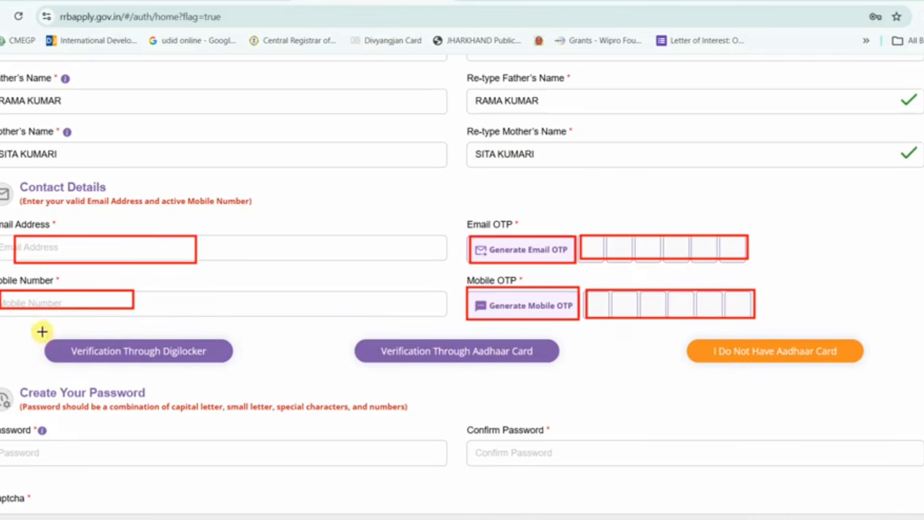
left_click_drag(37, 330, 253, 372)
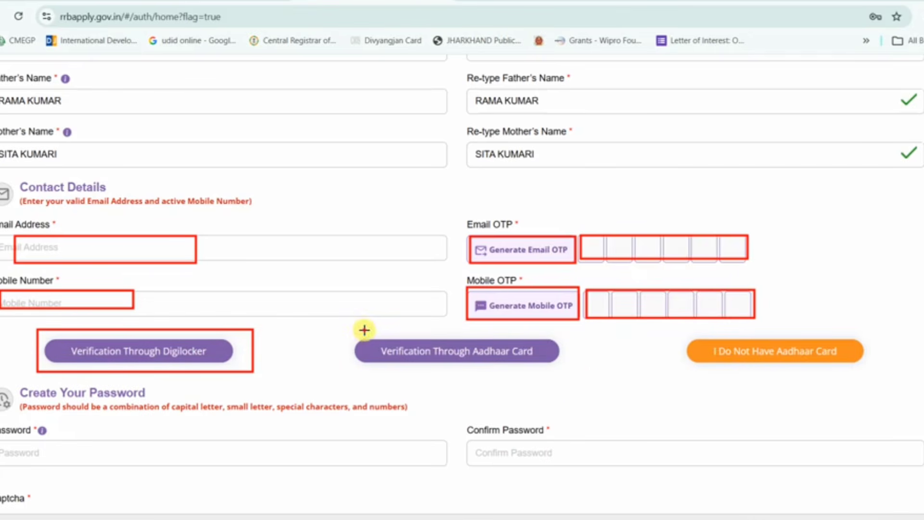
left_click_drag(365, 330, 583, 376)
left_click_drag(668, 324, 874, 371)
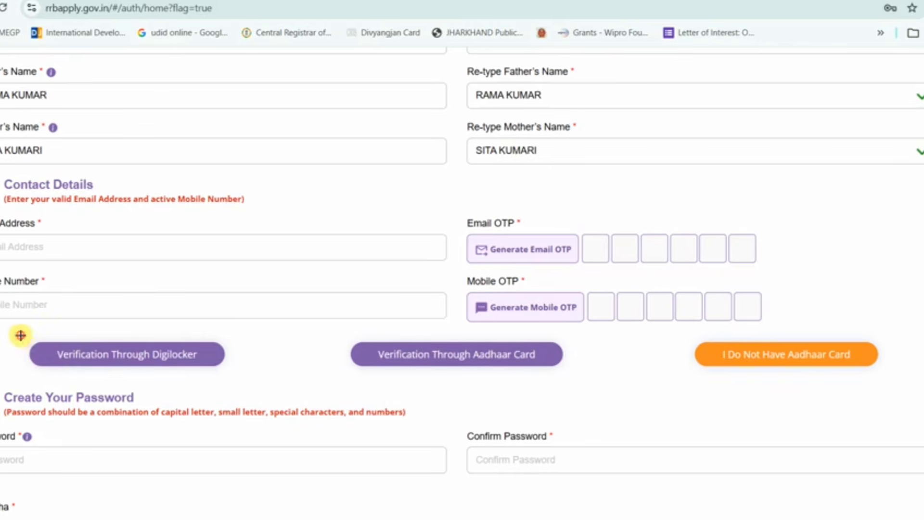
left_click_drag(20, 335, 233, 374)
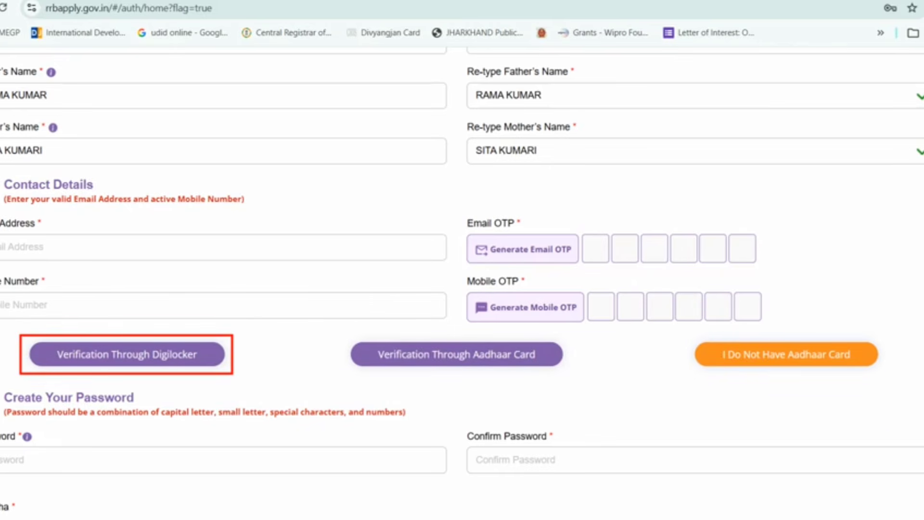
key("Escape")
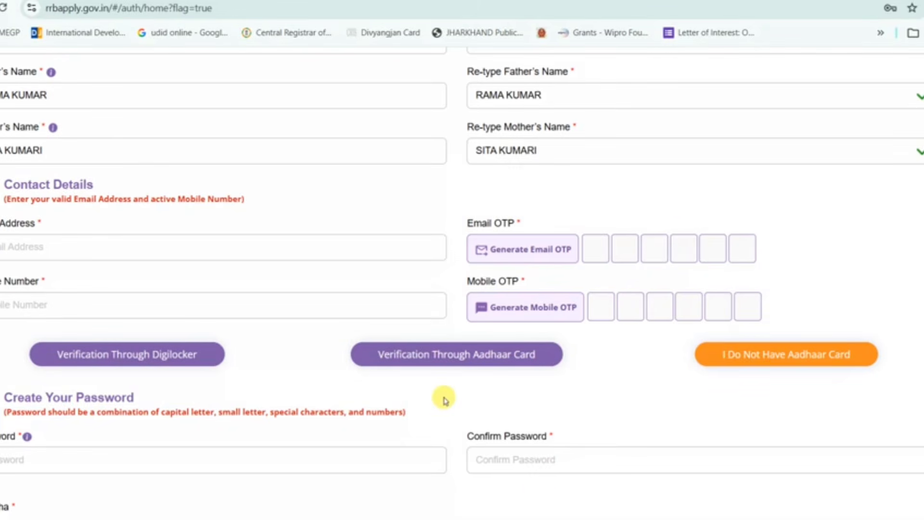
left_click(443, 361)
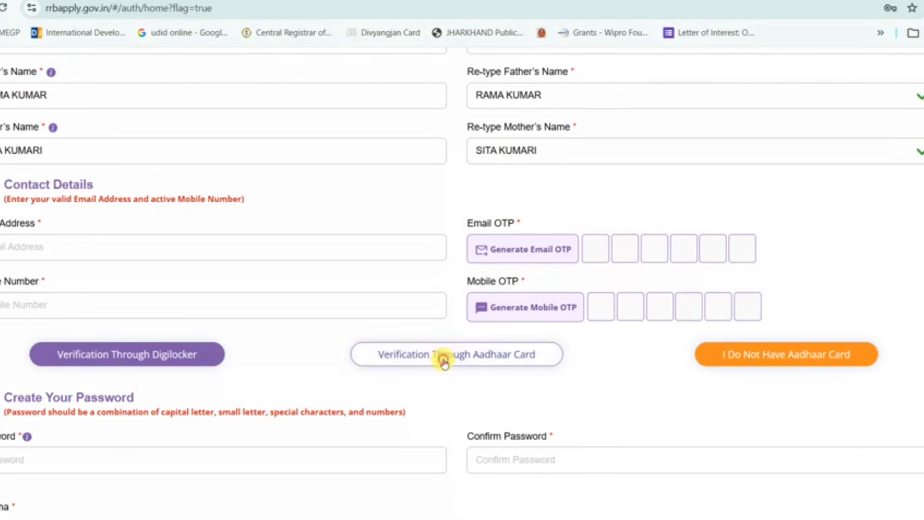
scroll(441, 359, "down", 2)
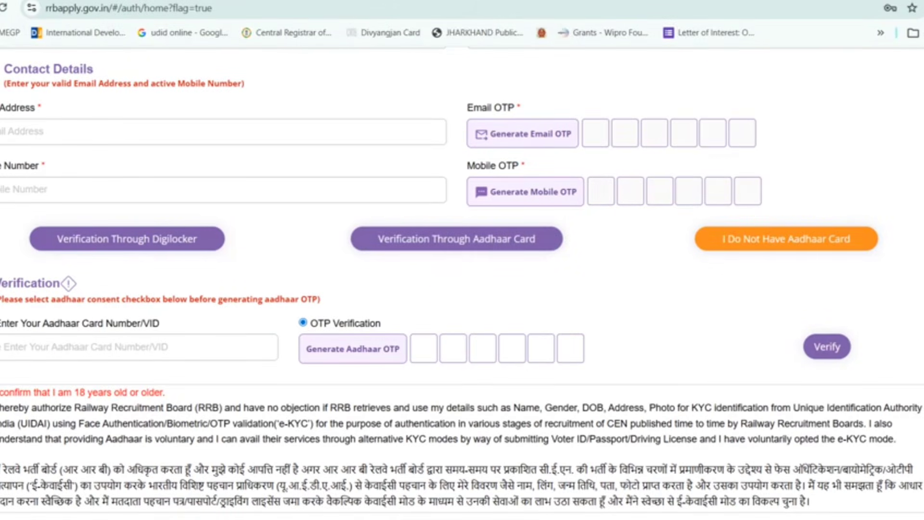
left_click(130, 347)
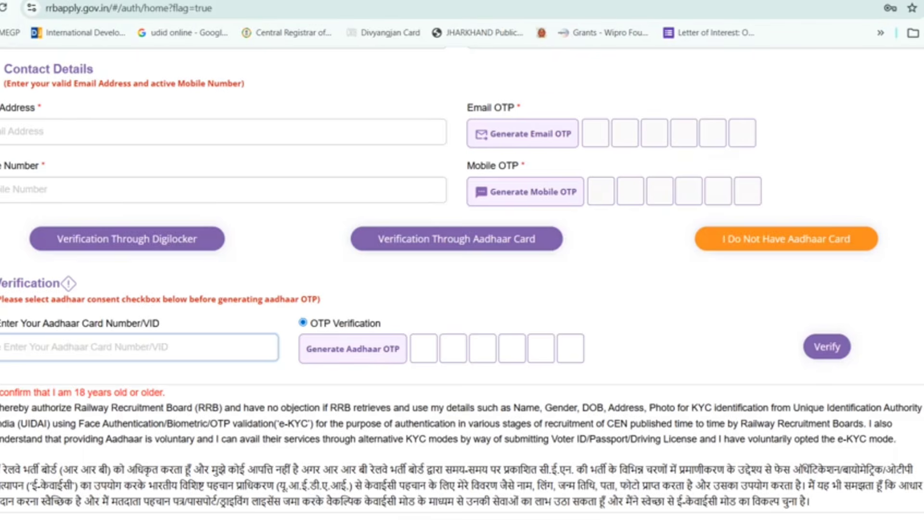
left_click(922, 332)
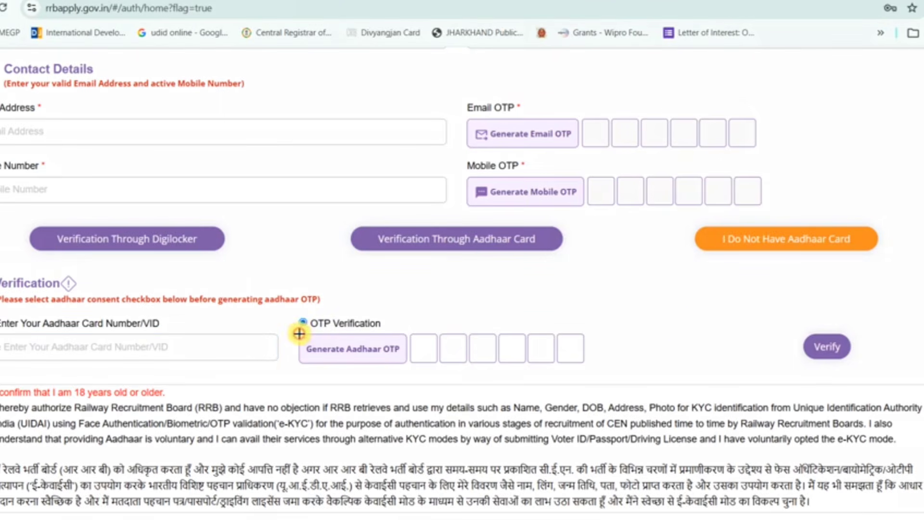
left_click_drag(298, 334, 407, 367)
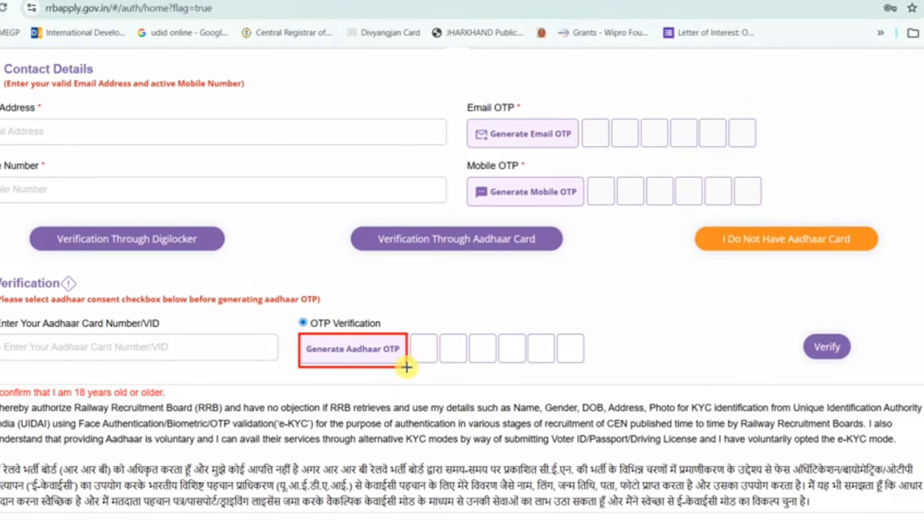
mouse_move(413, 332)
left_mouse_down()
mouse_move(540, 363)
mouse_move(589, 363)
left_mouse_up()
left_click_drag(800, 327, 881, 373)
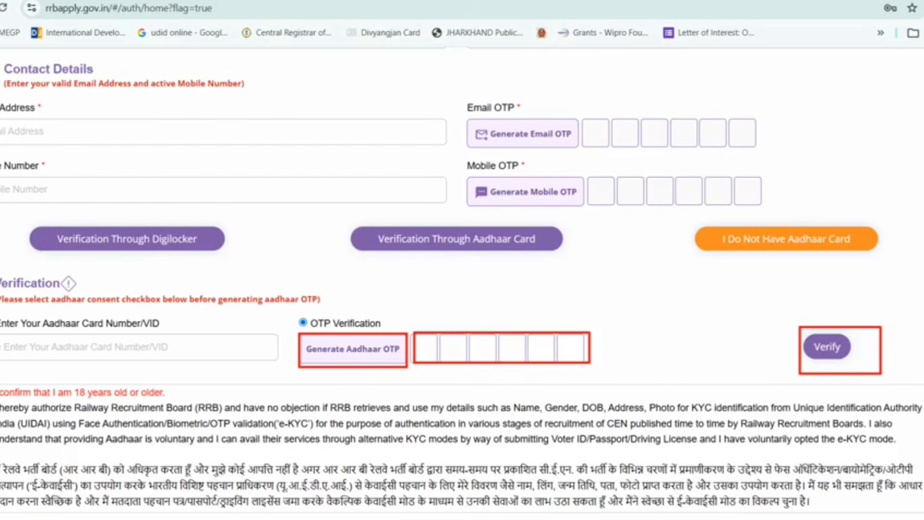
key("ctrl+z")
key("ctrl+z")
key("ctrl+z")
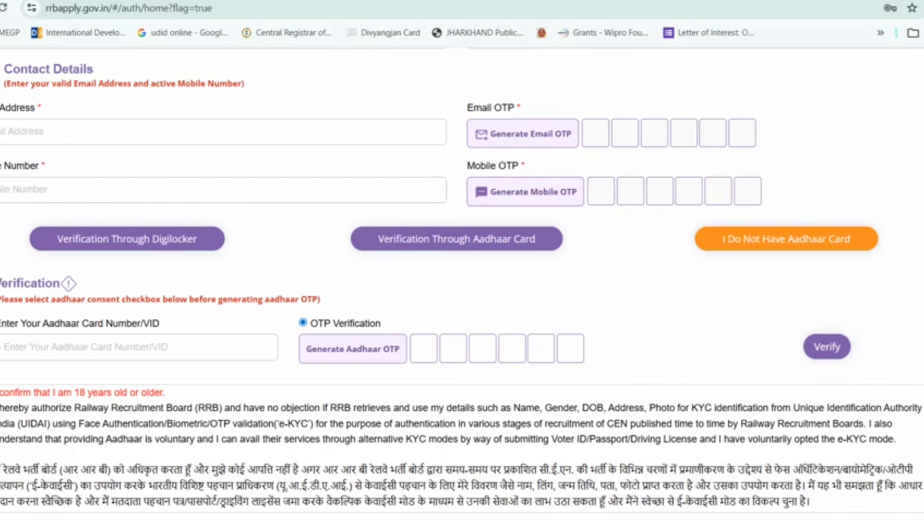
scroll(560, 496, "down", 3)
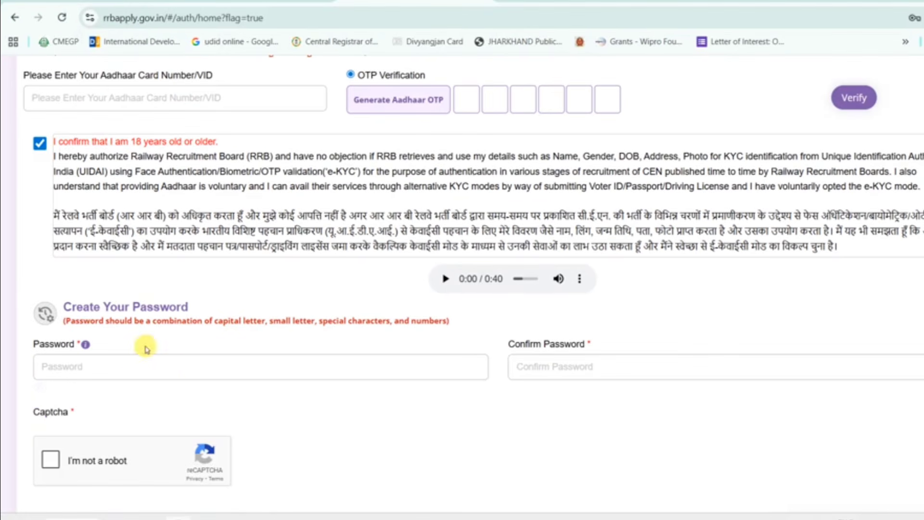
- Type the new account password and retype it in Confirm Password
left_click(134, 362)
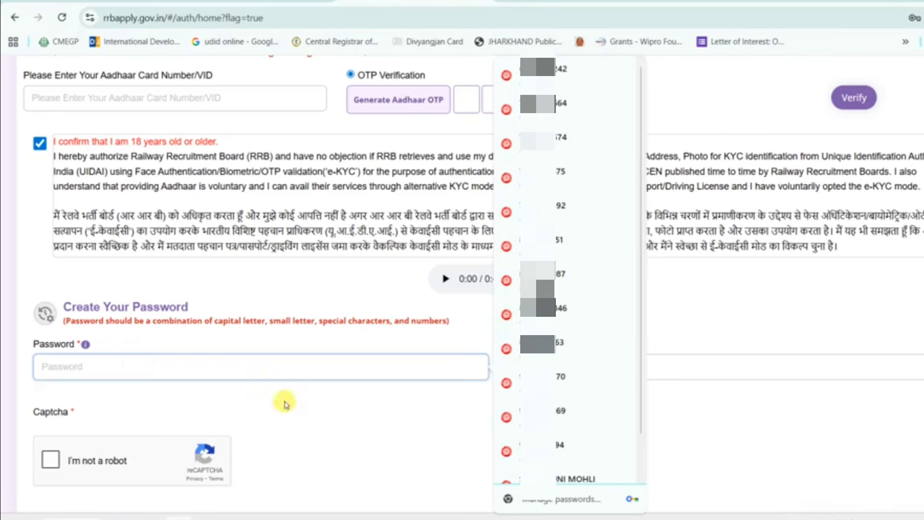
left_click(308, 417)
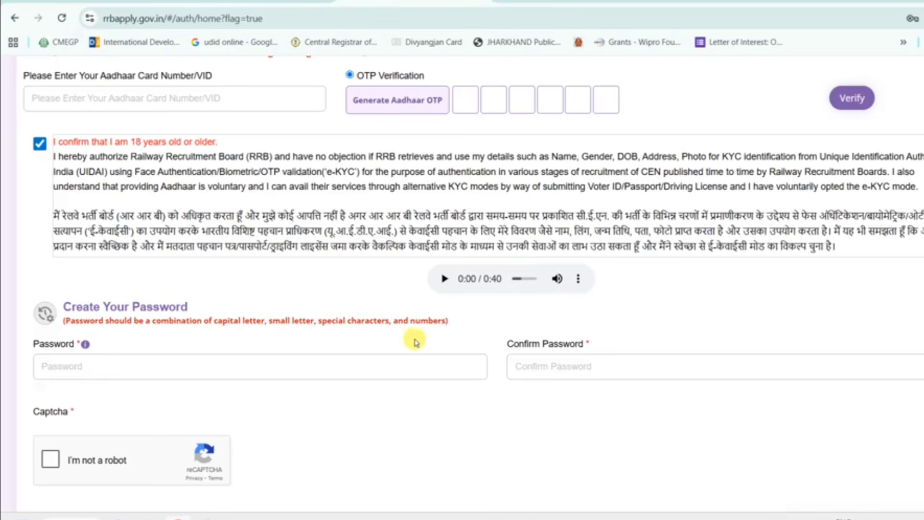
left_click(428, 366)
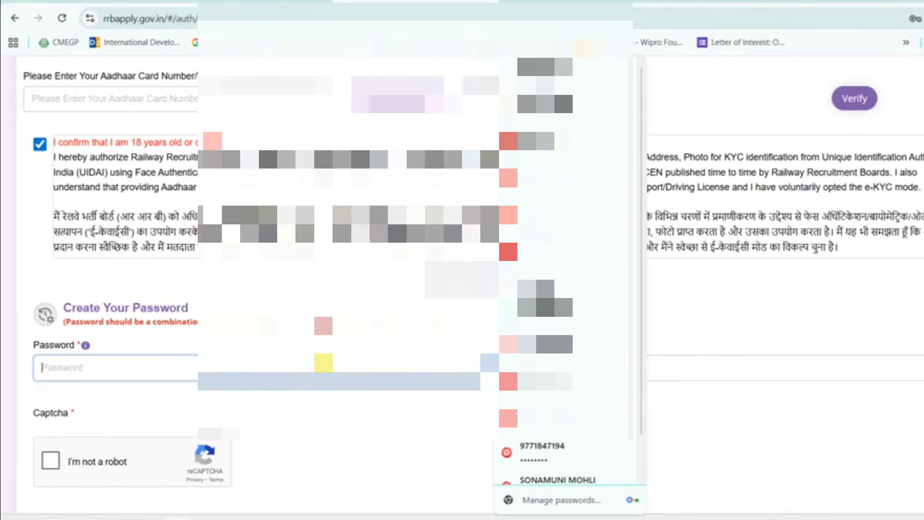
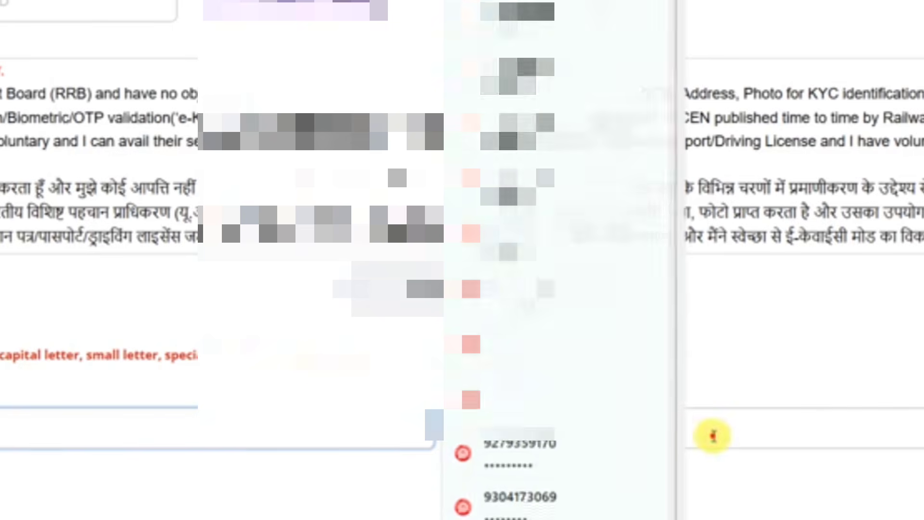
left_click(712, 436)
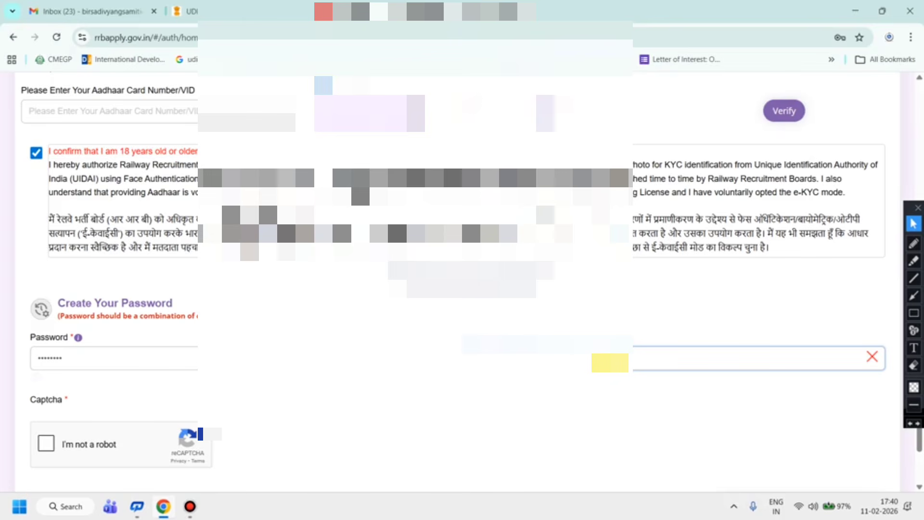
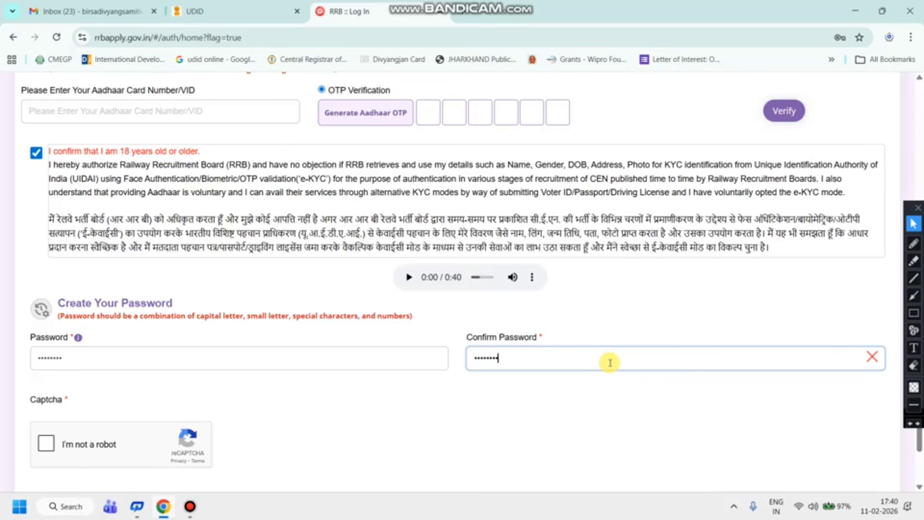
scroll(610, 362, "down", 2)
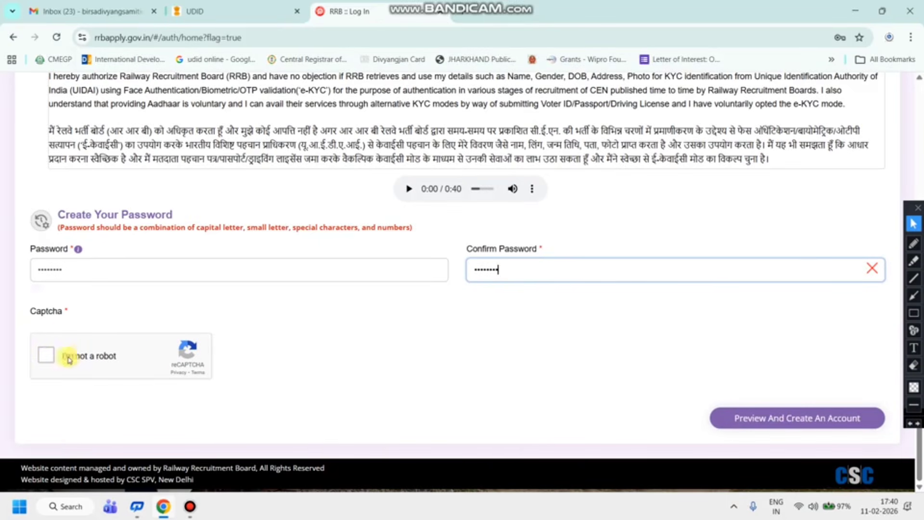
- Start the I'm not a robot check and submit the motorcycle image squares
left_click(48, 356)
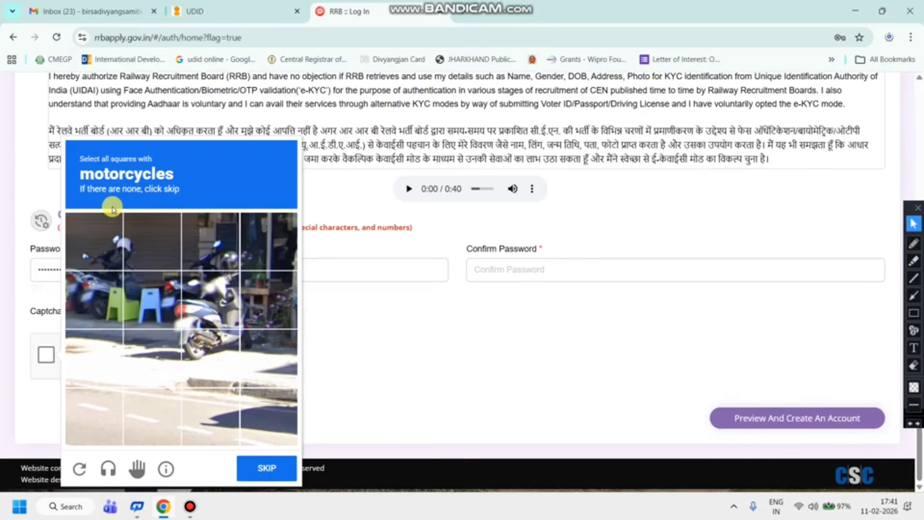
left_click(106, 233)
left_click(99, 294)
left_click(205, 299)
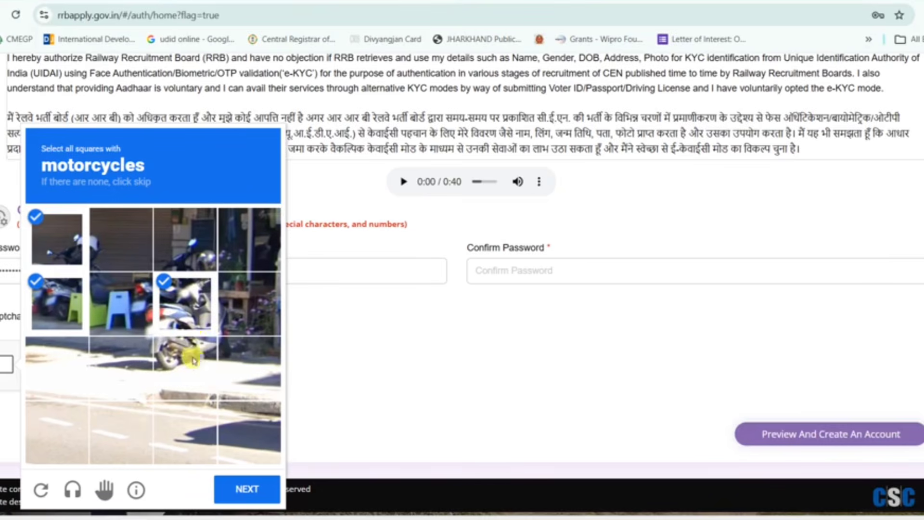
left_click(182, 365)
left_click(234, 308)
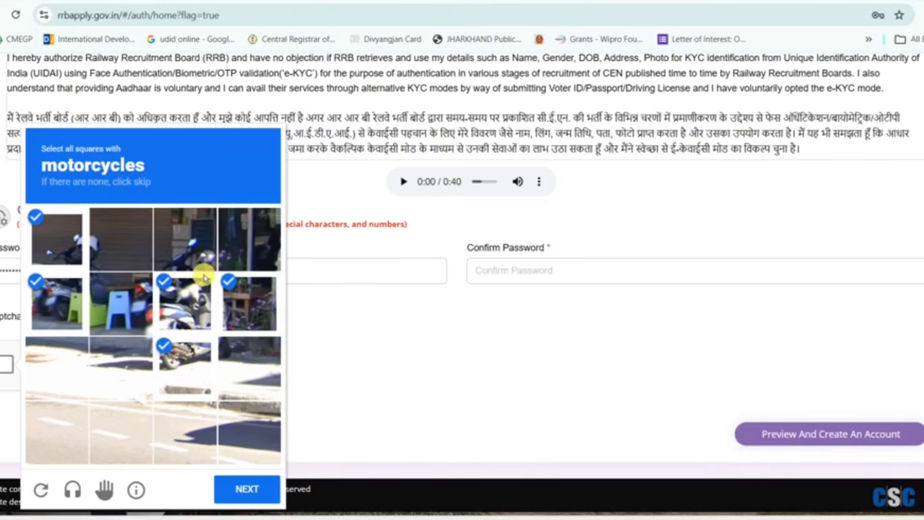
left_click(185, 260)
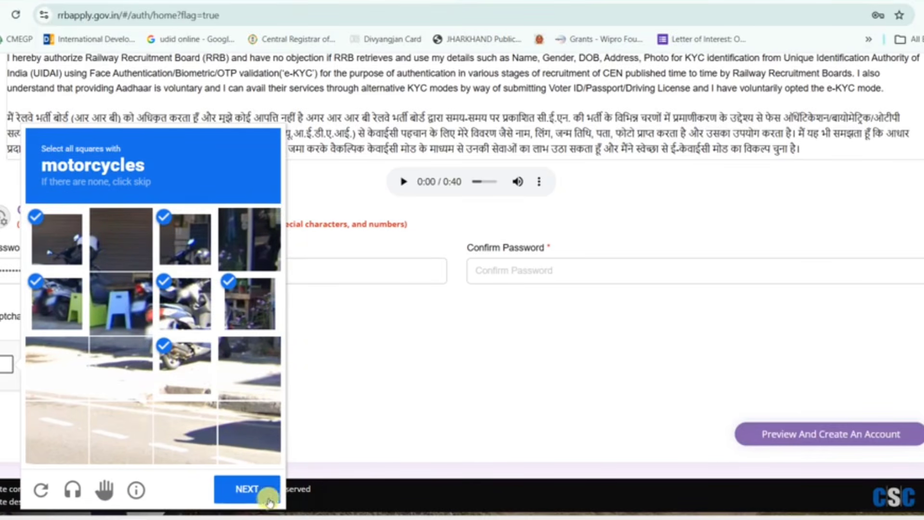
left_click(247, 497)
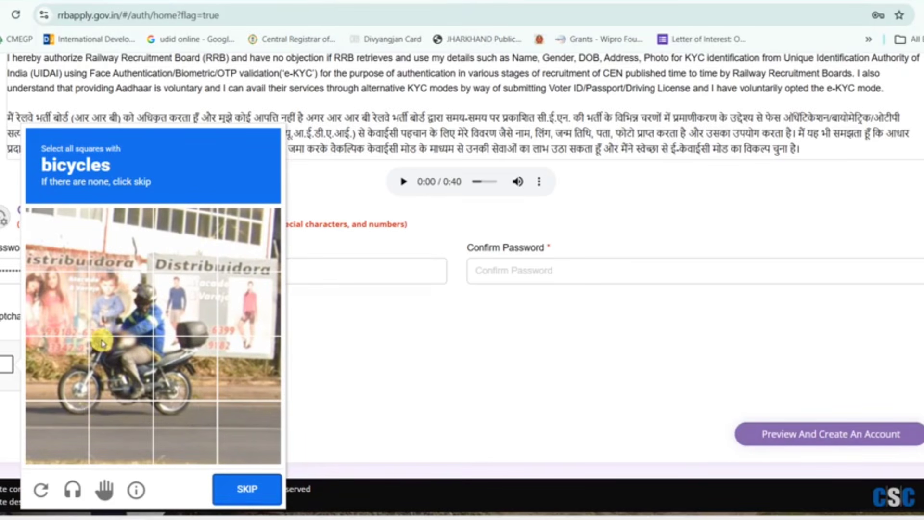
- Submit the bicycle image squares, then close the captcha challenge
left_click(85, 420)
left_click(80, 394)
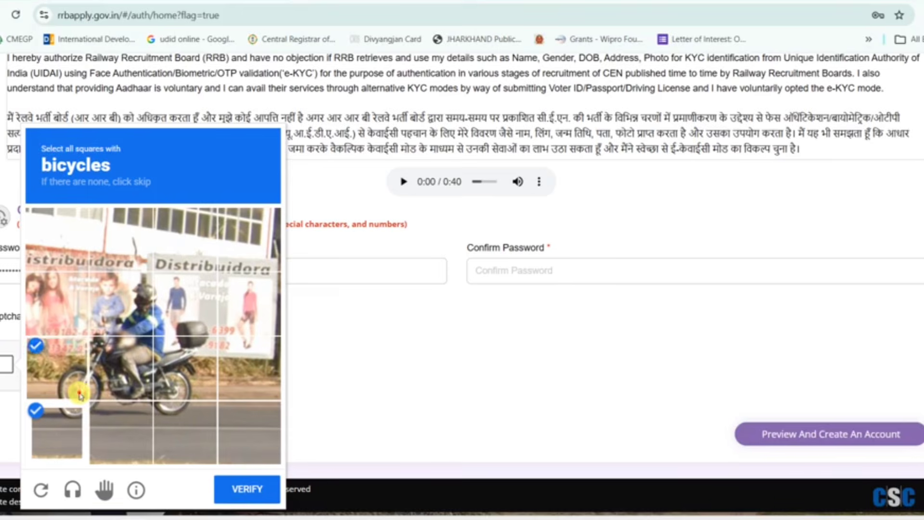
left_click(119, 378)
left_click(123, 313)
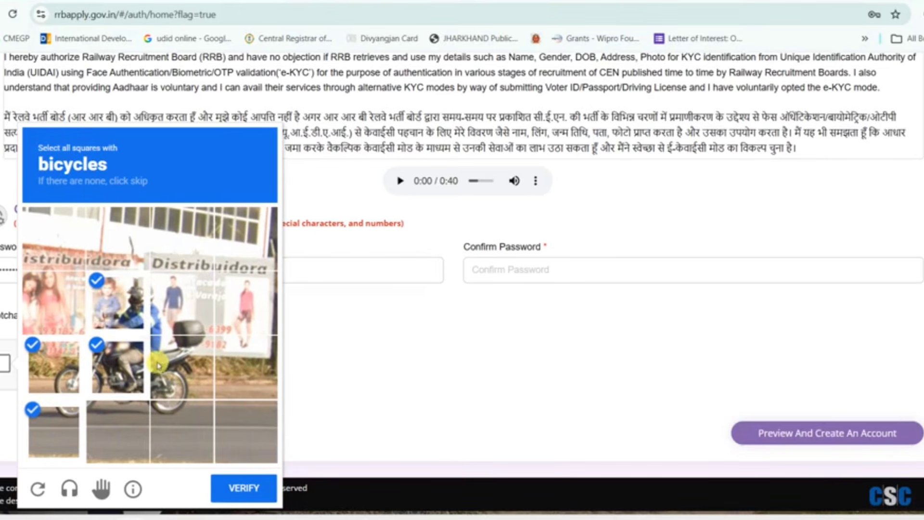
left_click(159, 366)
left_click(131, 415)
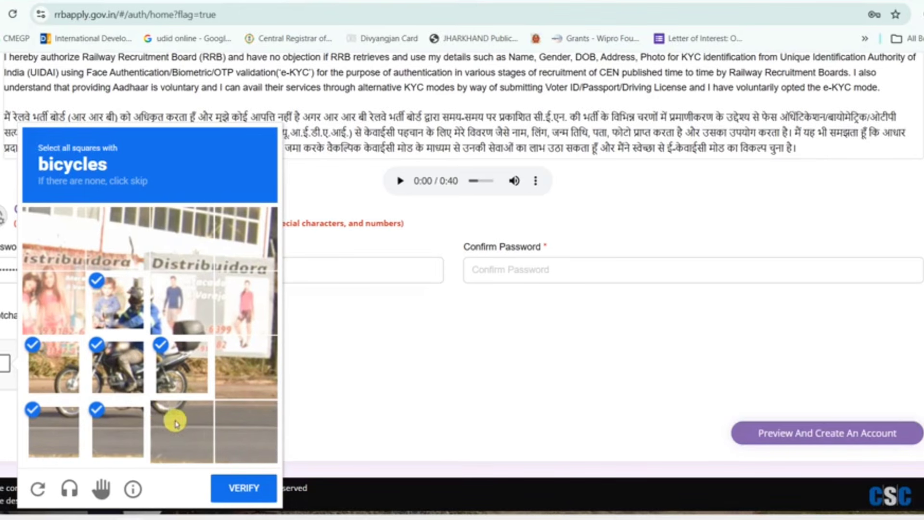
left_click(175, 422)
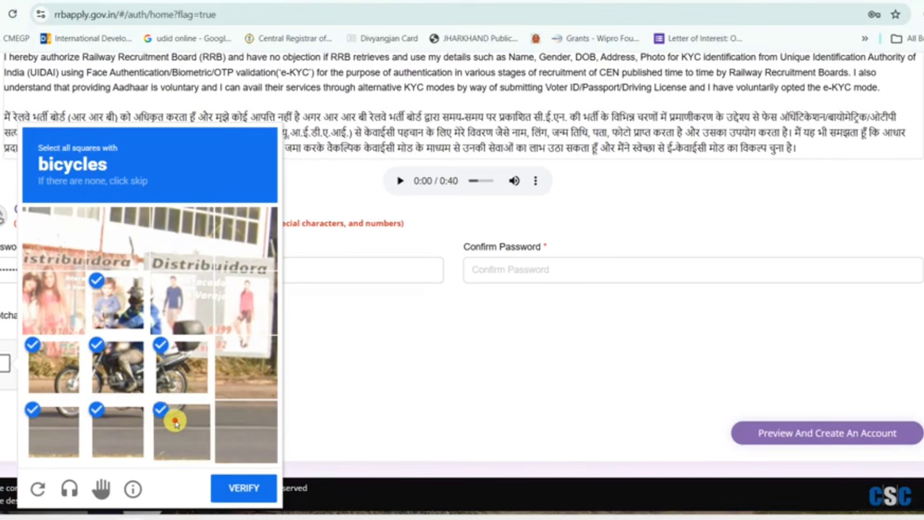
left_click(246, 489)
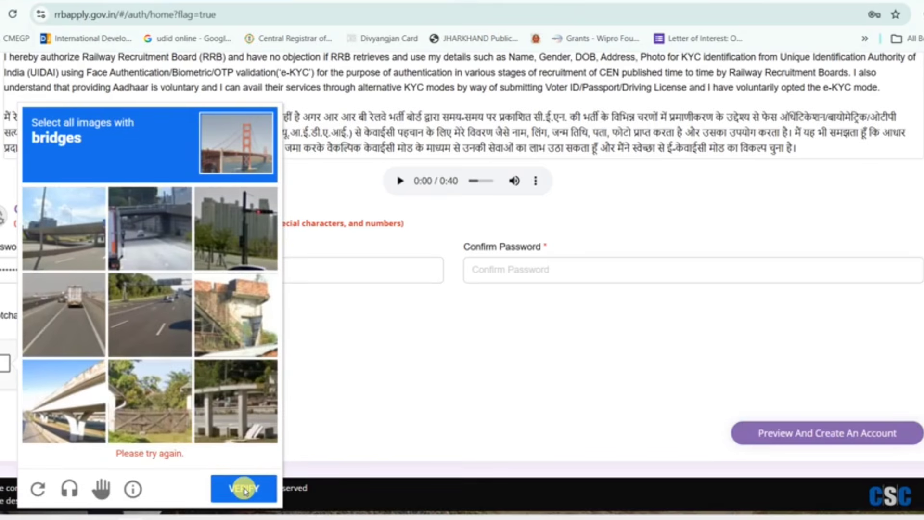
left_click(523, 378)
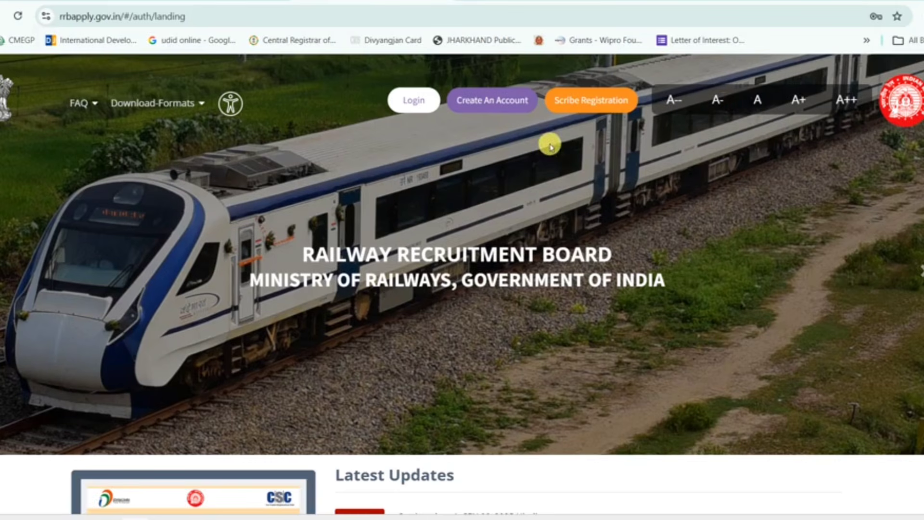
- Choose sign-in with RRB account credentials and clear the autofilled mobile number
left_click(422, 109)
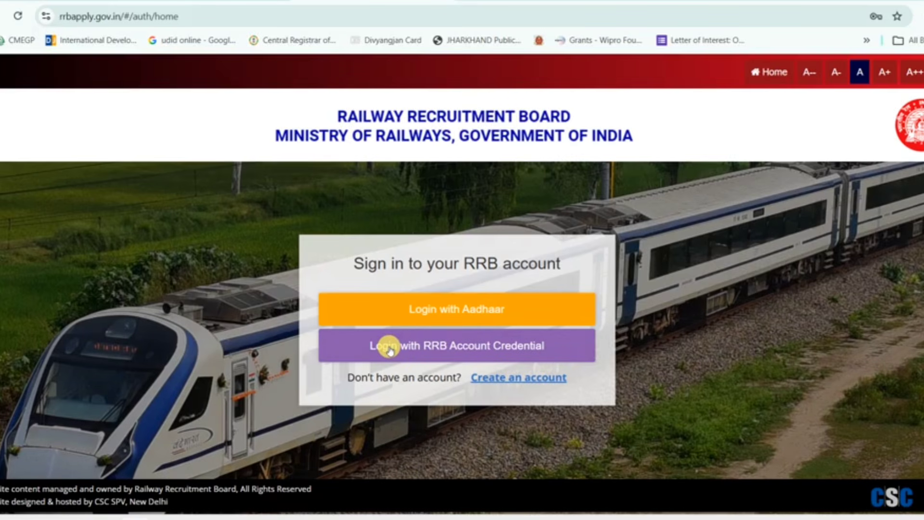
left_click(486, 352)
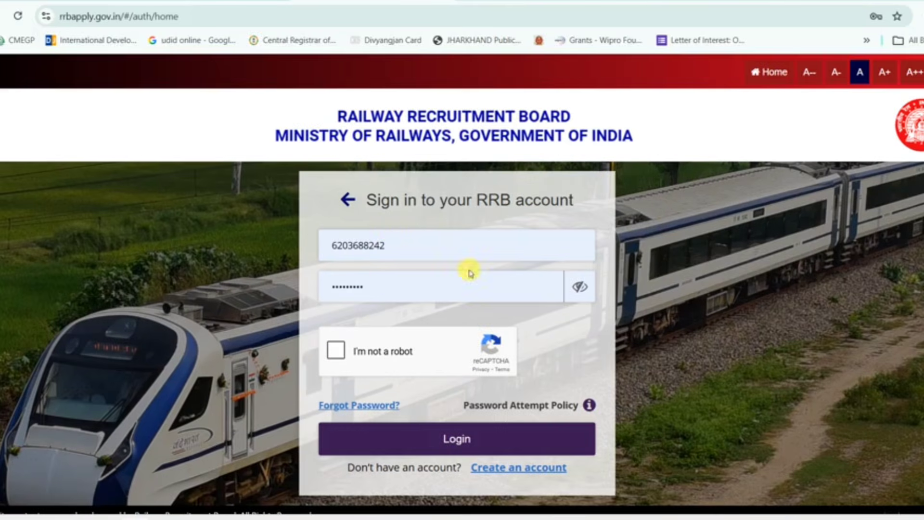
left_click(388, 233)
key("BackSpace")
key("BackSpace")
key("BackSpace")
key("BackSpace")
key("BackSpace")
key("BackSpace")
key("BackSpace")
key("BackSpace")
key("BackSpace")
key("BackSpace")
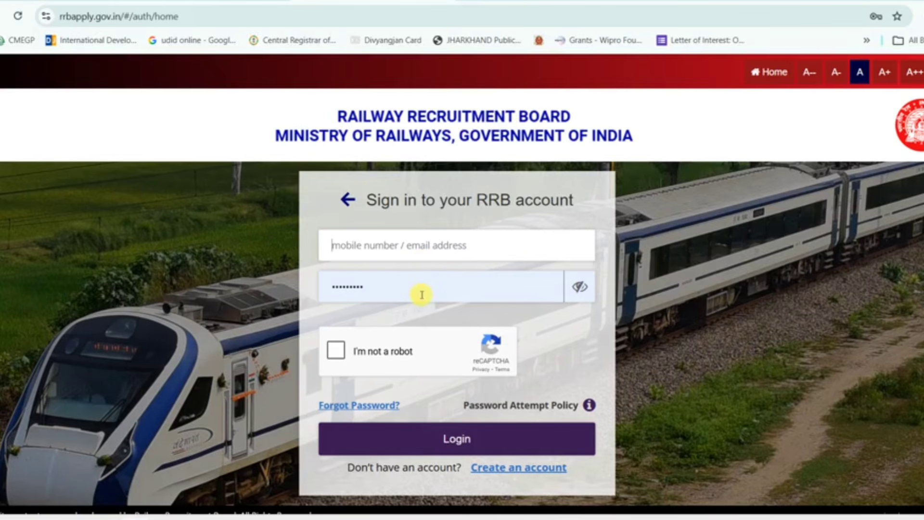
- Attempt the crosswalk reCAPTCHA, dismiss it, and return to the sign-in method choices
left_click(338, 354)
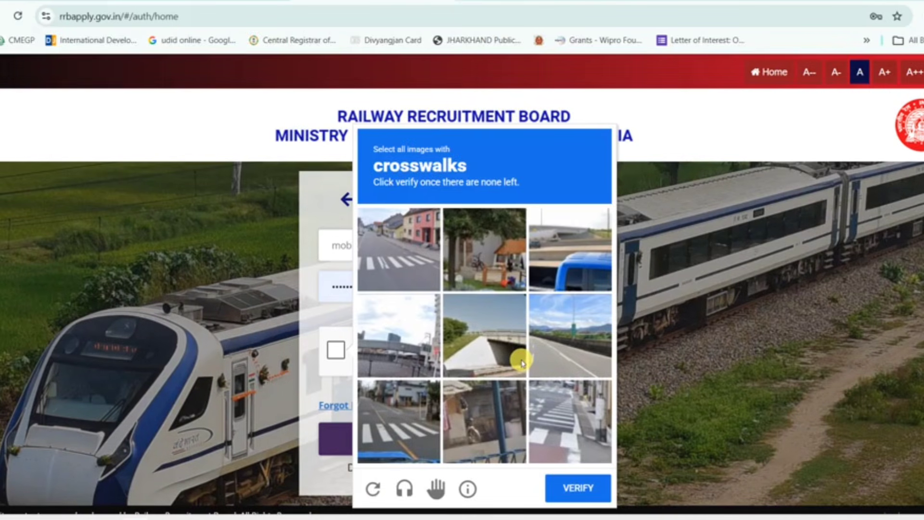
left_click(407, 233)
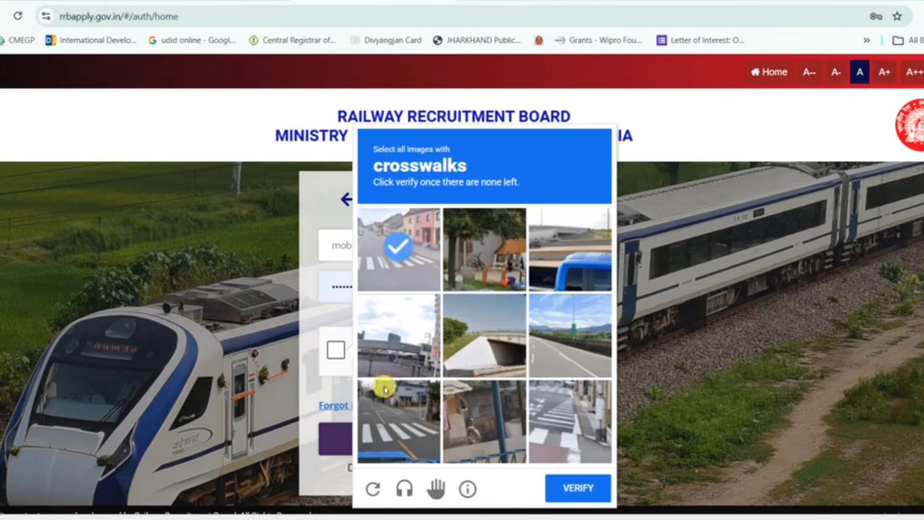
left_click(378, 412)
left_click(568, 423)
left_click(588, 490)
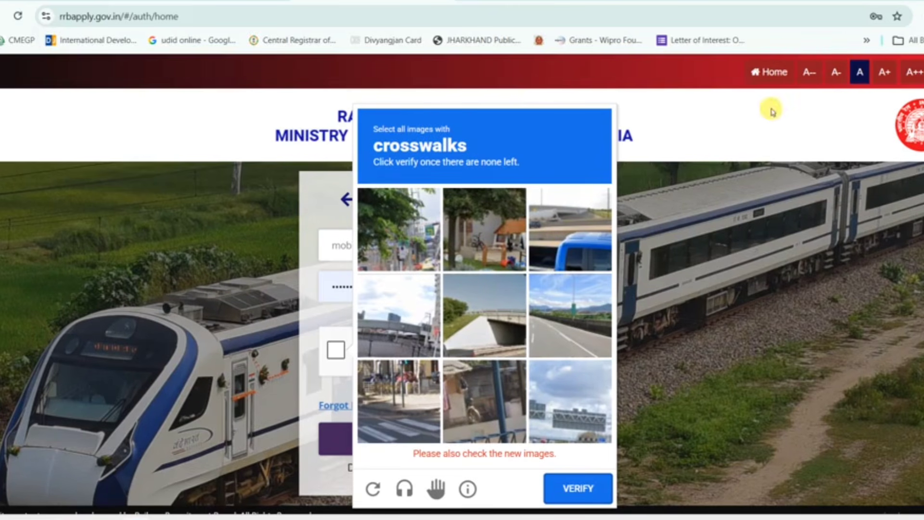
left_click(665, 143)
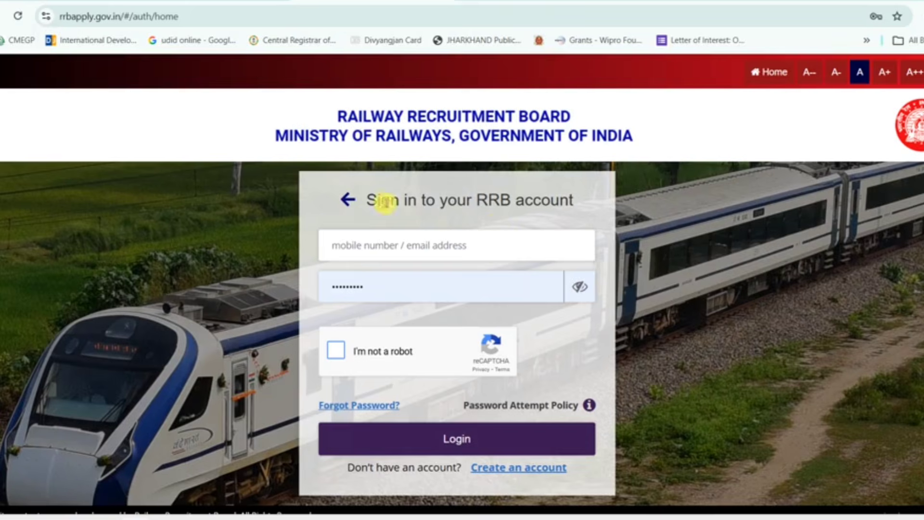
left_click(346, 197)
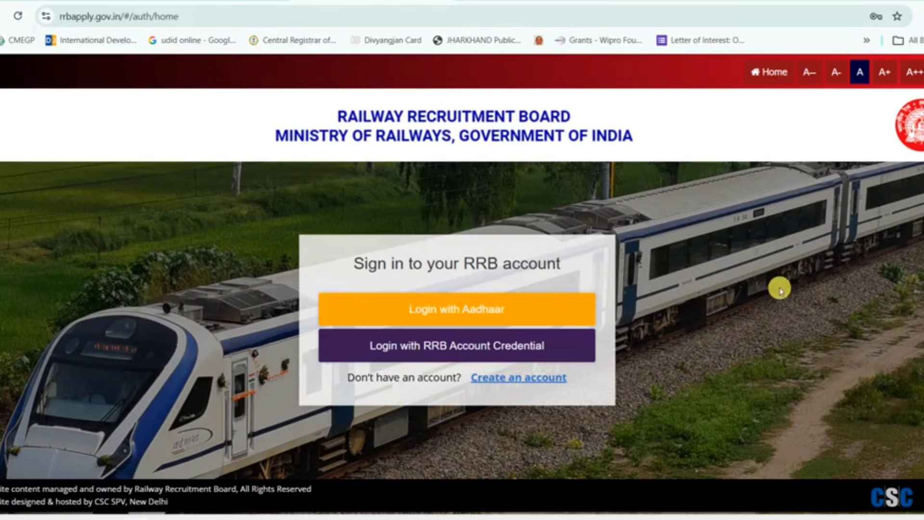
- Choose Aadhaar login, enter the phone number, accept consent, and request the Aadhaar OTP
left_click(453, 312)
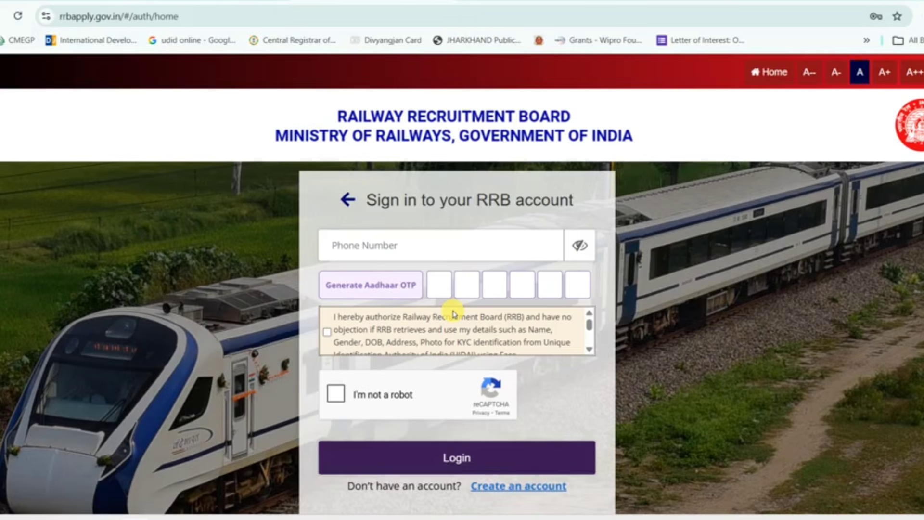
left_click(400, 243)
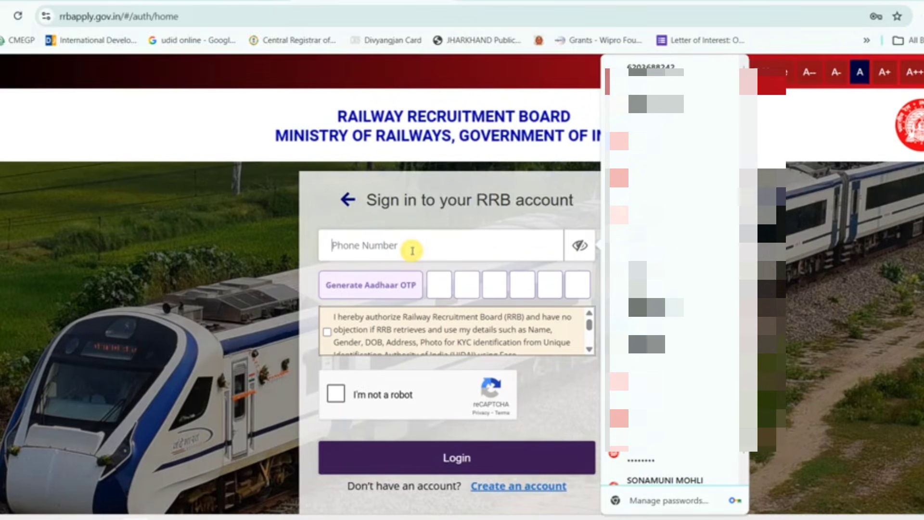
type("6")
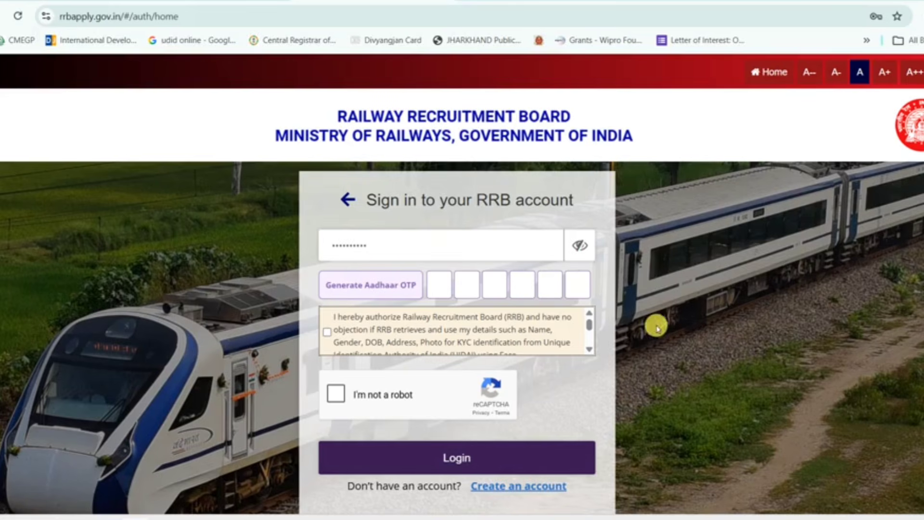
left_click(328, 332)
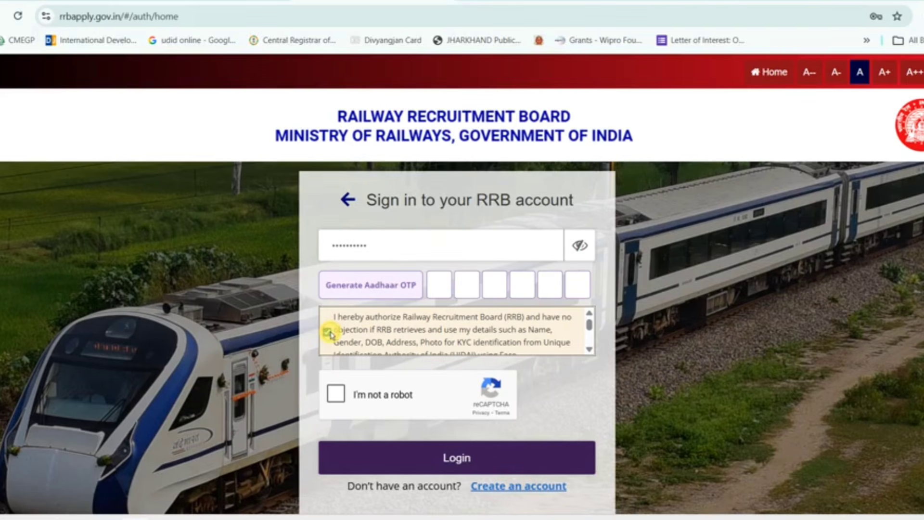
left_click(366, 299)
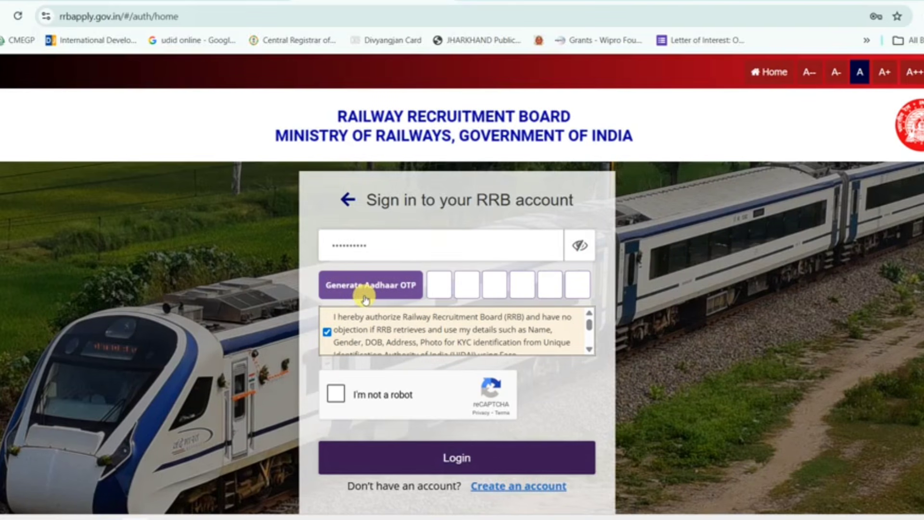
left_click(382, 294)
left_click(382, 289)
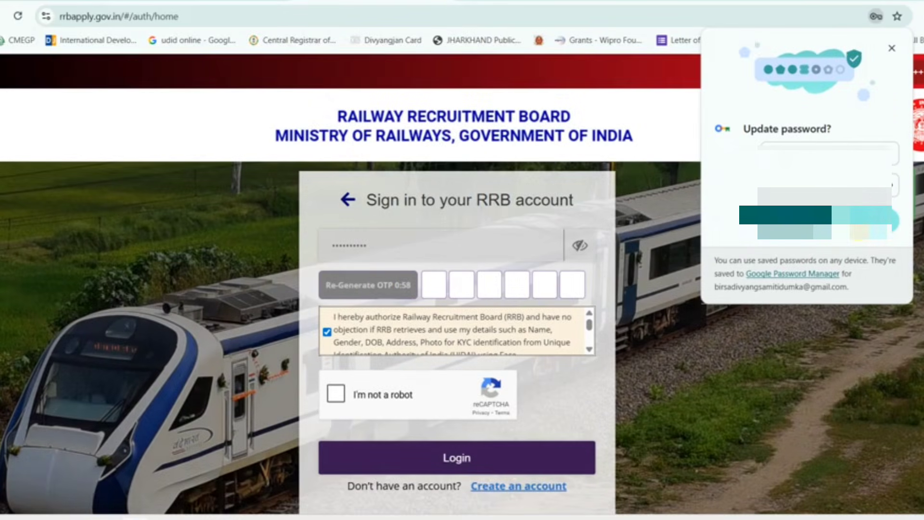
left_click(870, 222)
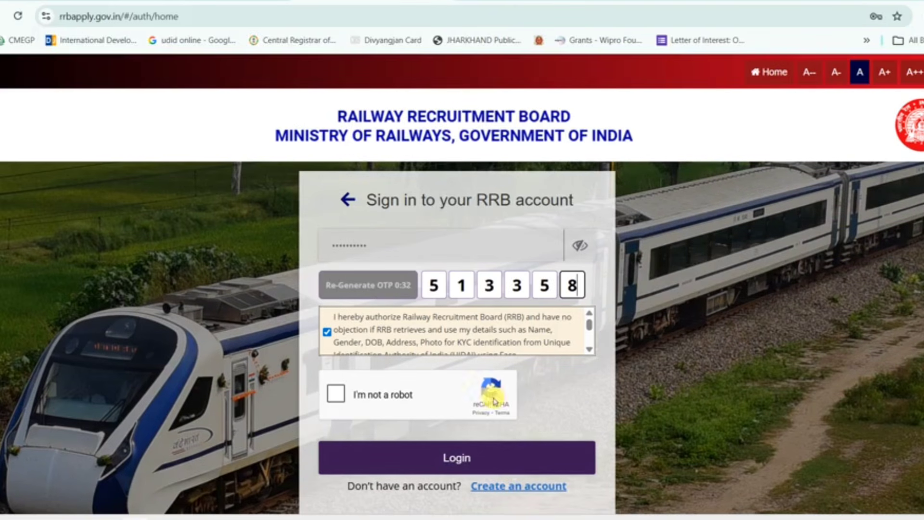
- Solve the crosswalk reCAPTCHA and log in to the candidate account
left_click(337, 394)
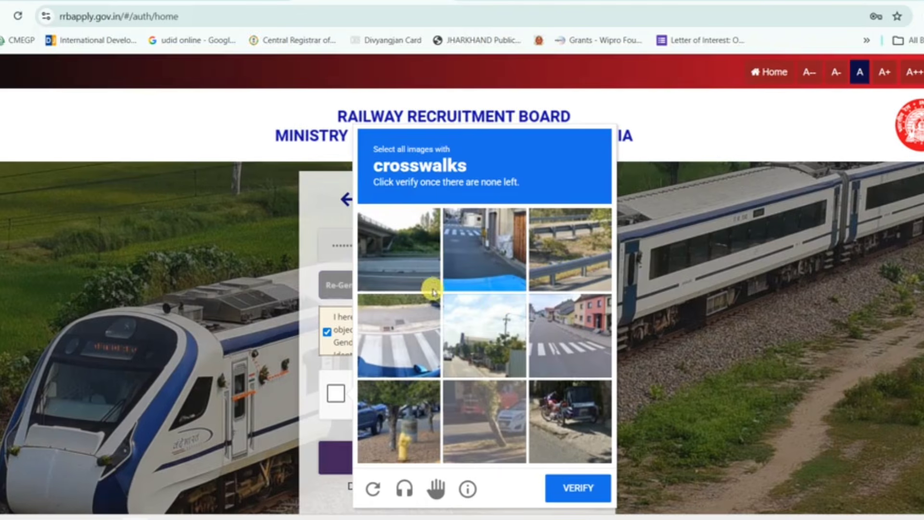
left_click(399, 337)
left_click(483, 245)
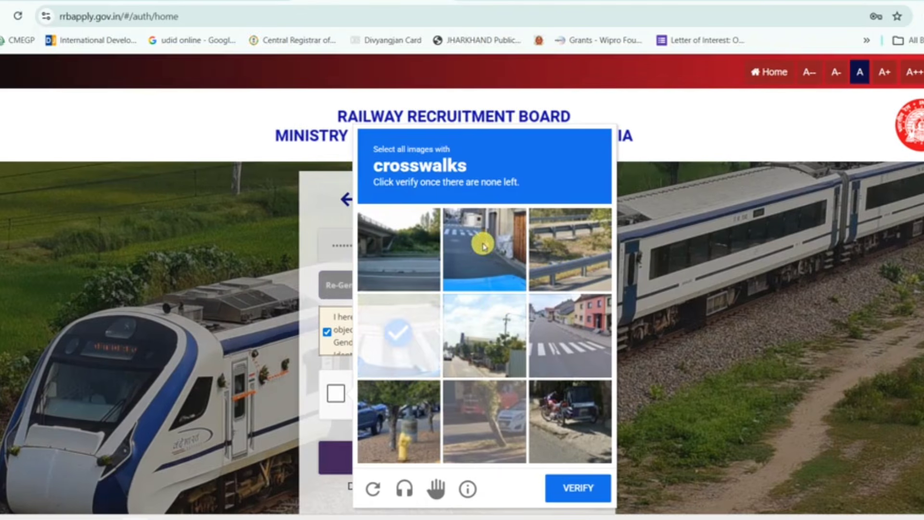
left_click(575, 343)
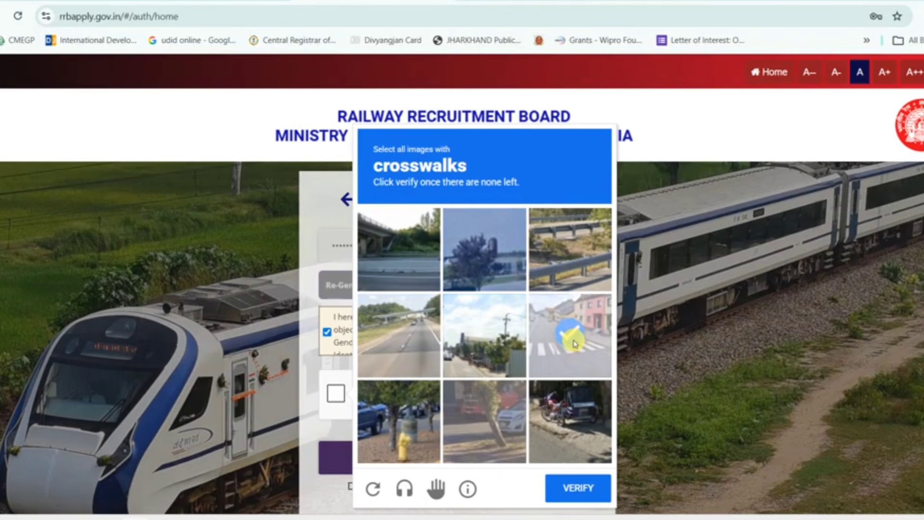
left_click(574, 343)
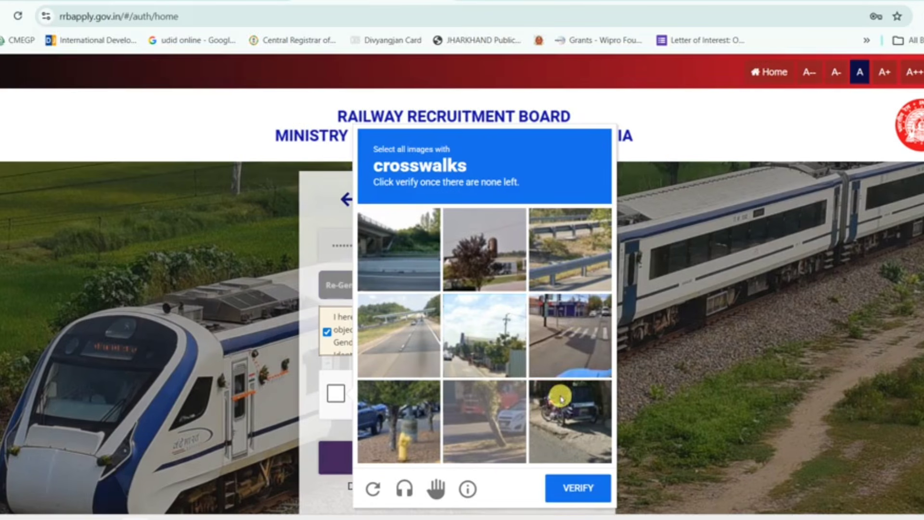
left_click(585, 340)
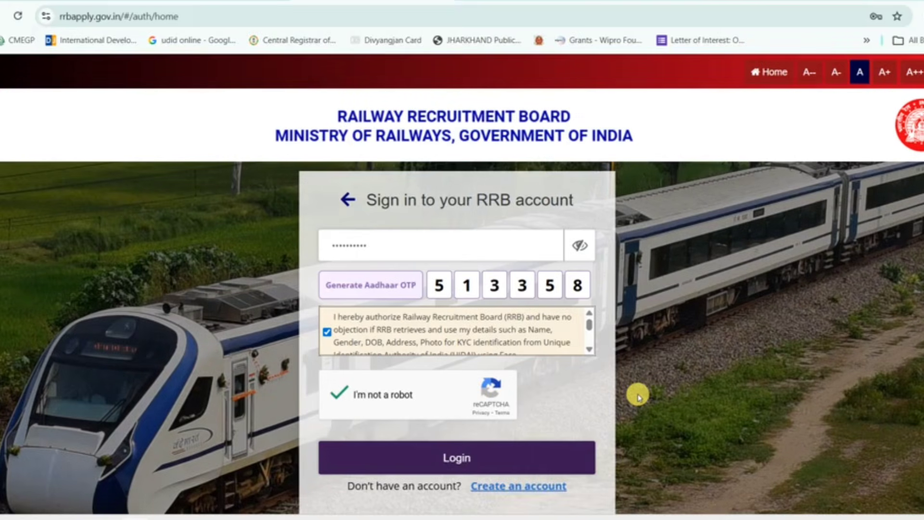
left_click(476, 463)
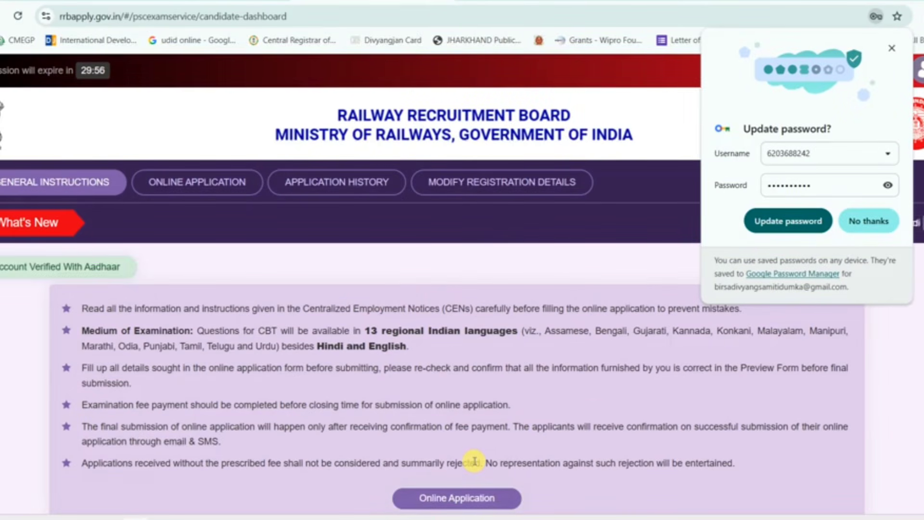
- Decline the browser's password update offer and start the Online Application for open notices
left_click(855, 221)
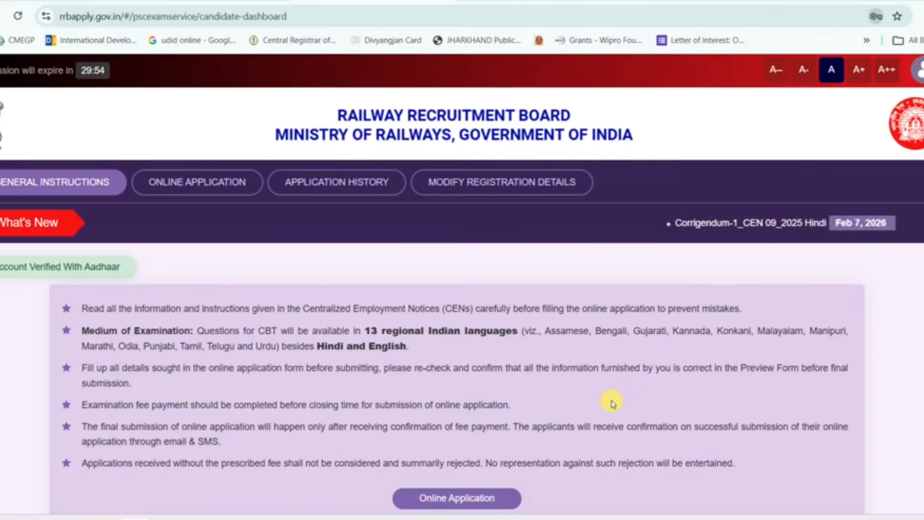
scroll(613, 403, "down", 2)
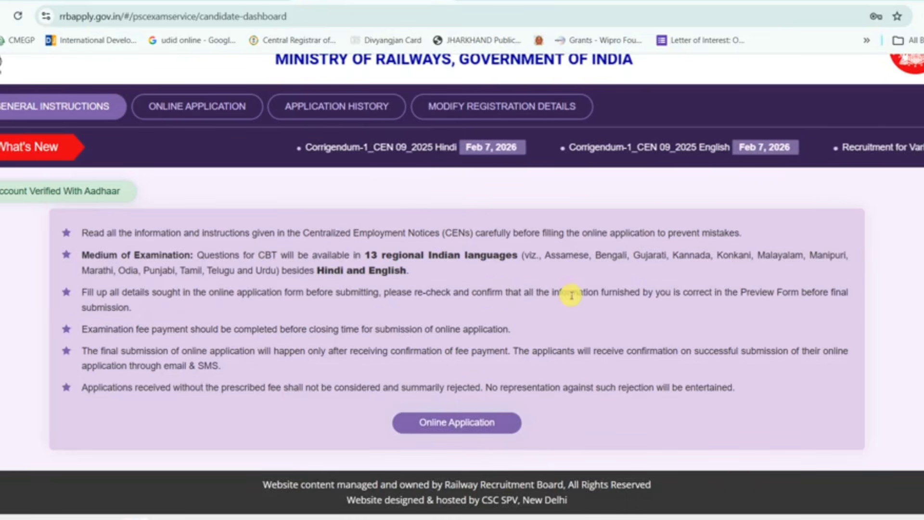
scroll(583, 295, "up", 1)
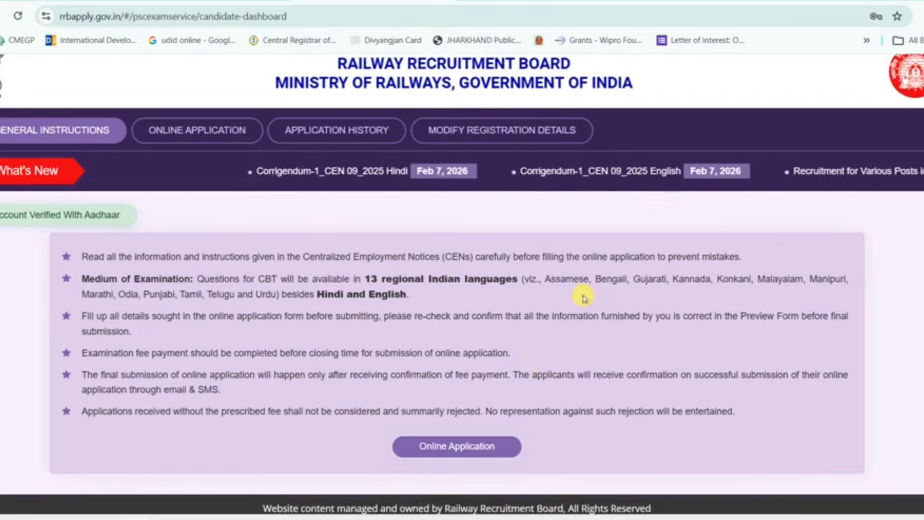
left_click(489, 449)
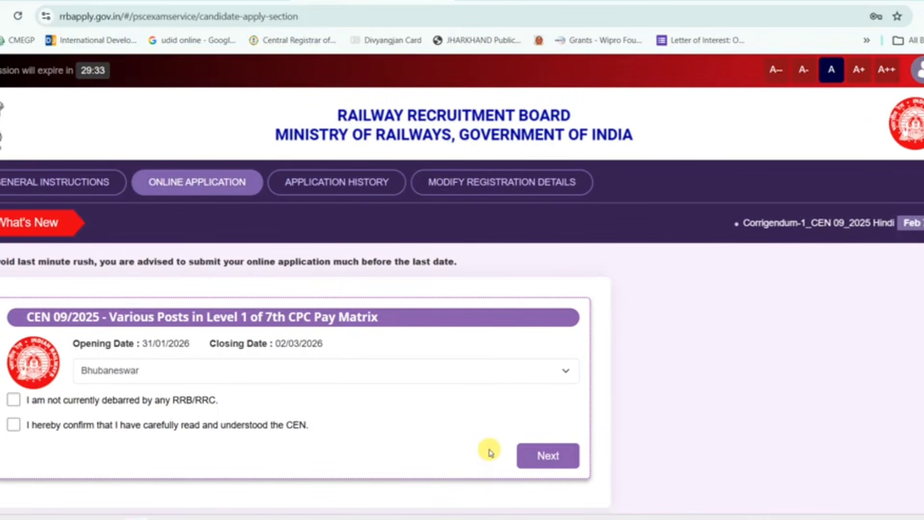
- Choose RRB Bhubaneswar, accept both declarations, and proceed to Personal Details
left_click(572, 380)
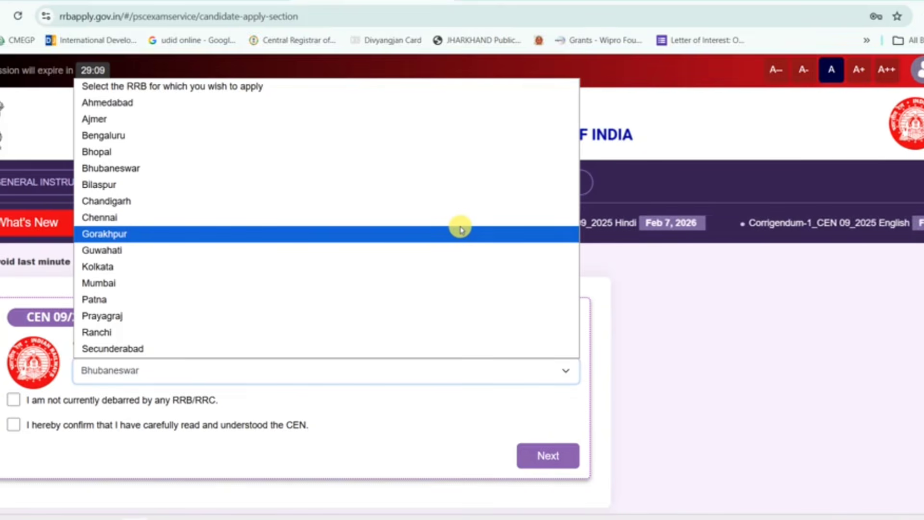
left_click(322, 166)
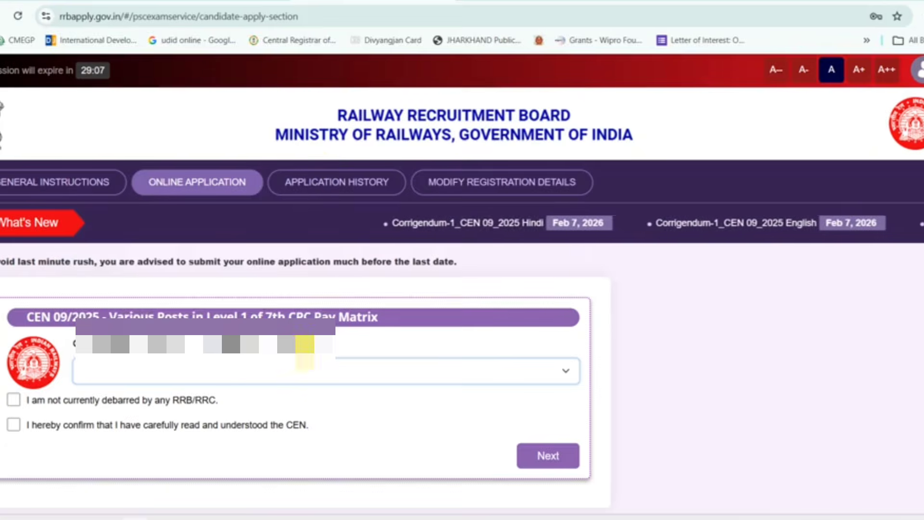
left_click(14, 400)
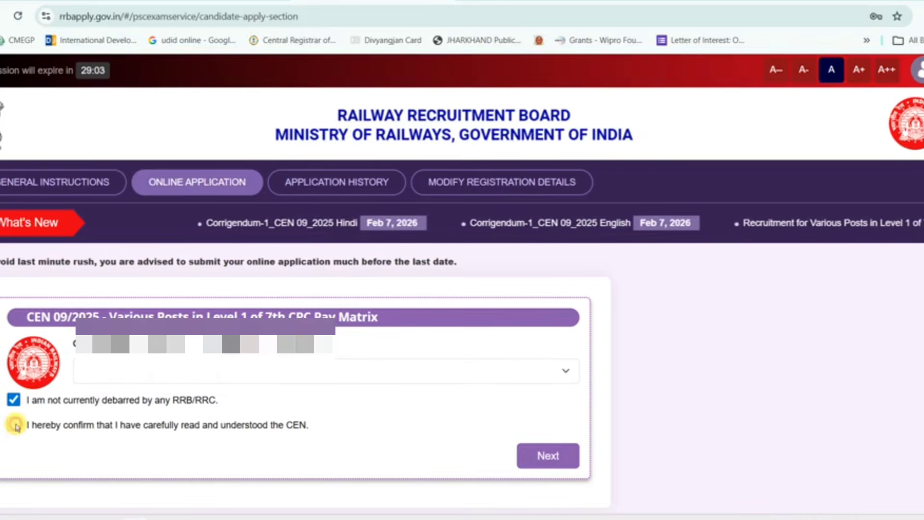
left_click(13, 425)
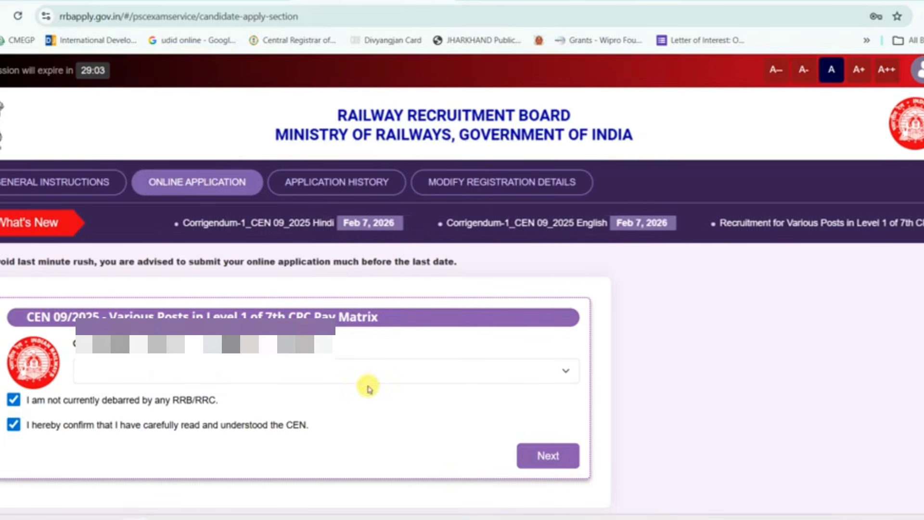
left_click(528, 448)
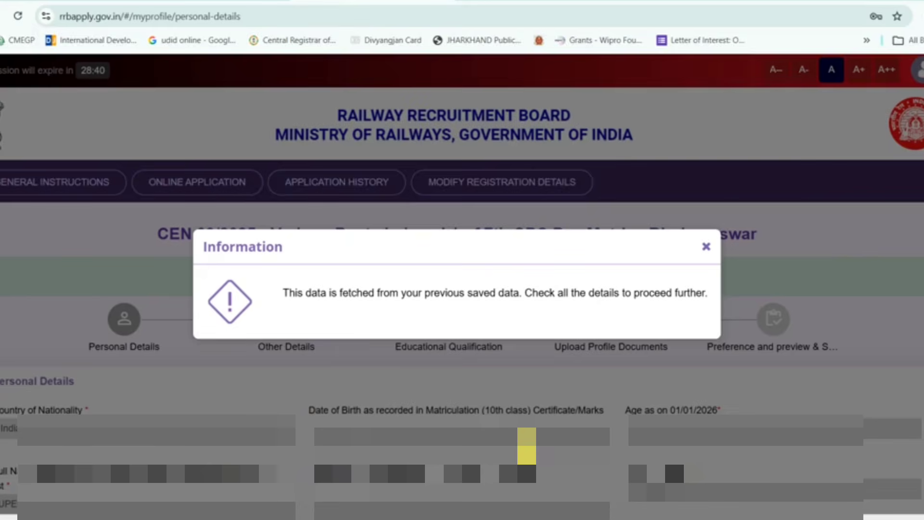
- Close the saved-data notice and scroll the Personal Details form down to Postal Address Details
left_click(706, 247)
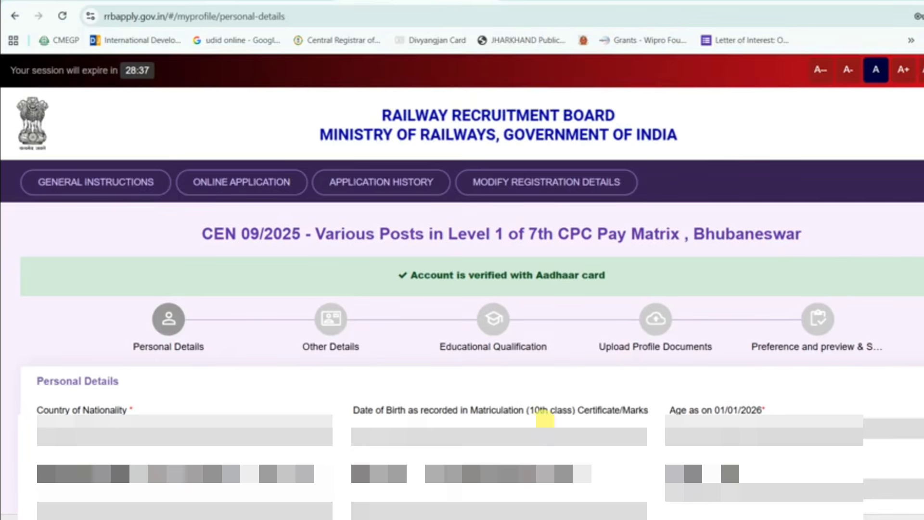
scroll(545, 418, "down", 7)
scroll(545, 418, "down", 4)
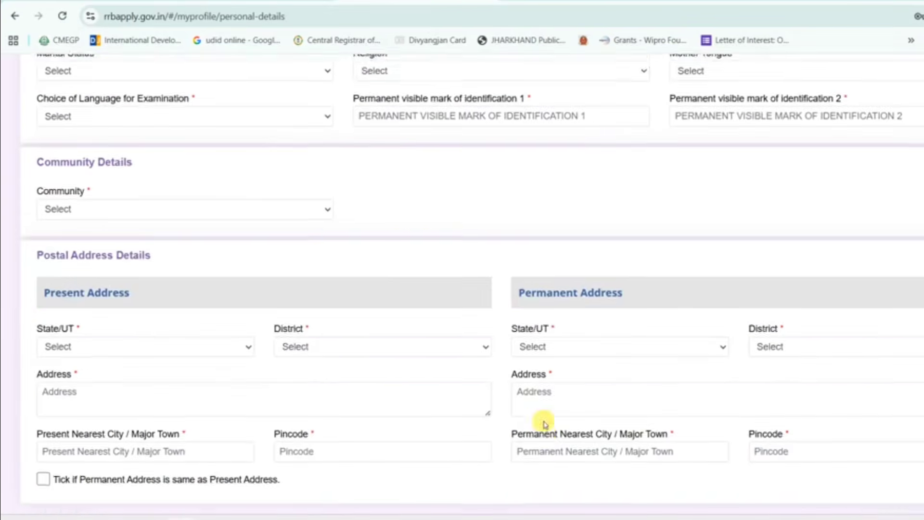
scroll(545, 421, "up", 2)
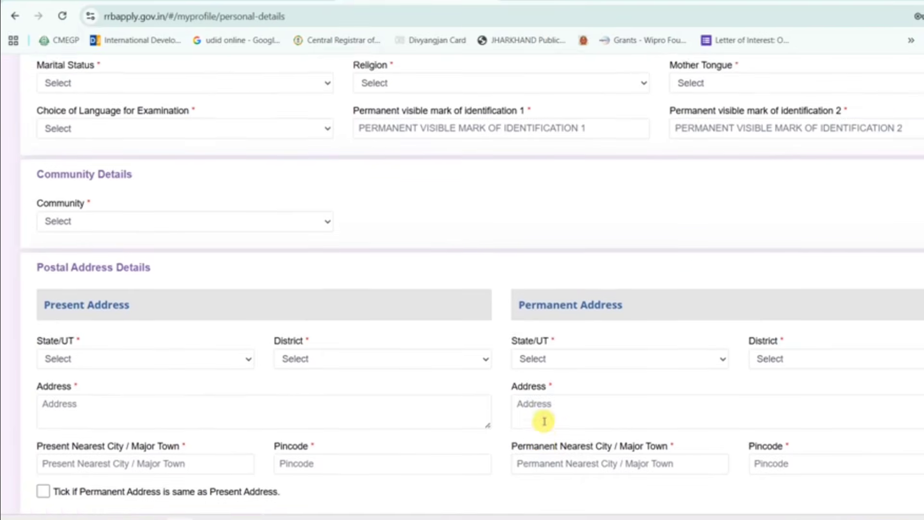
scroll(544, 421, "down", 1)
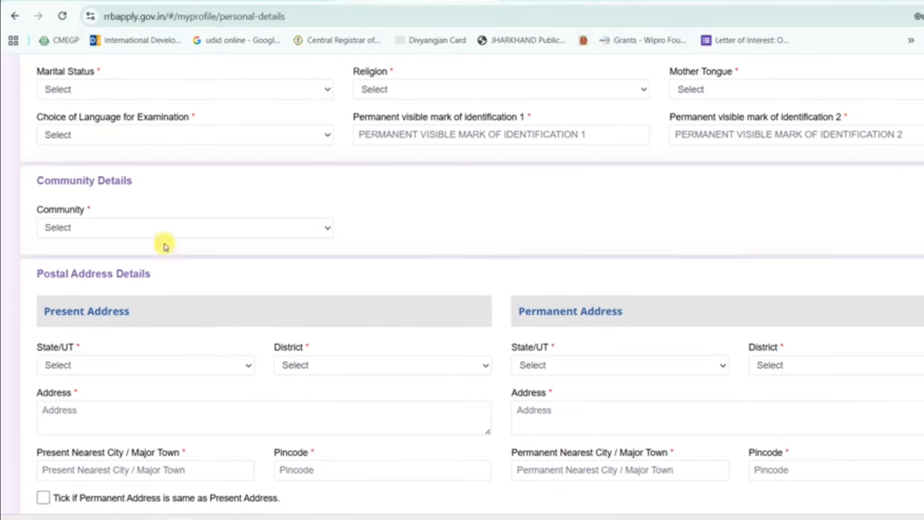
- Set Marital Status to Unmarried, Religion to Hindu, Mother Tongue and Examination Language to Hindi
left_click(269, 91)
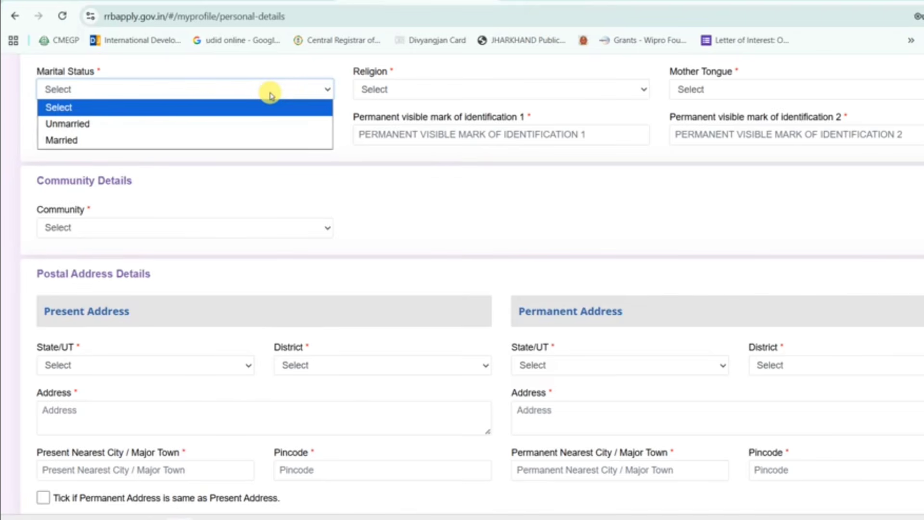
left_click(166, 124)
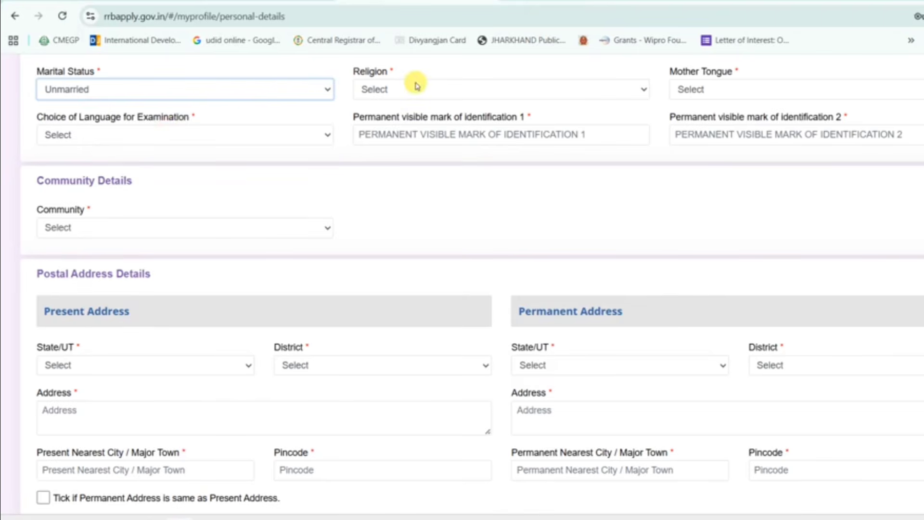
left_click(456, 92)
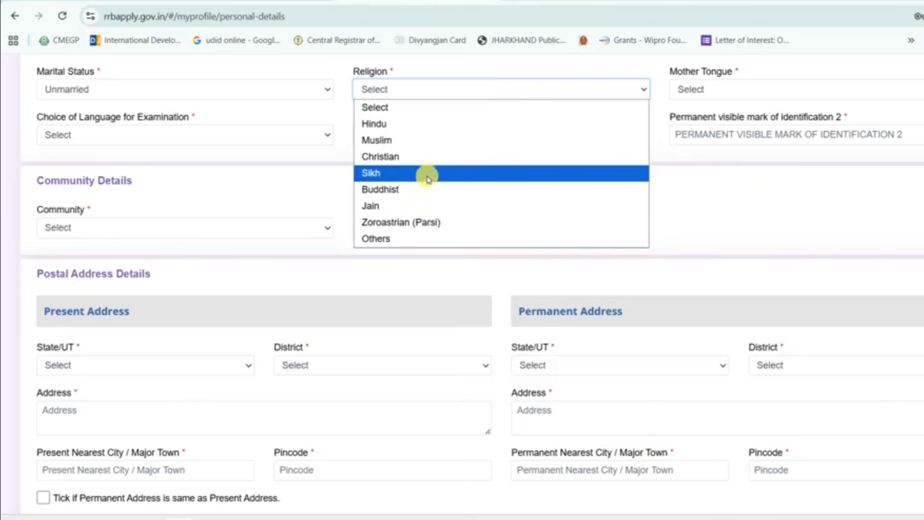
left_click(419, 123)
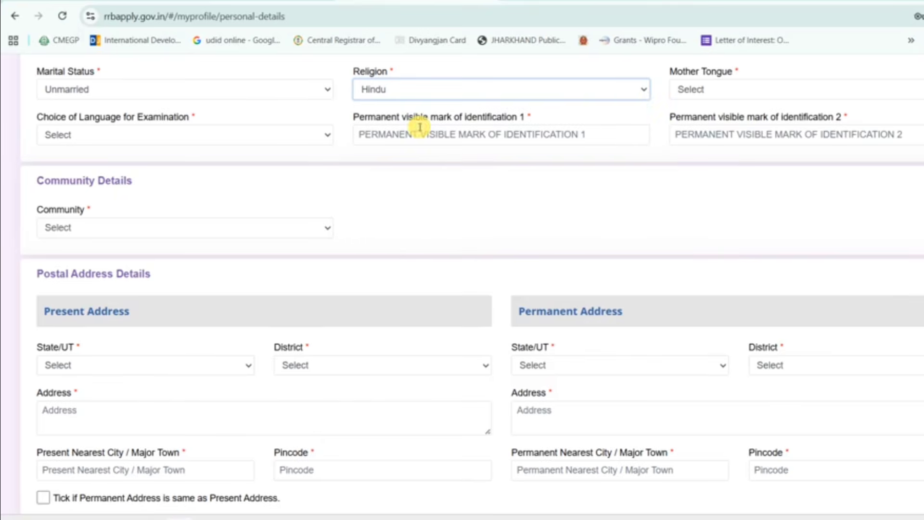
left_click(738, 96)
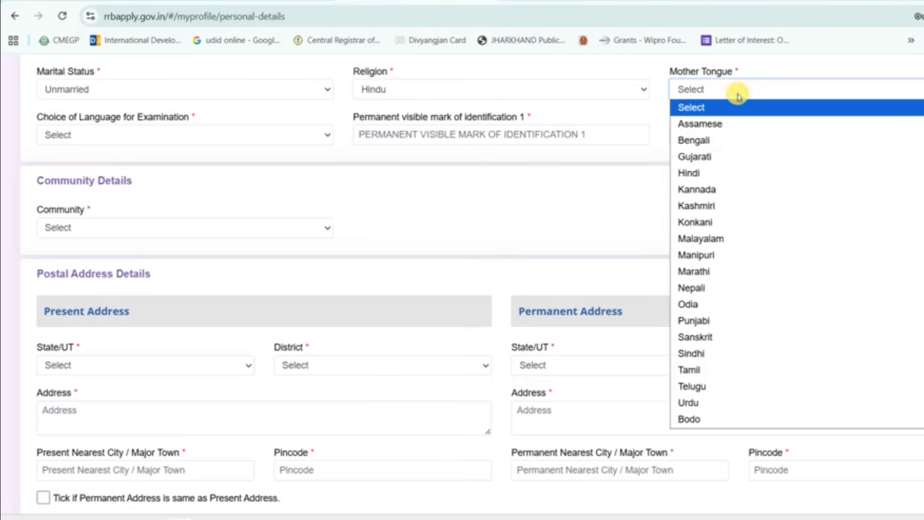
left_click(711, 173)
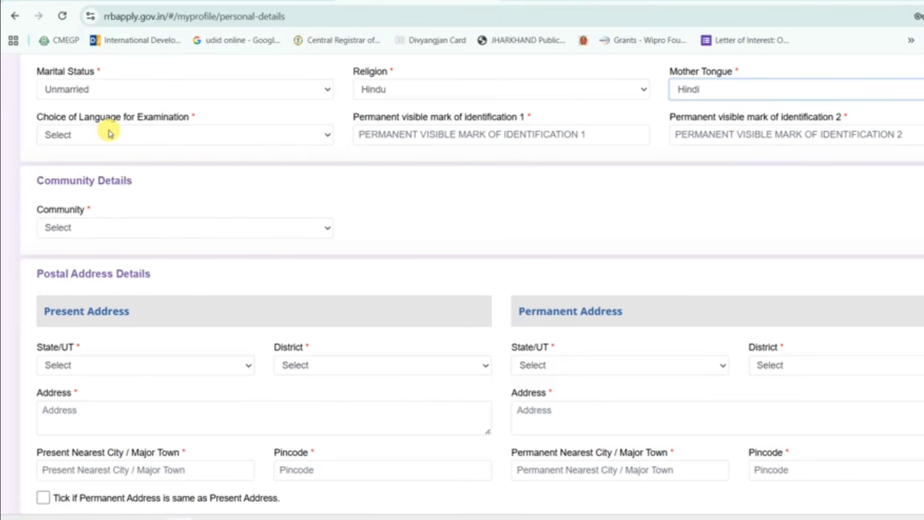
left_click(176, 135)
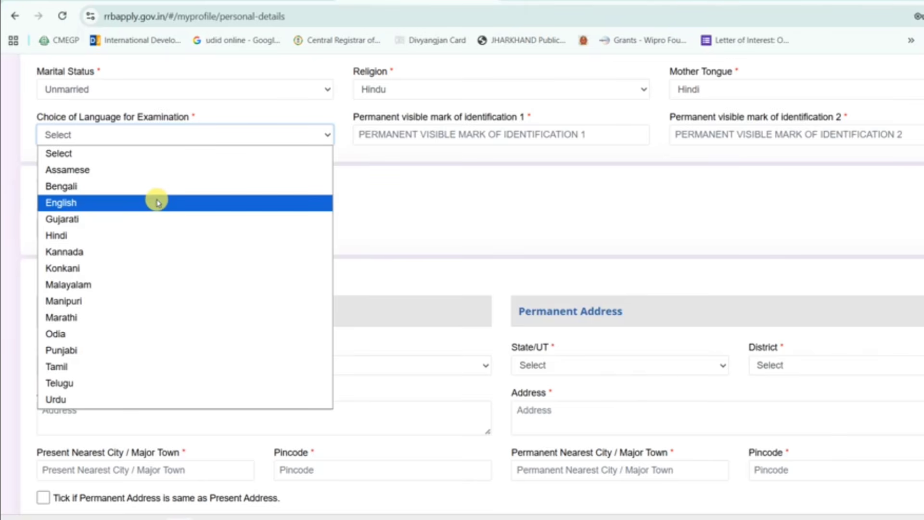
left_click(131, 236)
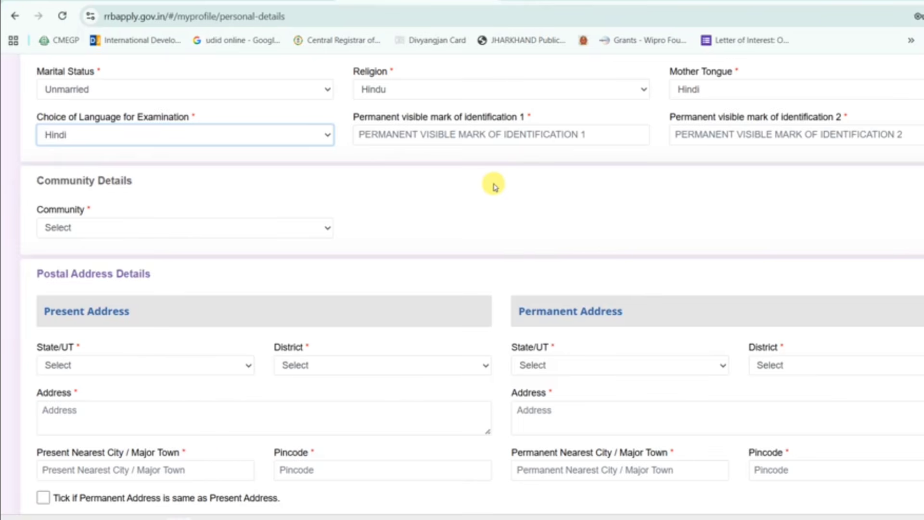
- Enter 'MOLE ON FACE' in both permanent visible identification mark fields
left_click(477, 136)
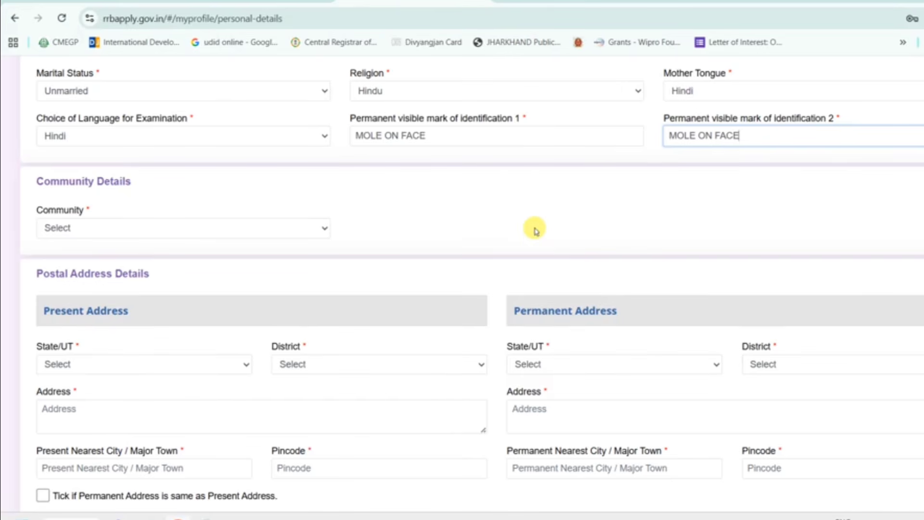
scroll(536, 231, "down", 3)
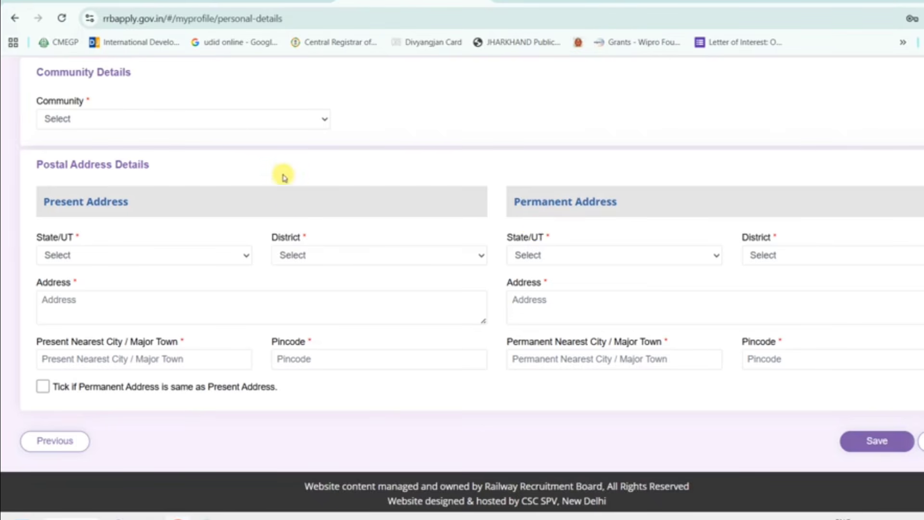
- Pick UR as Community, then change it to EWS (Economically Weaker Section)
left_click(302, 122)
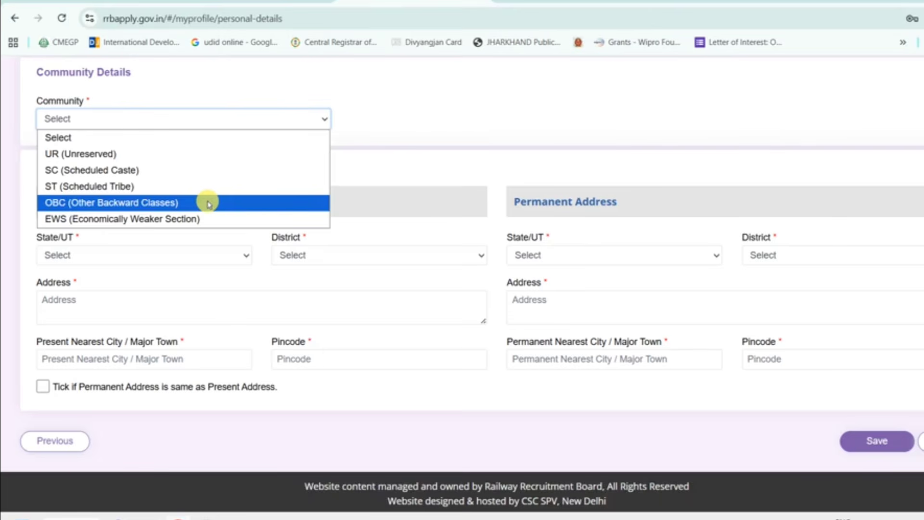
left_click(147, 158)
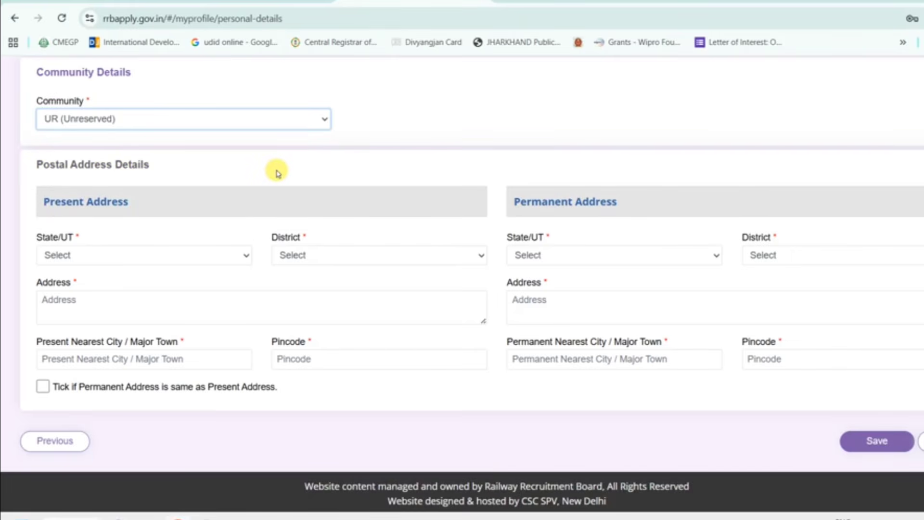
left_click(312, 121)
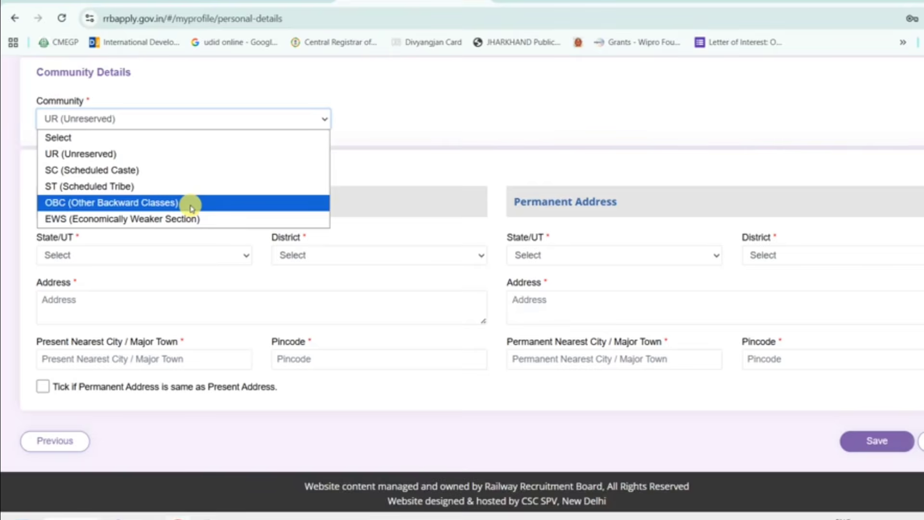
left_click(151, 223)
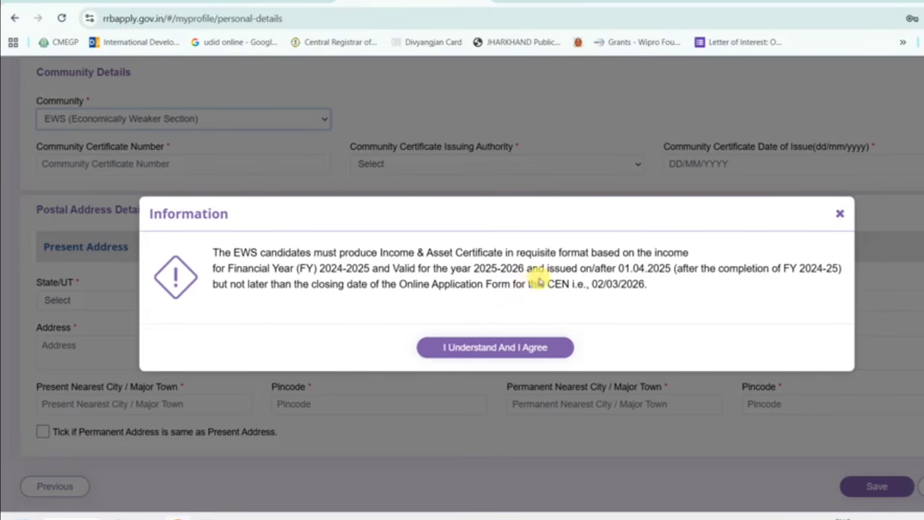
- Change Community to OBC (Other Backward Classes) and agree to the reservation eligibility notice
left_click(315, 122)
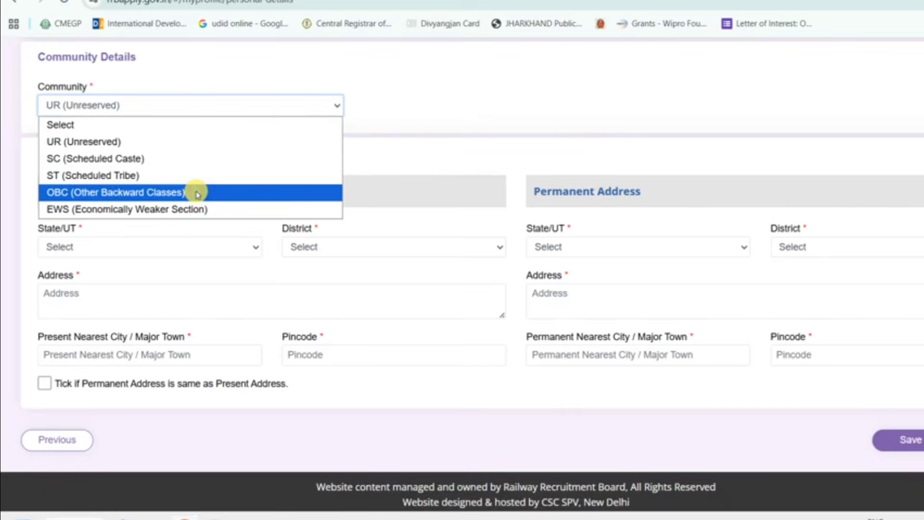
left_click(197, 193)
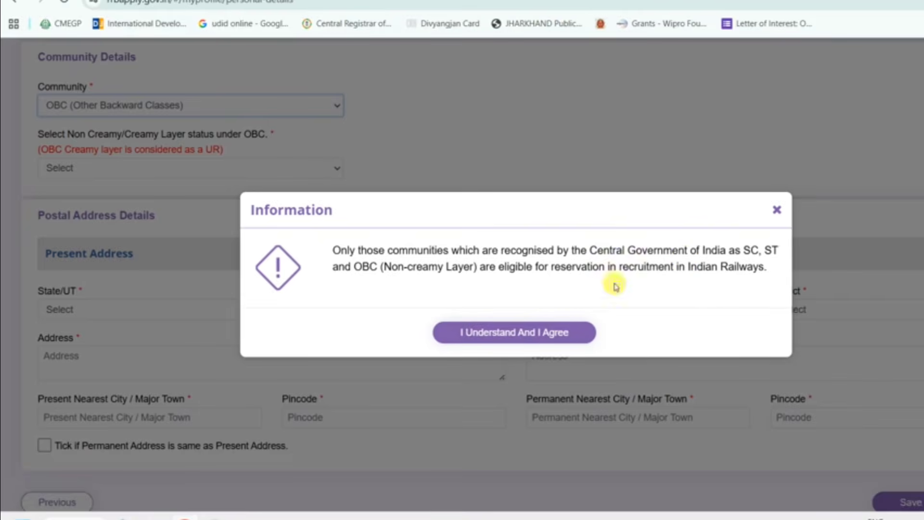
left_click(462, 337)
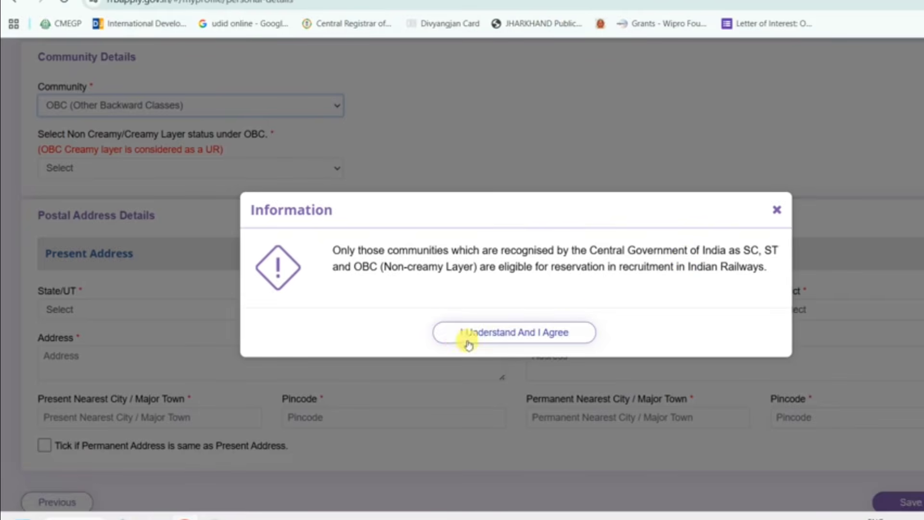
left_click(508, 336)
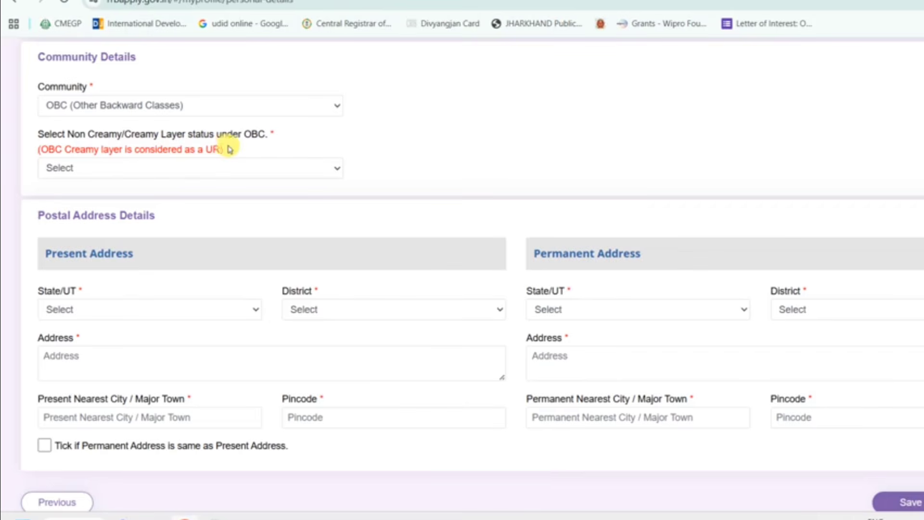
- Set the OBC layer status to Non Creamy layer and agree to the certificate notice
left_click(271, 170)
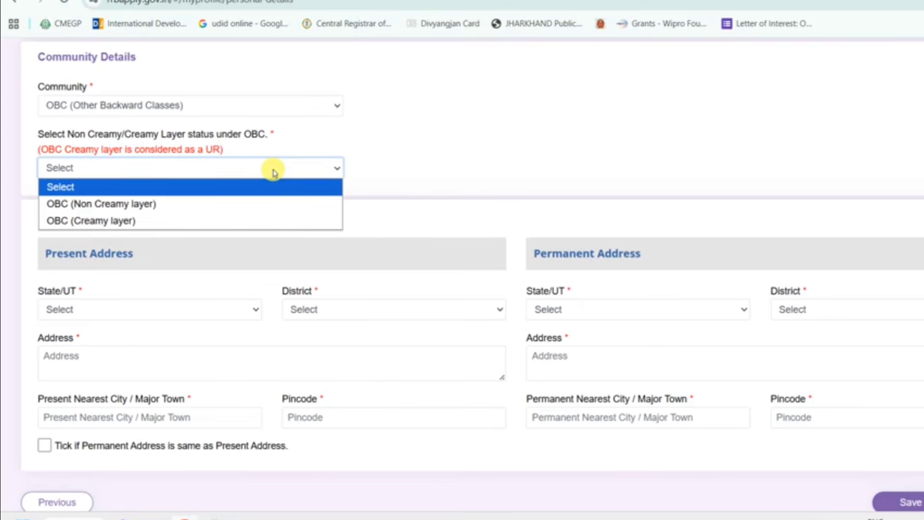
left_click(219, 204)
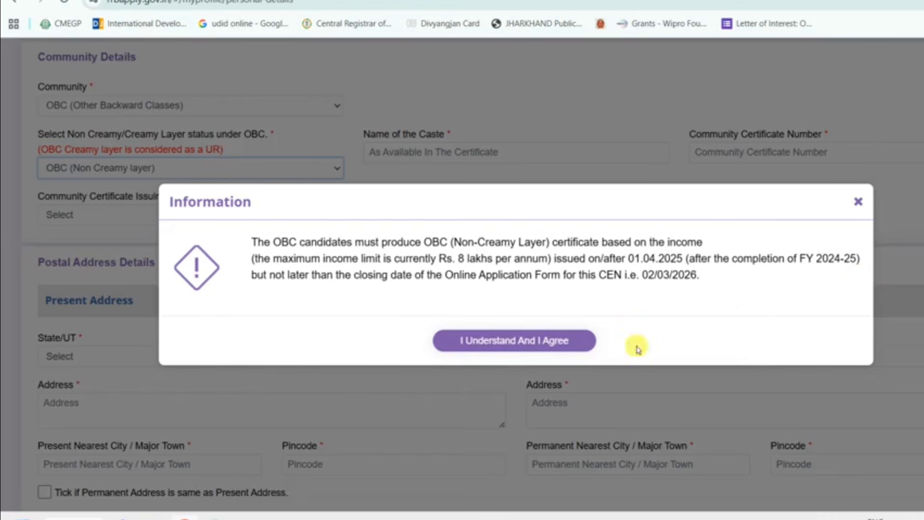
left_click(554, 345)
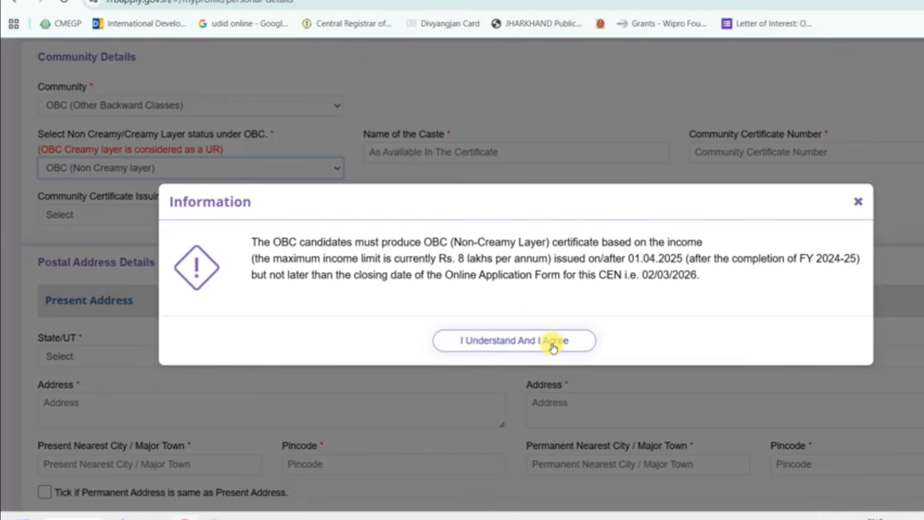
left_click(554, 346)
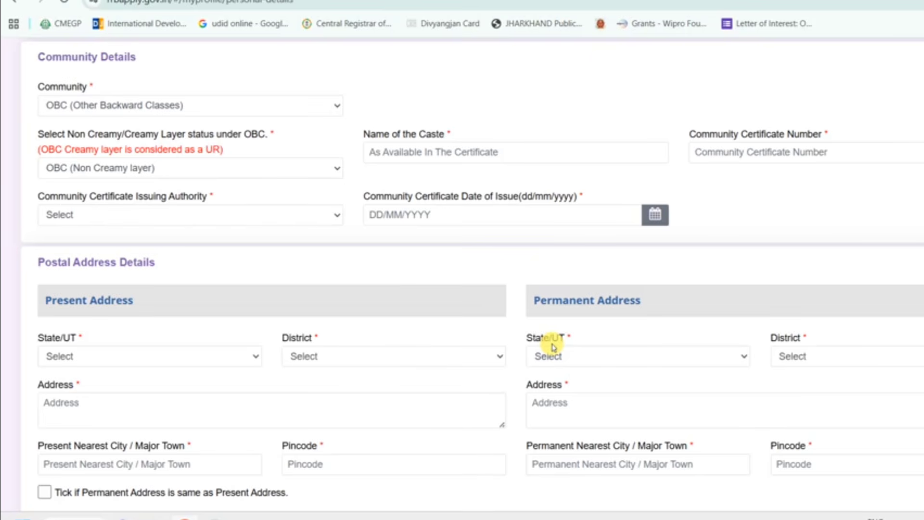
left_click(299, 168)
- Switch OBC status to Creamy layer, accepting treatment as an Unreserved (UR) candidate
left_click(231, 222)
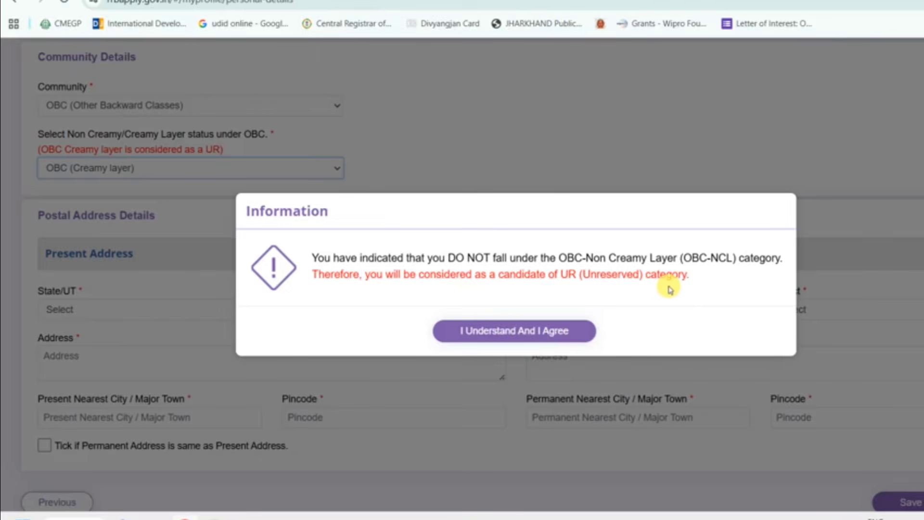
left_click(488, 338)
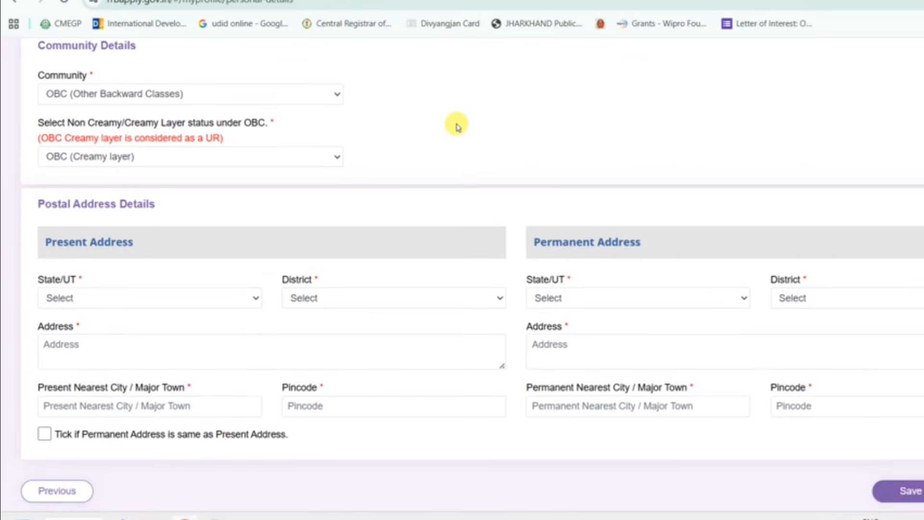
scroll(439, 133, "down", 2)
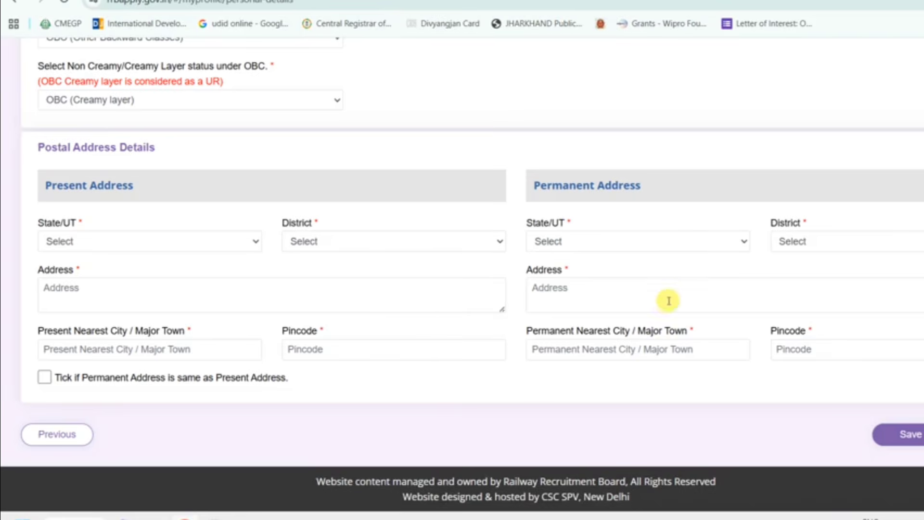
- Fill in the present address, copy it to permanent address, and save the personal details
left_click(346, 295)
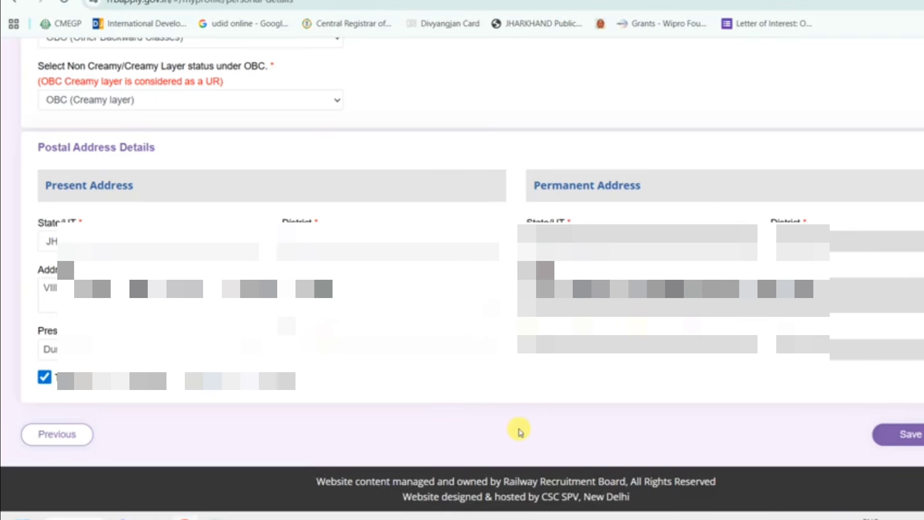
left_click(917, 435)
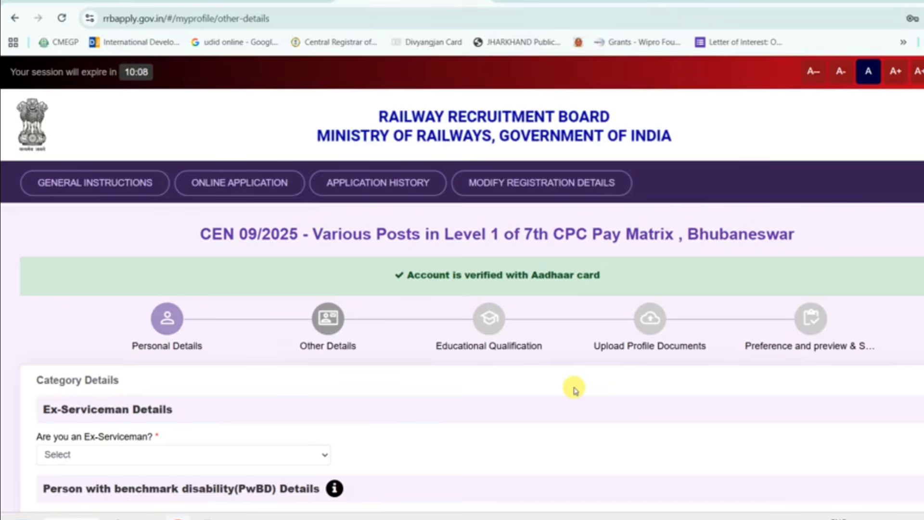
- Answer No to the Ex-Serviceman question, bringing up the PwBD Details section
scroll(574, 389, "down", 4)
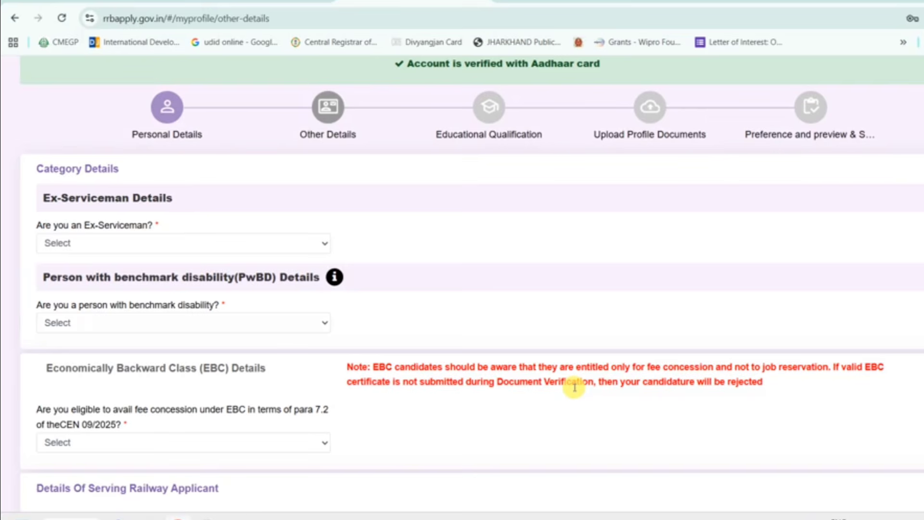
scroll(574, 388, "down", 1)
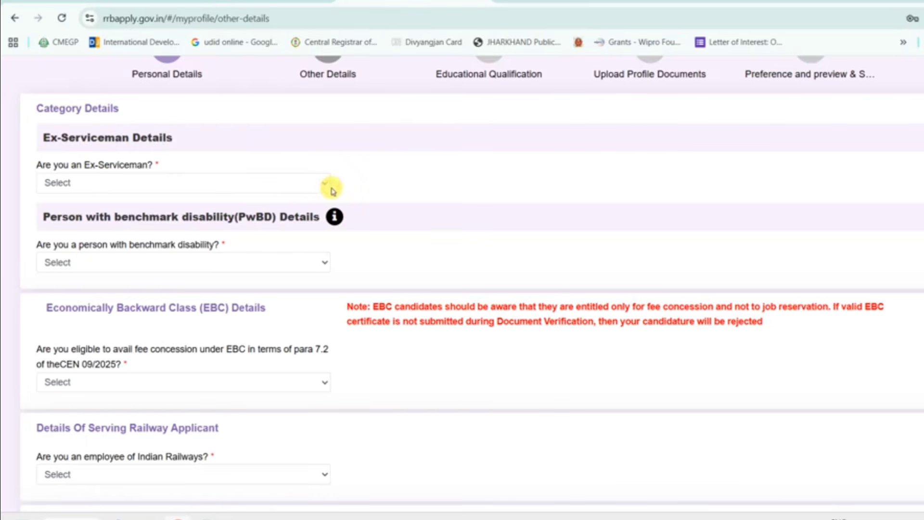
left_click(316, 183)
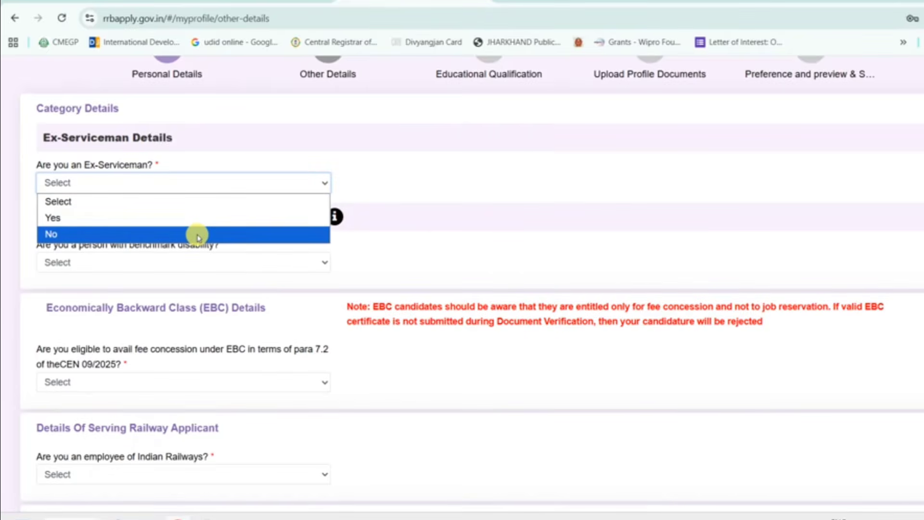
left_click(199, 236)
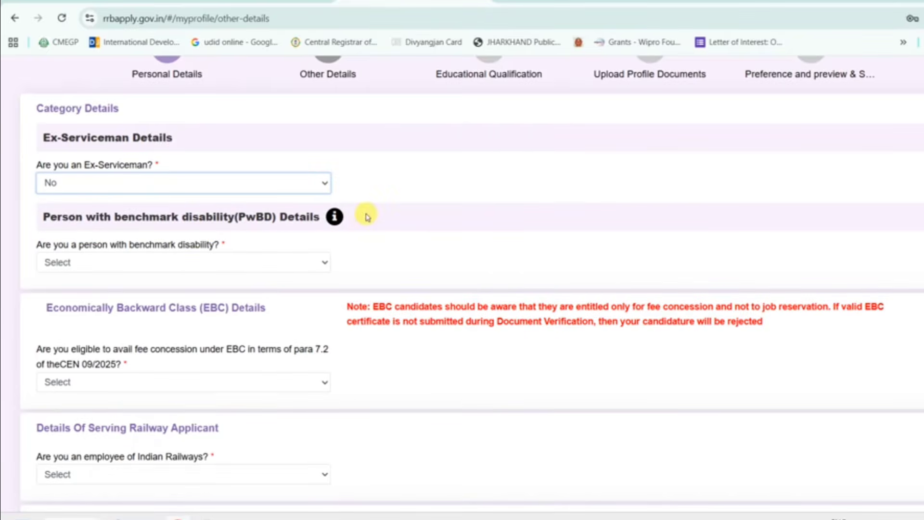
scroll(226, 265, "down", 1)
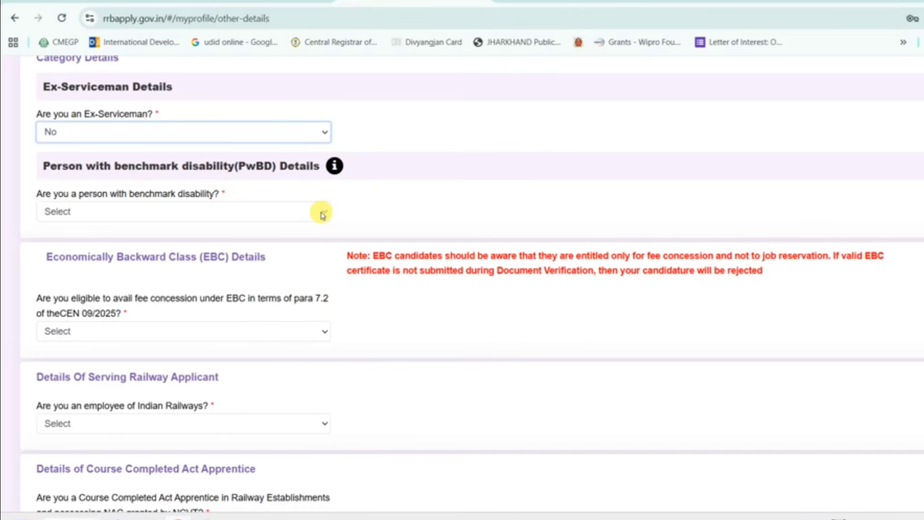
- Answer Yes to the benchmark disability question and open the Disability Category list
left_click(266, 214)
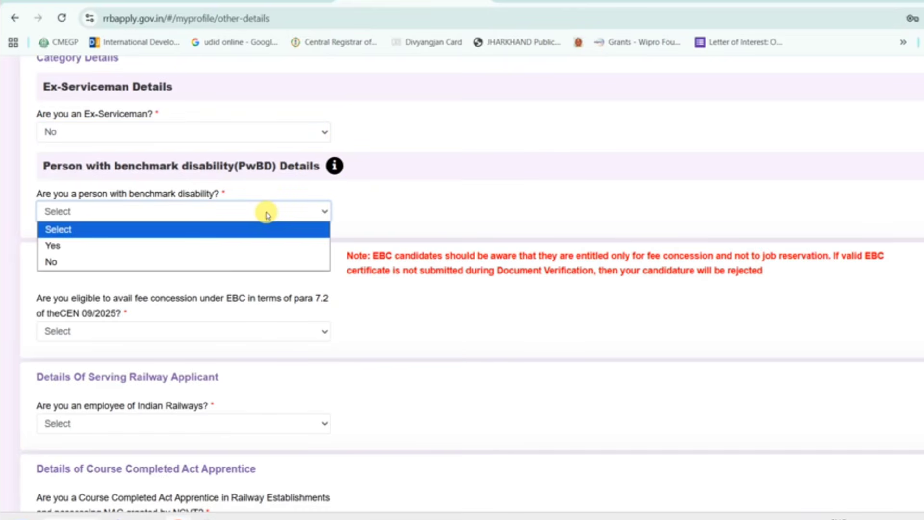
left_click(206, 244)
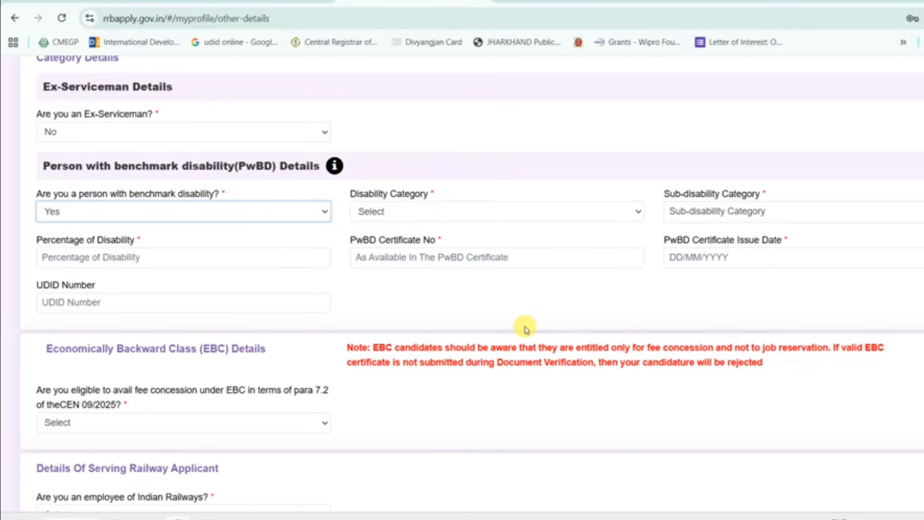
left_click(433, 216)
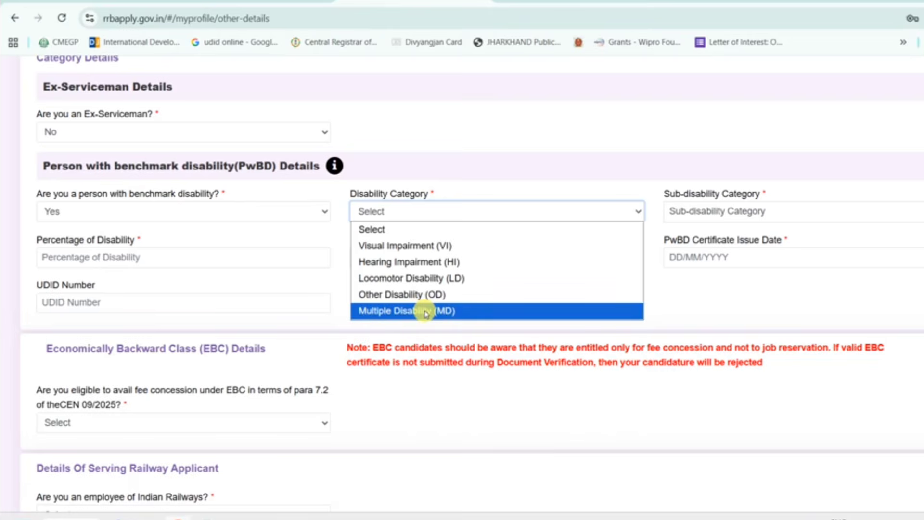
- Compare the sub-disability options for Visual Impairment (VI) and Hearing Impairment (HI)
left_click(438, 248)
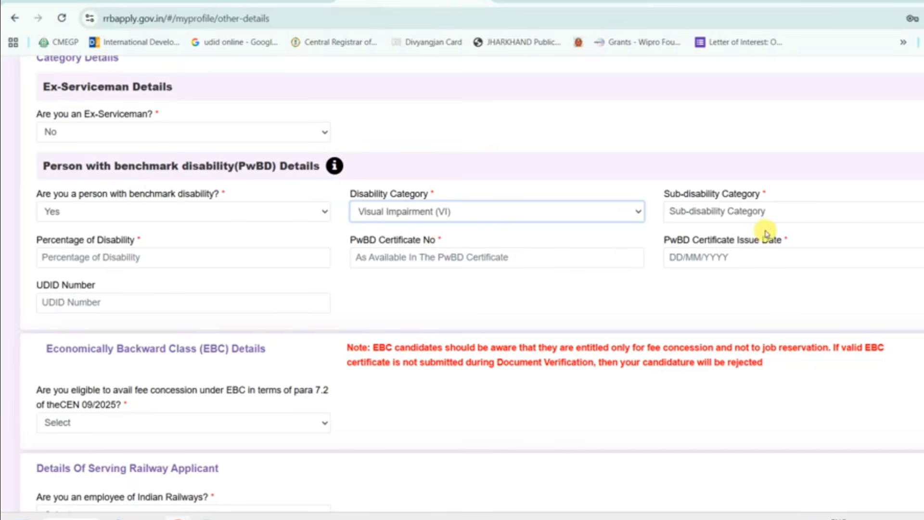
left_click(734, 218)
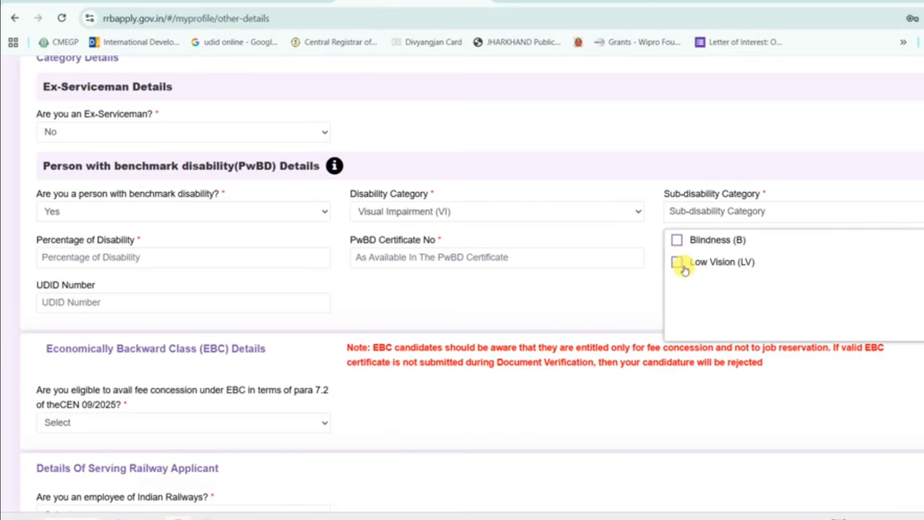
left_click(601, 212)
left_click(485, 261)
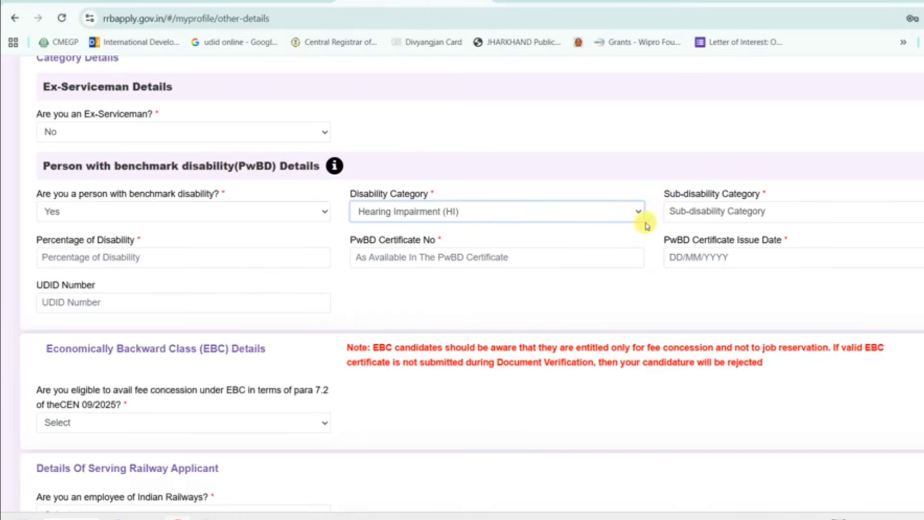
left_click(708, 212)
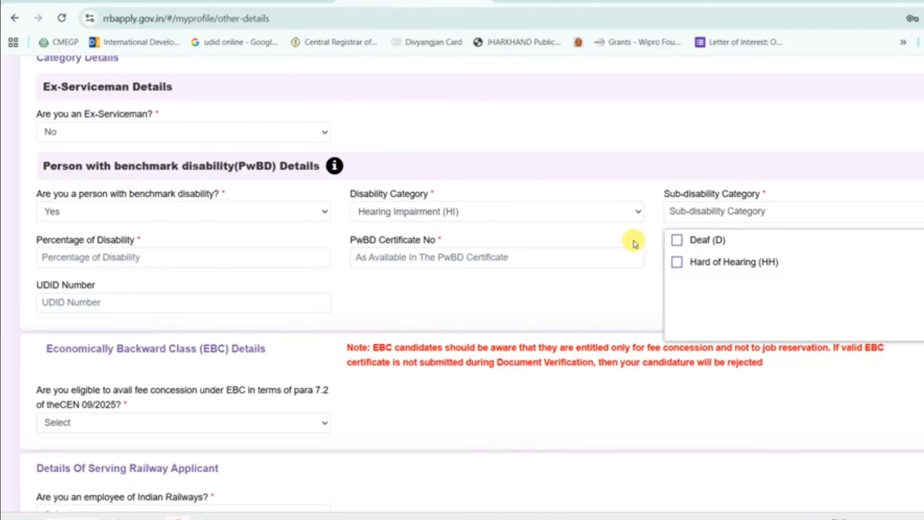
left_click(634, 242)
- Switch the category to Locomotor Disability (LD) and browse its full sub-disability list
left_click(621, 212)
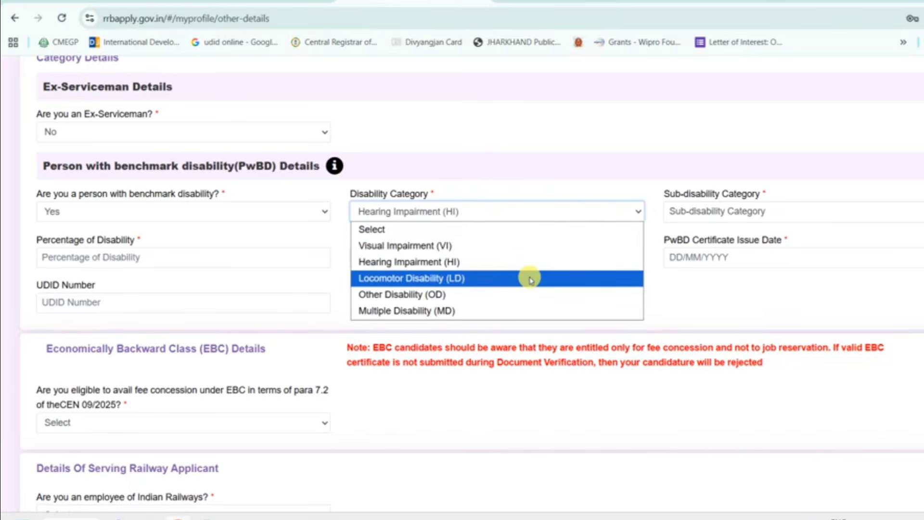
left_click(565, 281)
left_click(689, 221)
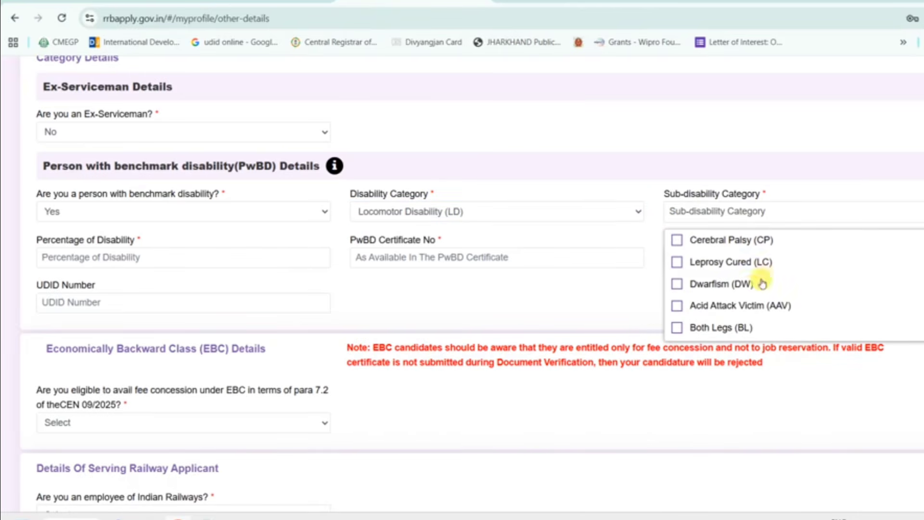
scroll(751, 290, "down", 1)
scroll(751, 290, "down", 1)
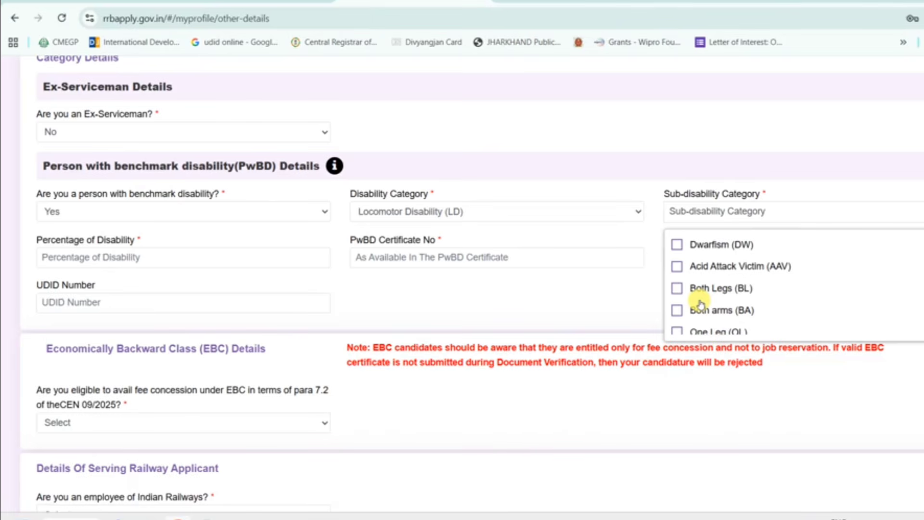
scroll(770, 281, "down", 1)
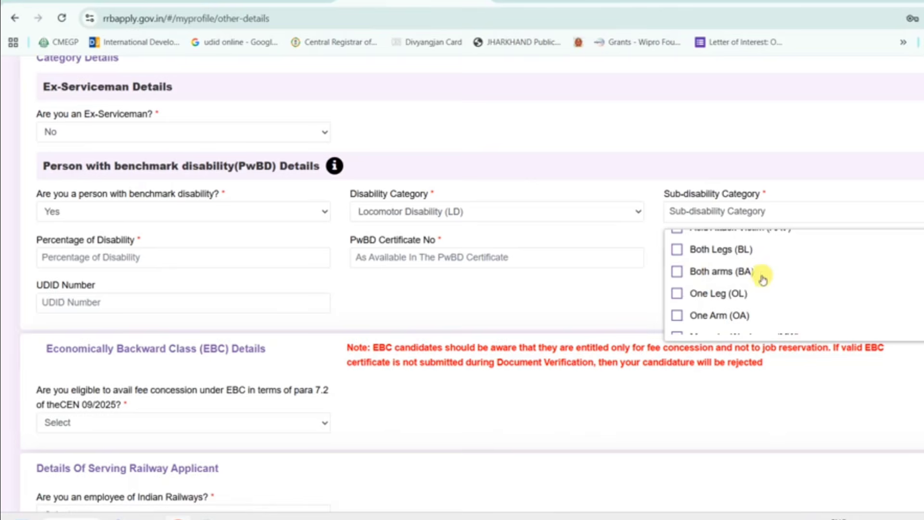
scroll(708, 289, "up", 1)
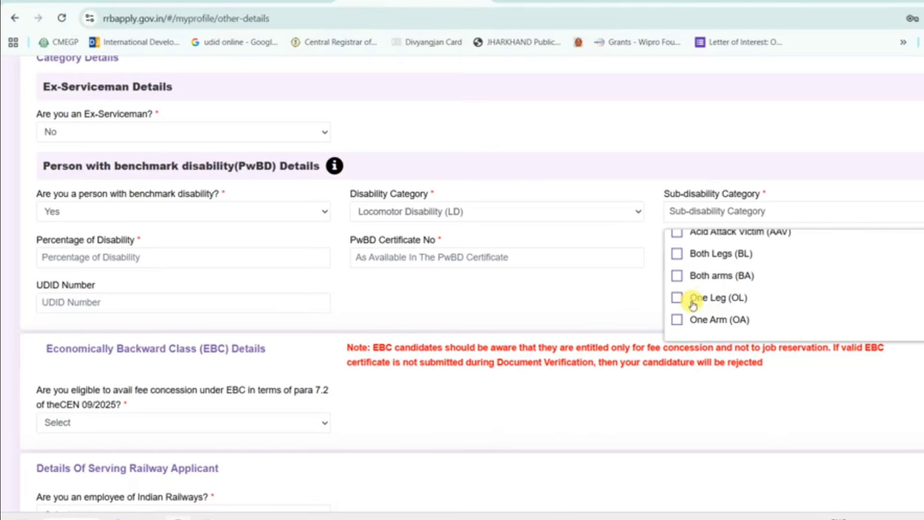
scroll(698, 319, "down", 1)
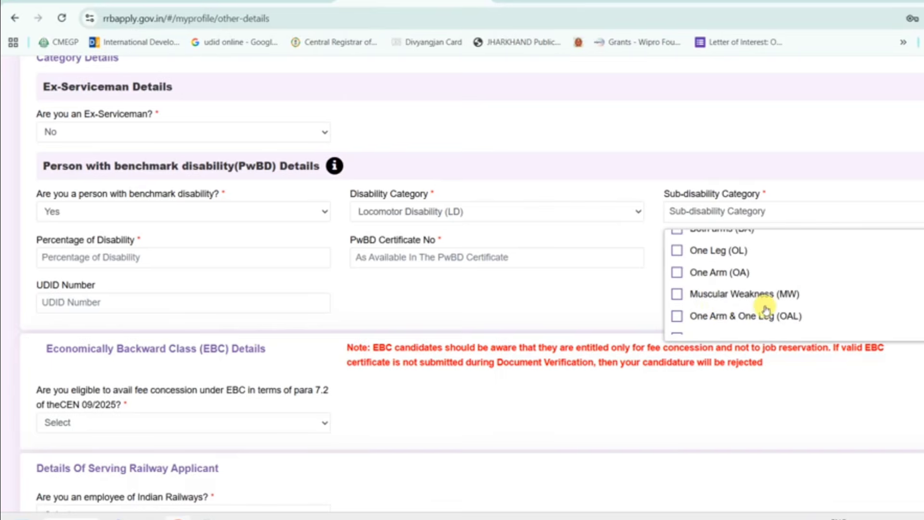
scroll(765, 311, "down", 1)
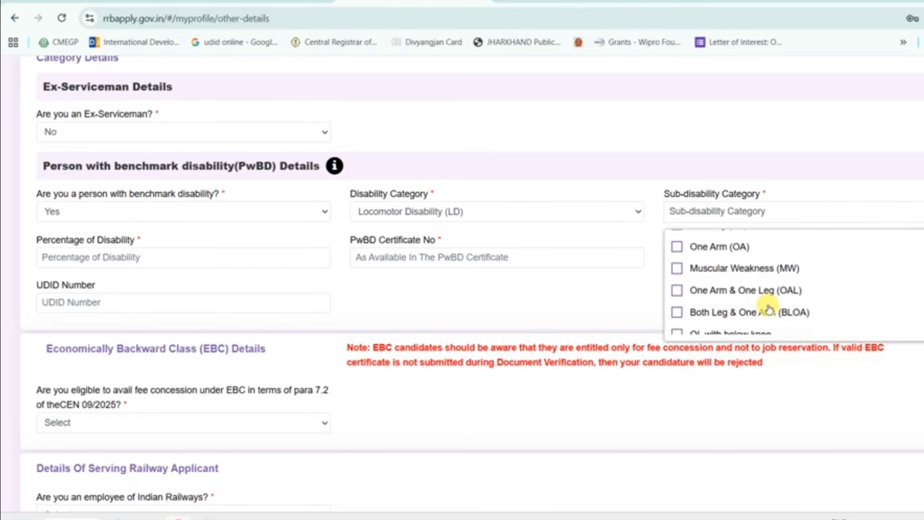
scroll(729, 301, "down", 2)
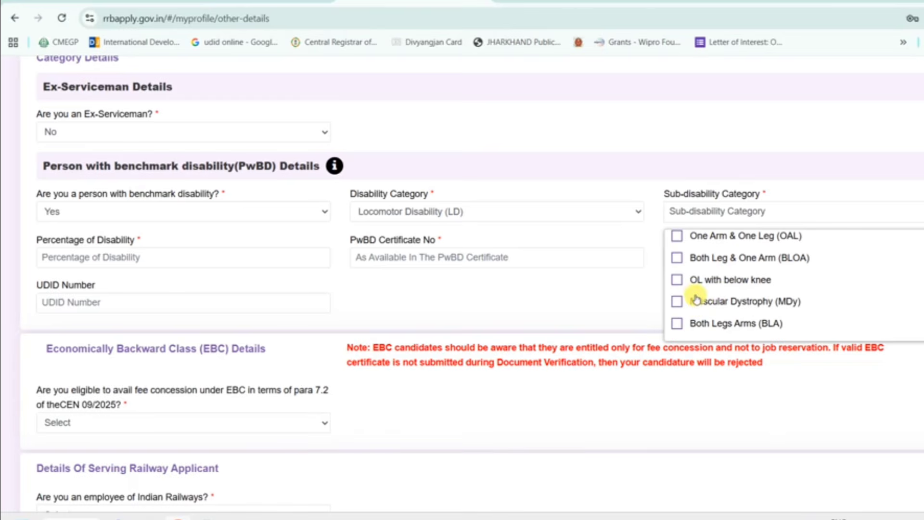
scroll(694, 299, "down", 1)
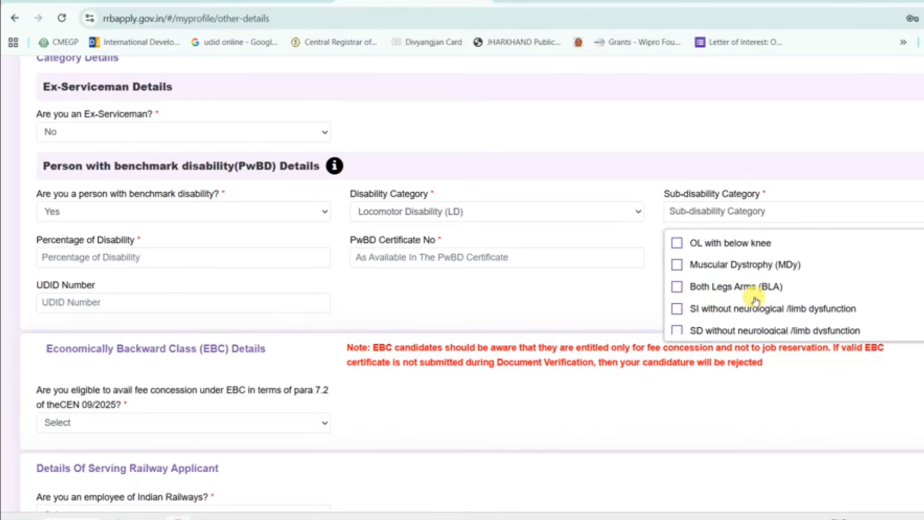
scroll(755, 301, "down", 1)
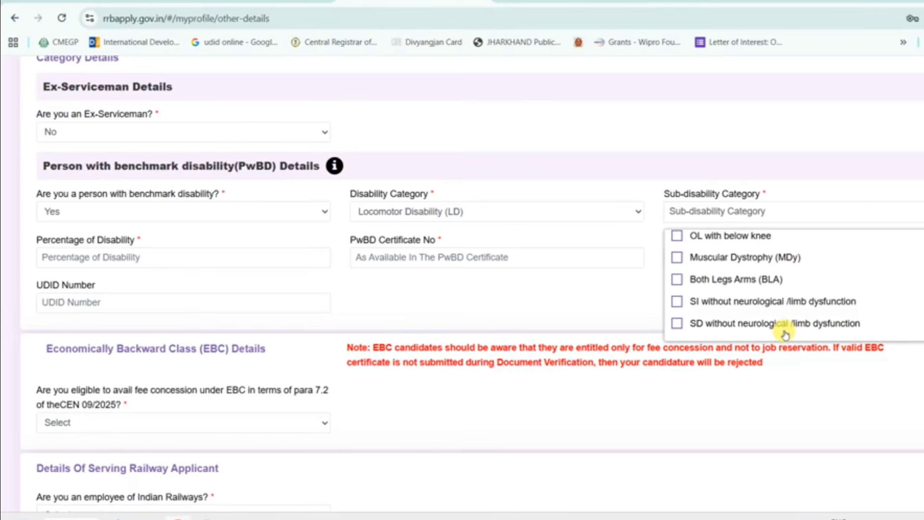
- Switch to Other Disability (OD) and review sub-disabilities like Mental illness, Autism and SLD
left_click(602, 211)
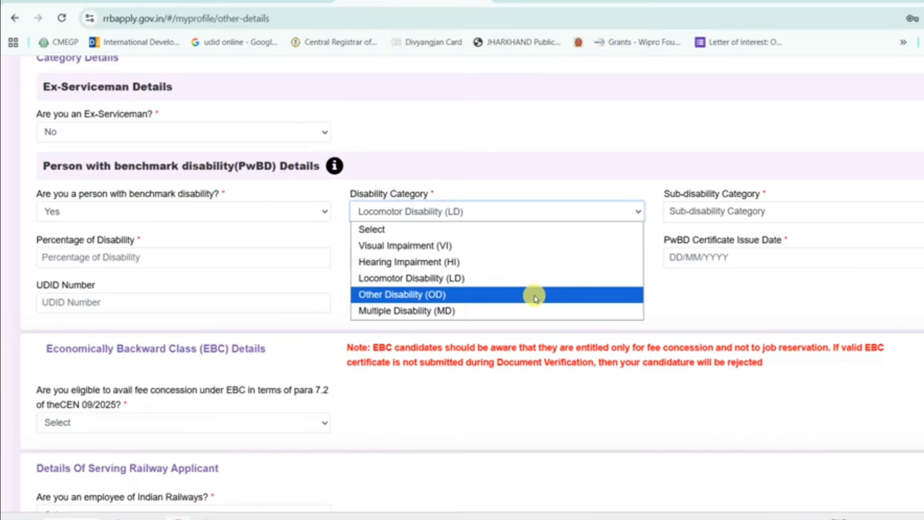
left_click(535, 295)
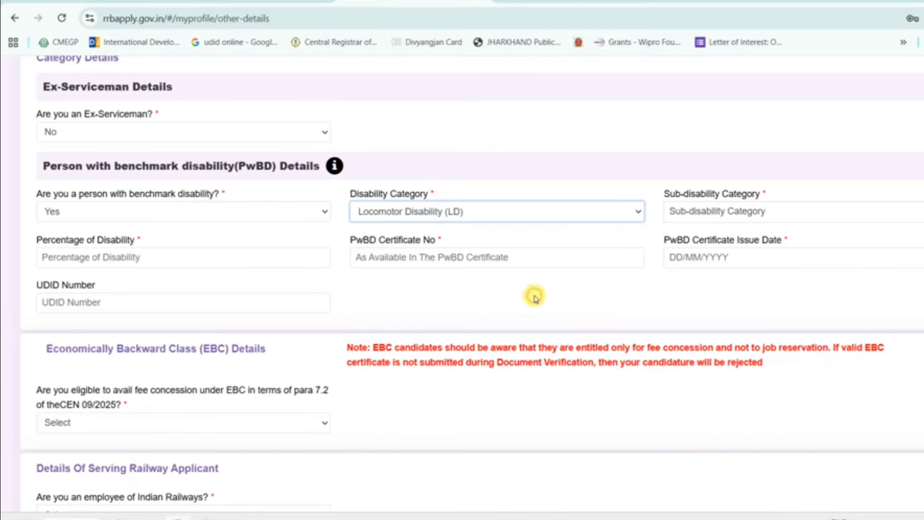
left_click(726, 217)
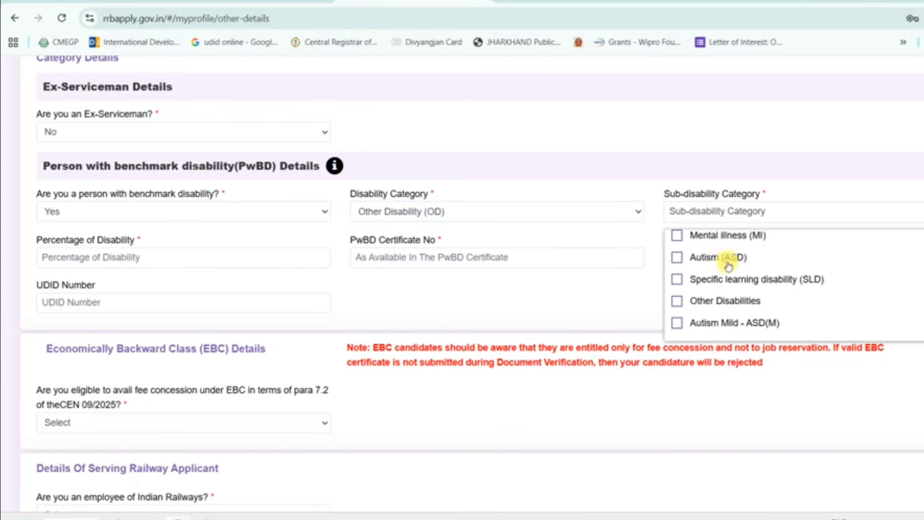
scroll(728, 307, "up", 1)
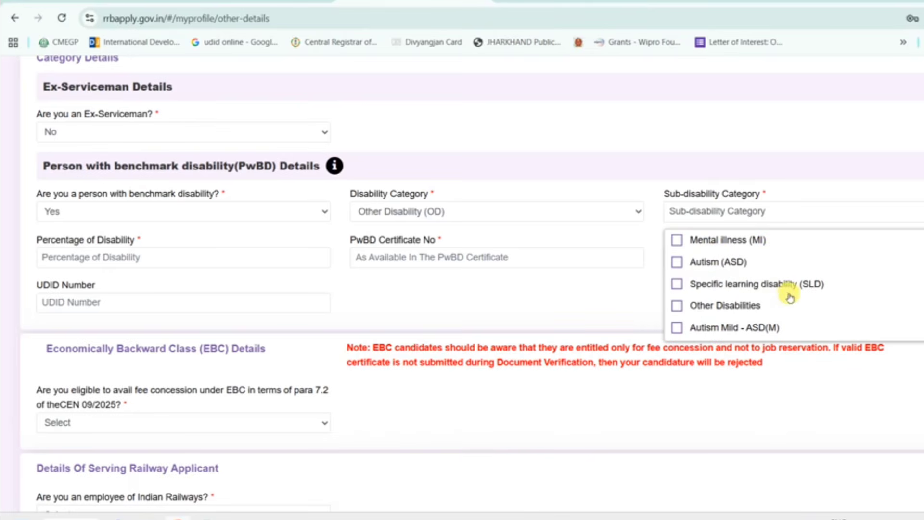
scroll(780, 307, "down", 1)
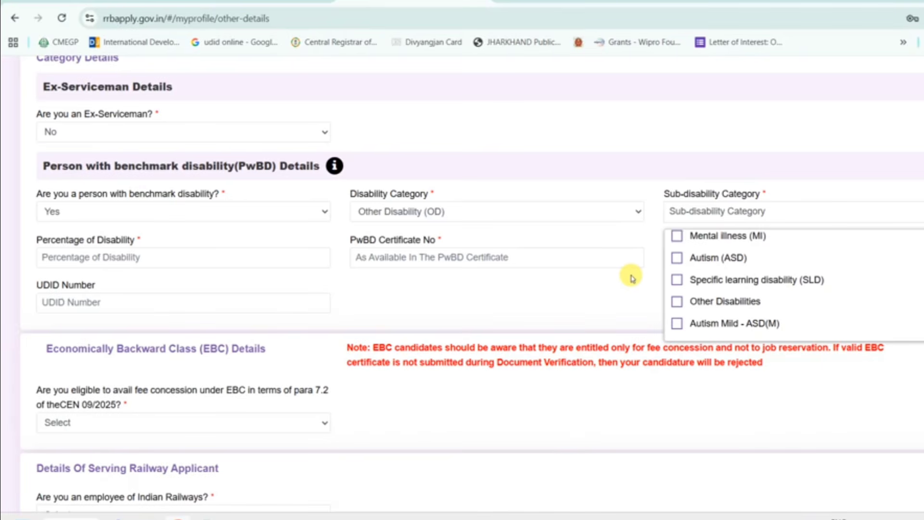
left_click(608, 211)
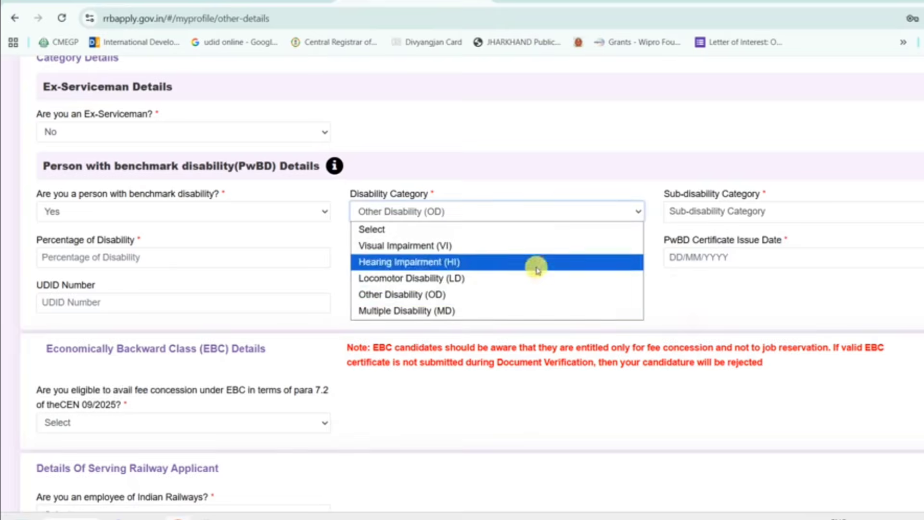
- Select Multiple Disability (MD) and accept its notice requiring each disability at 40% or more
left_click(490, 311)
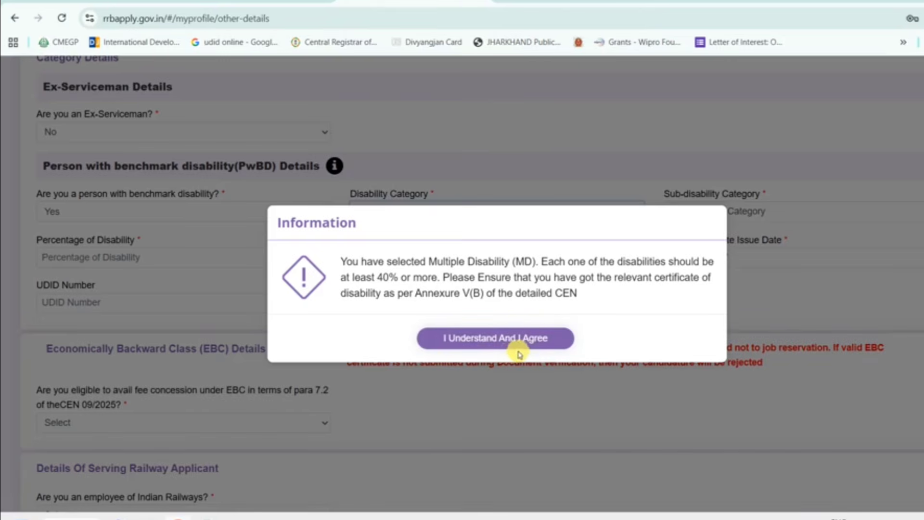
left_click(530, 340)
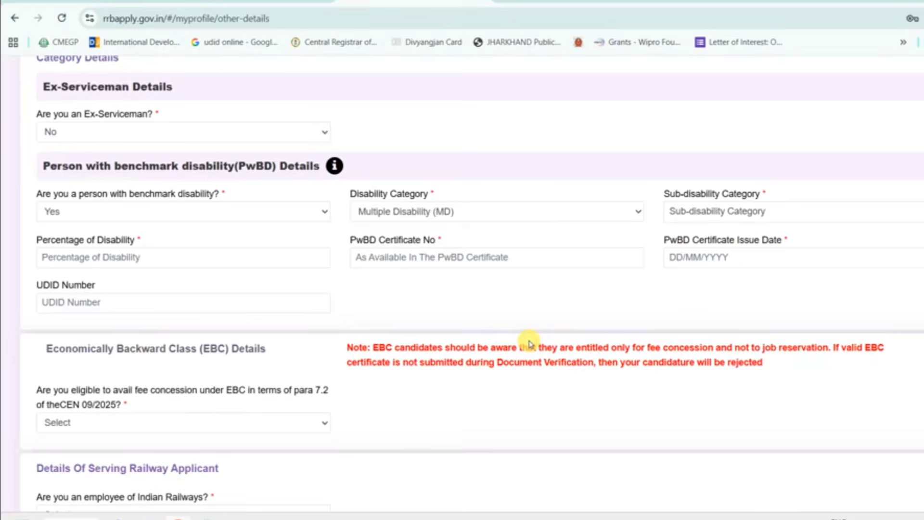
left_click(496, 211)
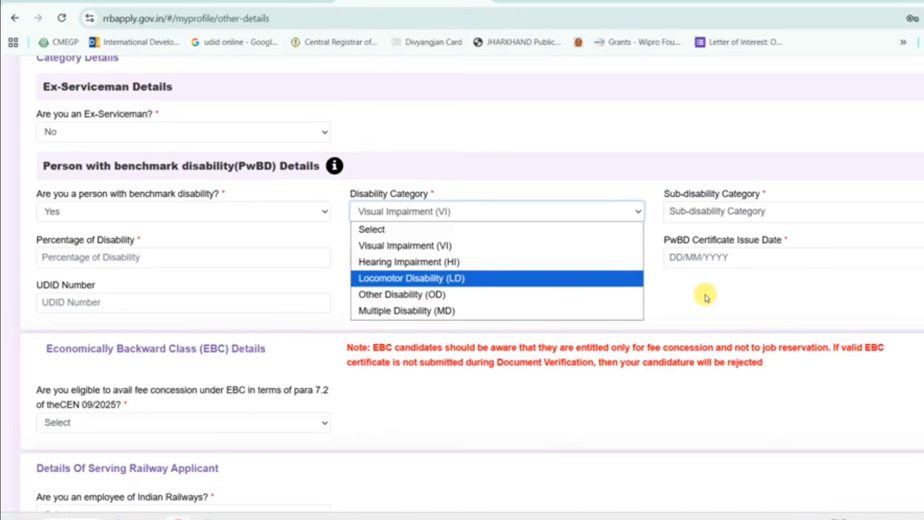
- Pick Visual Impairment with Blindness (B), then reset the disability category to Select
left_click(582, 246)
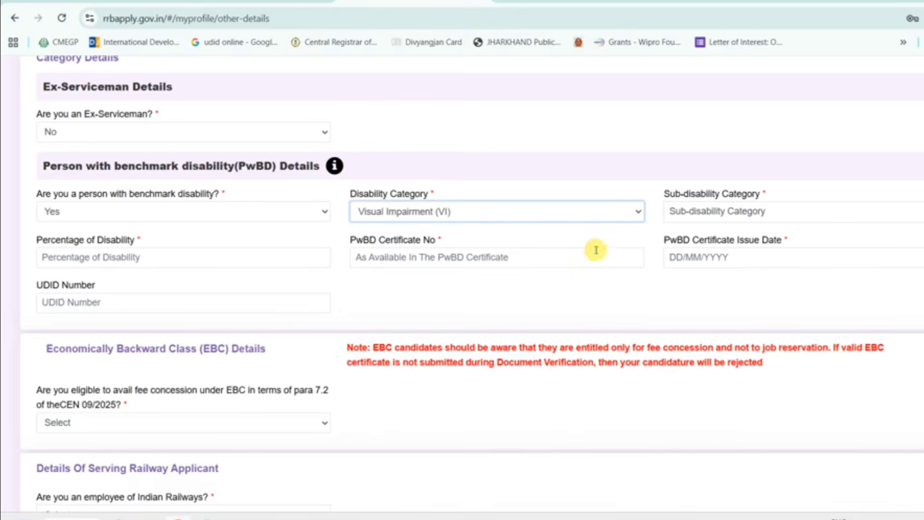
left_click(749, 213)
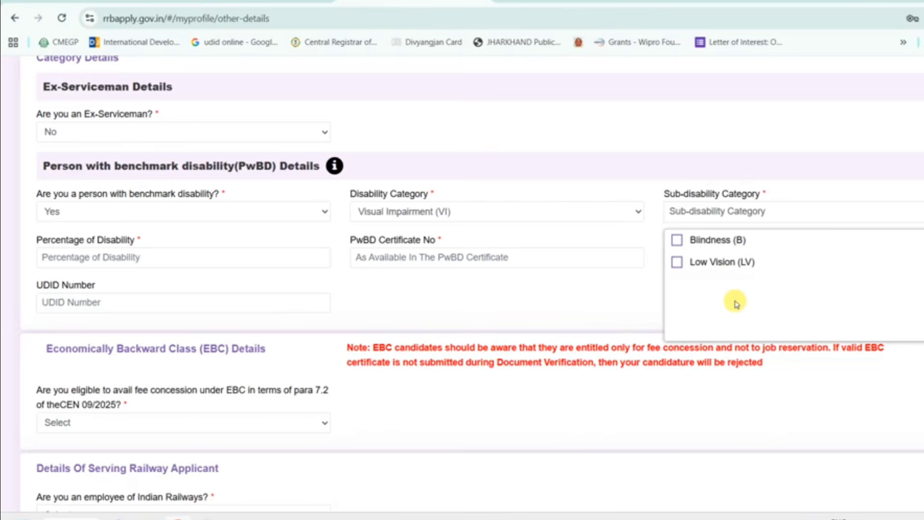
left_click(678, 240)
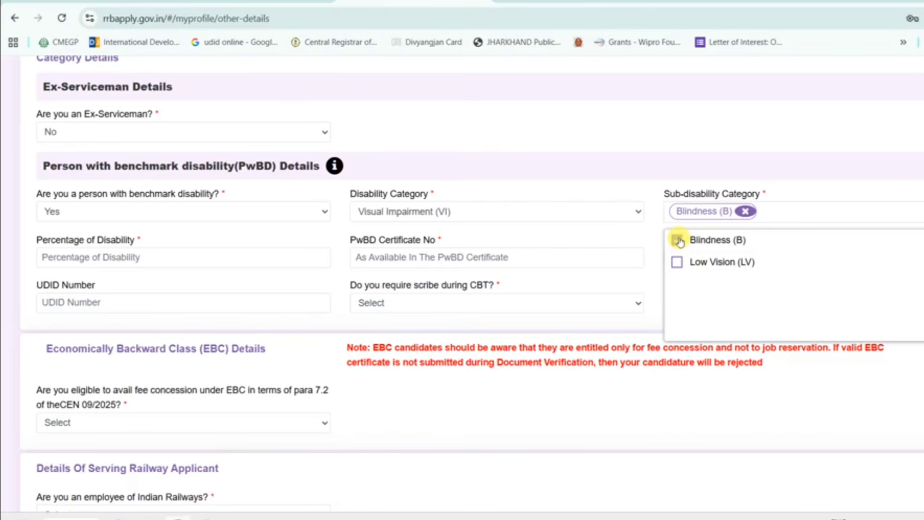
left_click(632, 208)
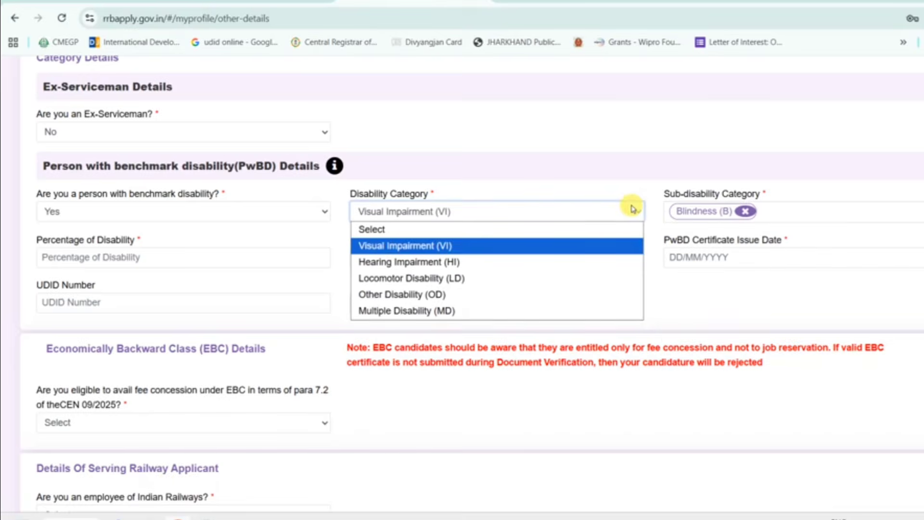
left_click(519, 279)
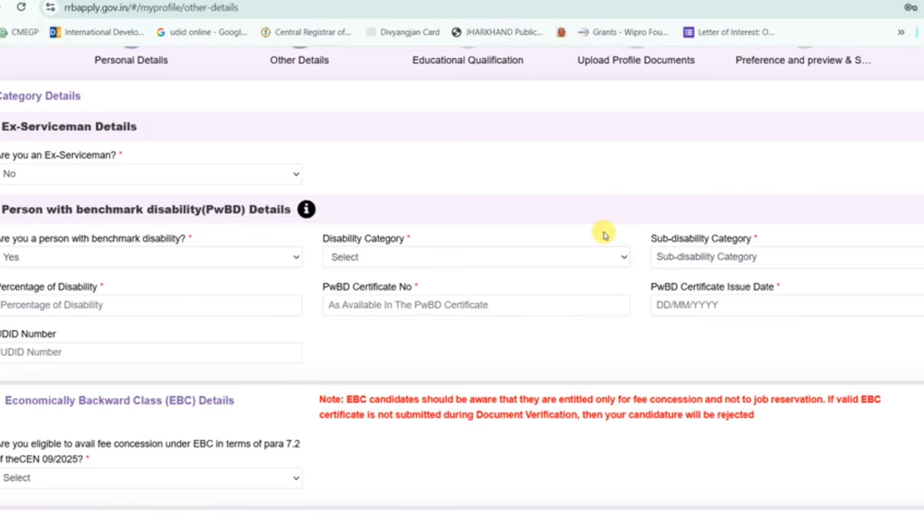
- Record Locomotor Disability (LD), sub-disability One Leg (OL), with 50% disability
left_click(549, 258)
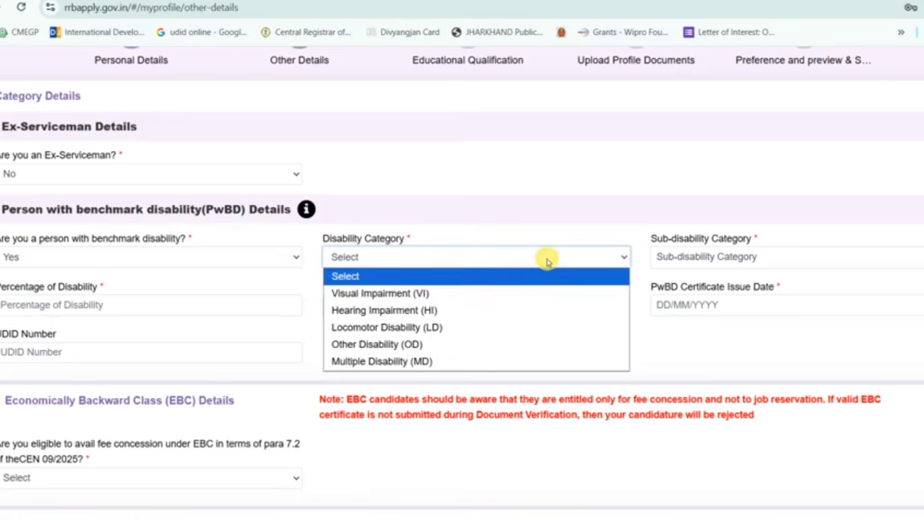
left_click(470, 328)
left_click(690, 260)
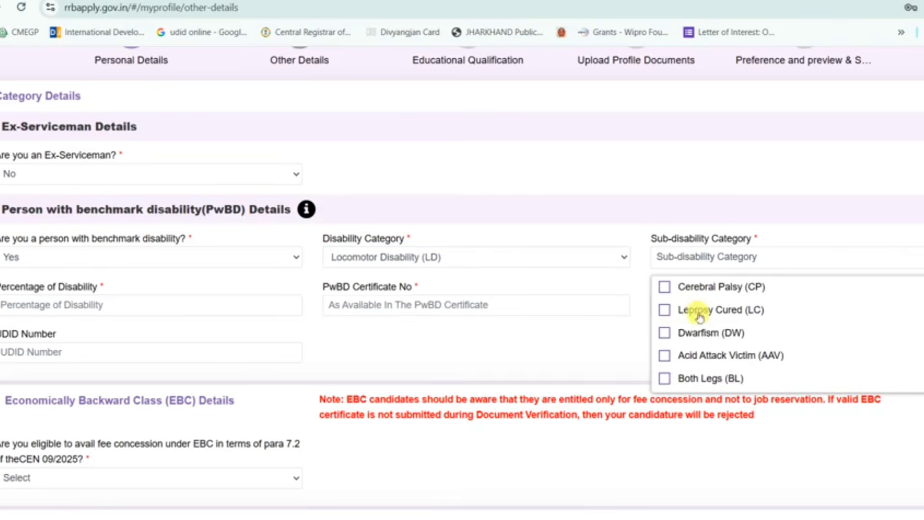
scroll(705, 337, "down", 1)
scroll(706, 339, "down", 3)
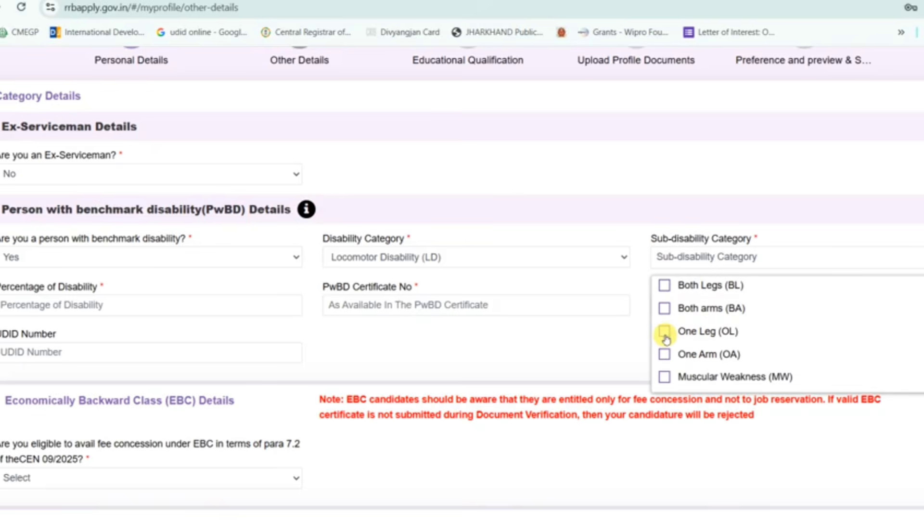
left_click(665, 332)
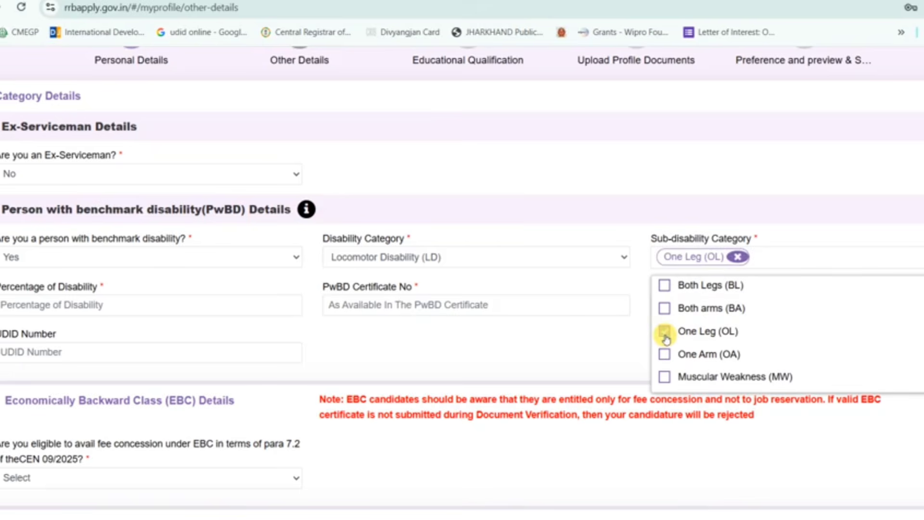
left_click(613, 340)
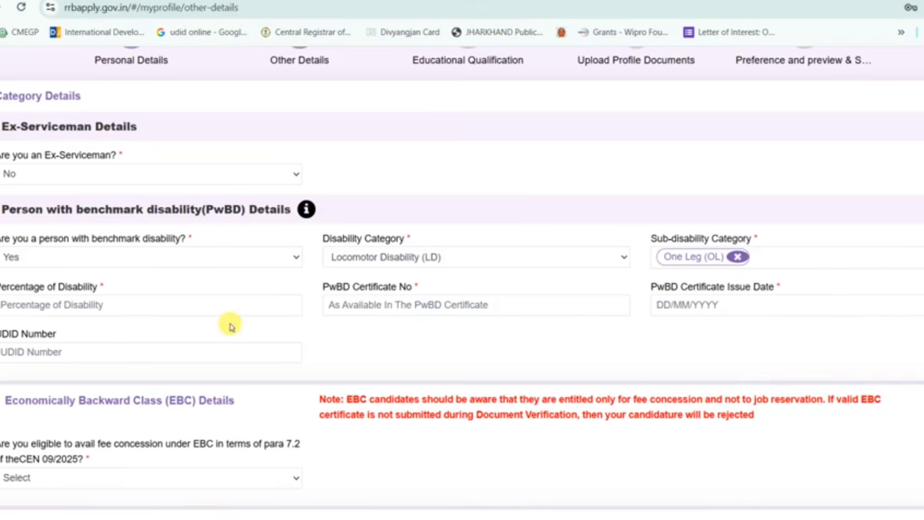
left_click(89, 304)
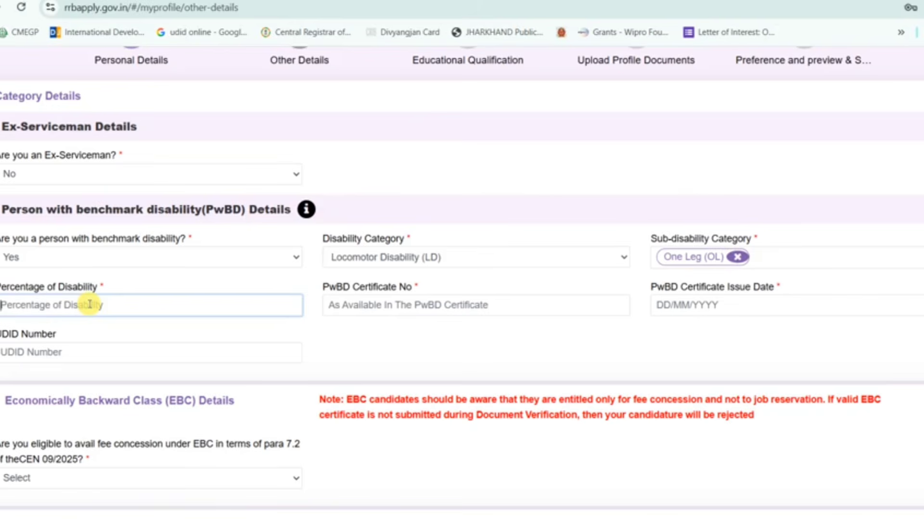
type("50")
left_click(534, 306)
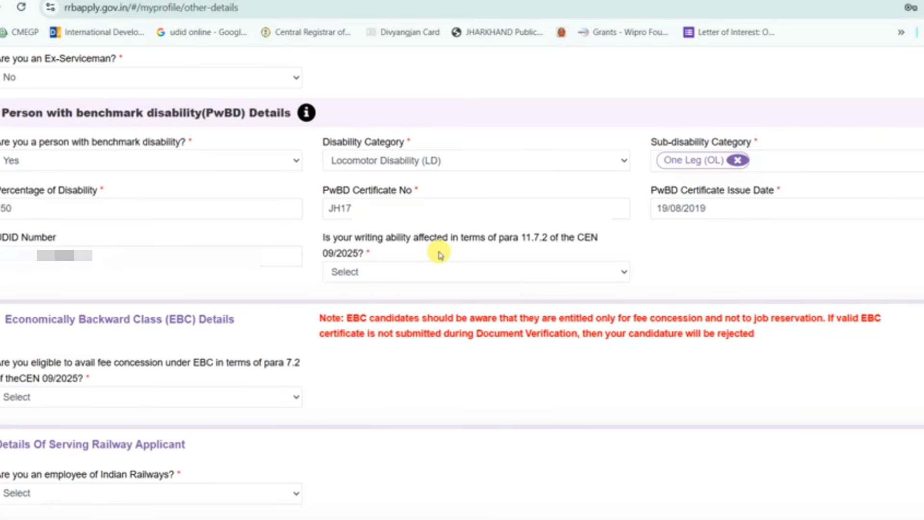
- Answer No to writing ability affected, EBC fee concession and Indian Railways employment
left_click(528, 272)
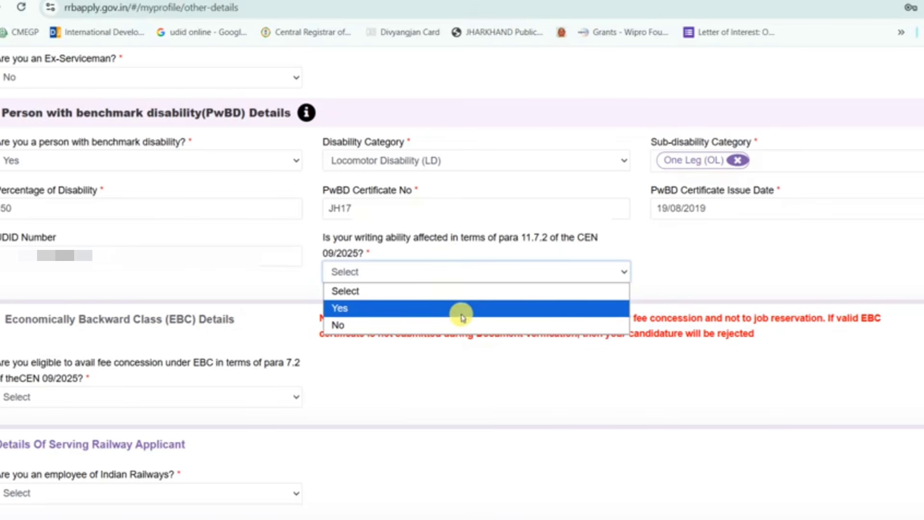
left_click(394, 327)
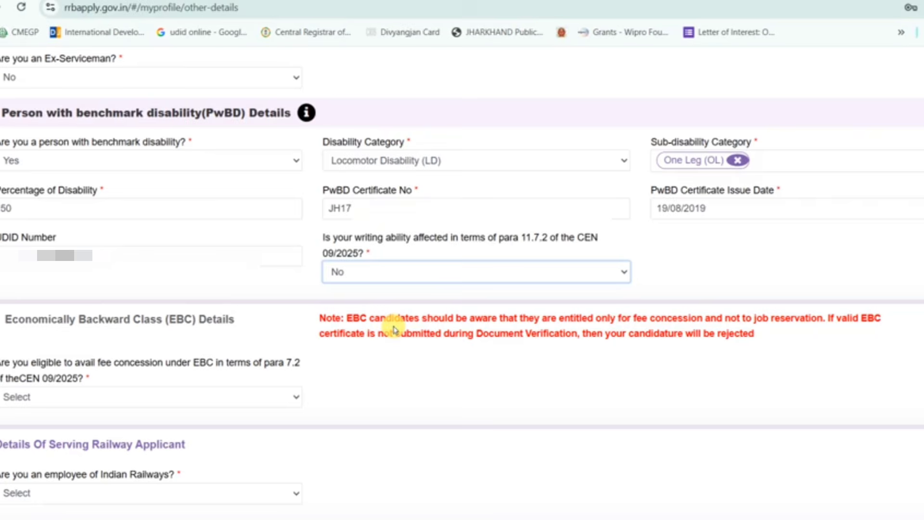
scroll(393, 330, "down", 5)
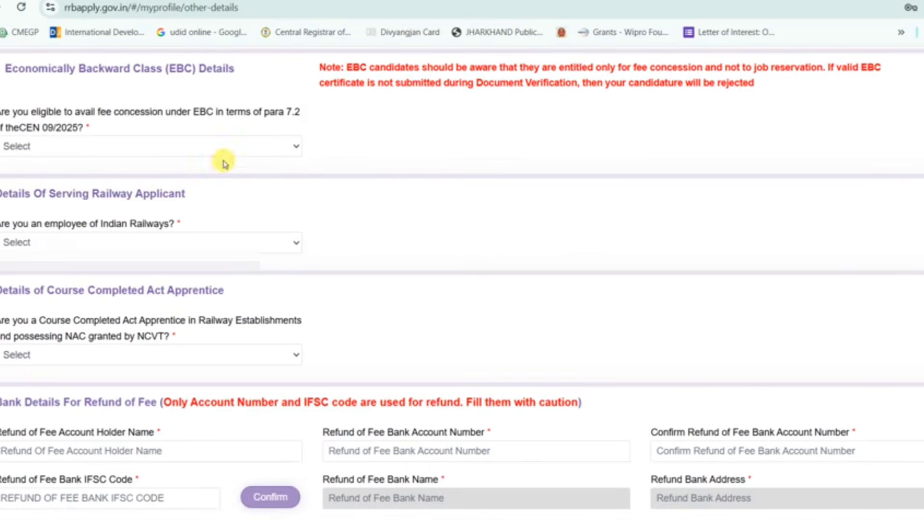
left_click(254, 151)
left_click(140, 199)
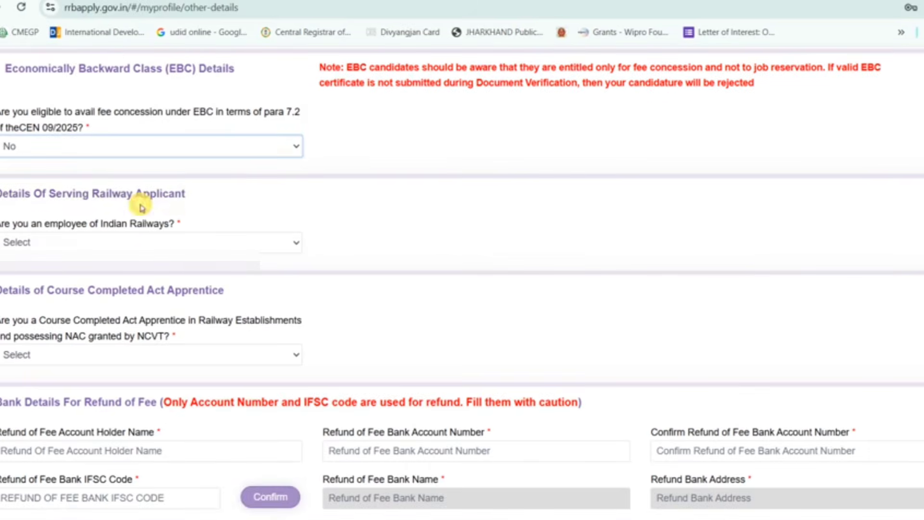
left_click(202, 237)
left_click(95, 292)
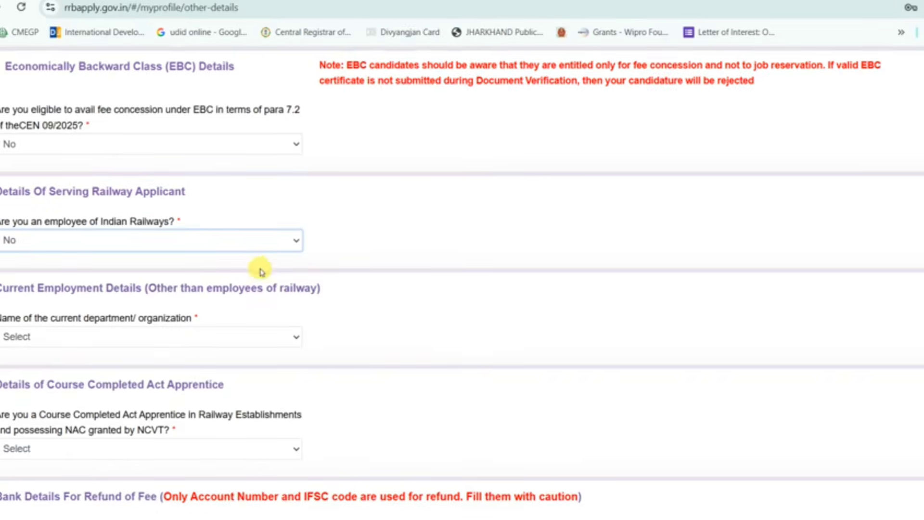
- Set the current department to Not Applicable, revealing the Act Apprentice question
scroll(259, 270, "down", 1)
scroll(260, 271, "down", 2)
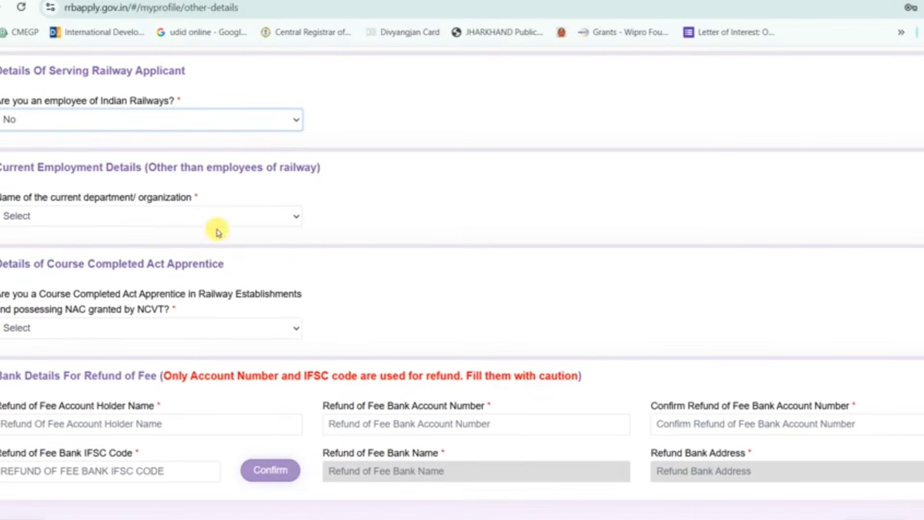
left_click(297, 216)
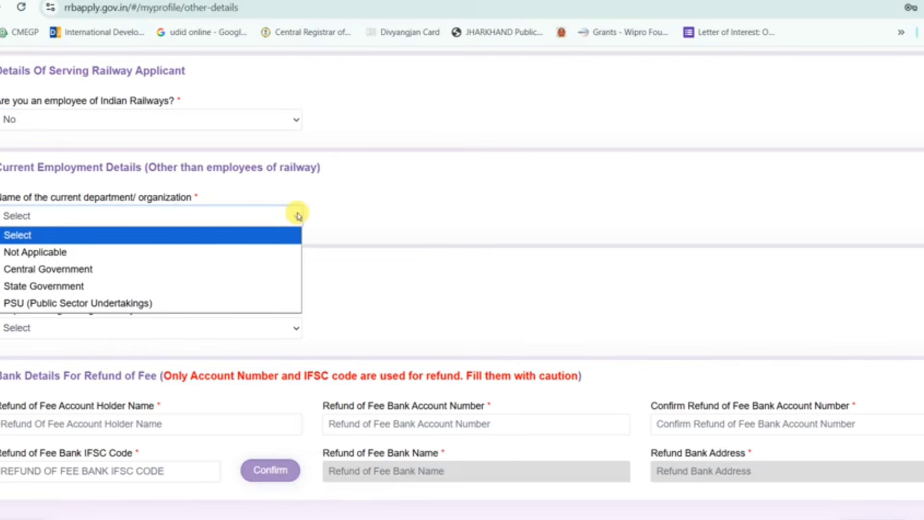
left_click(188, 252)
scroll(290, 258, "down", 2)
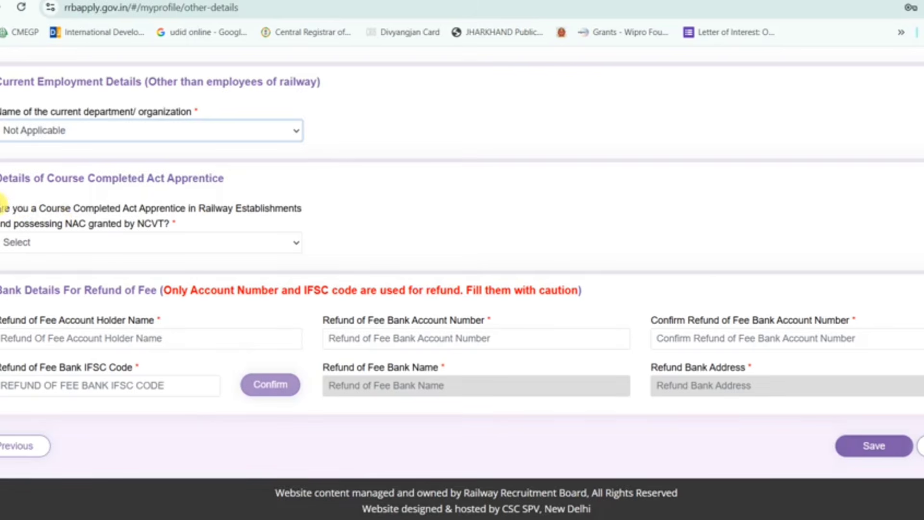
left_click_drag(2, 205, 213, 227)
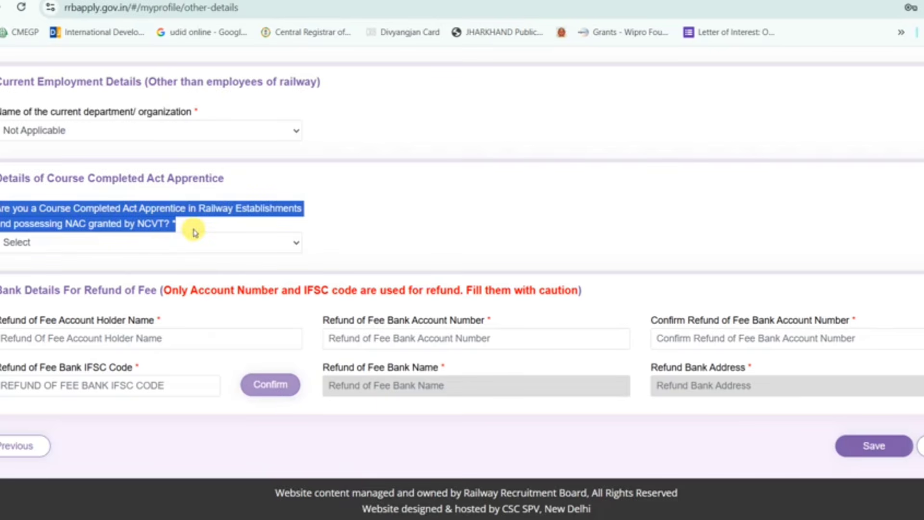
- Answer No to the apprentice question and fill the refund account holder's name and account number
left_click(203, 241)
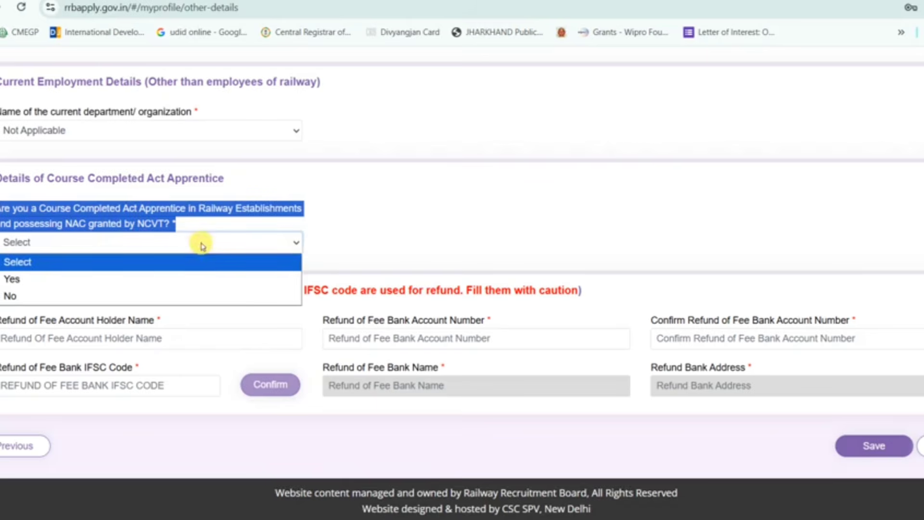
left_click(159, 296)
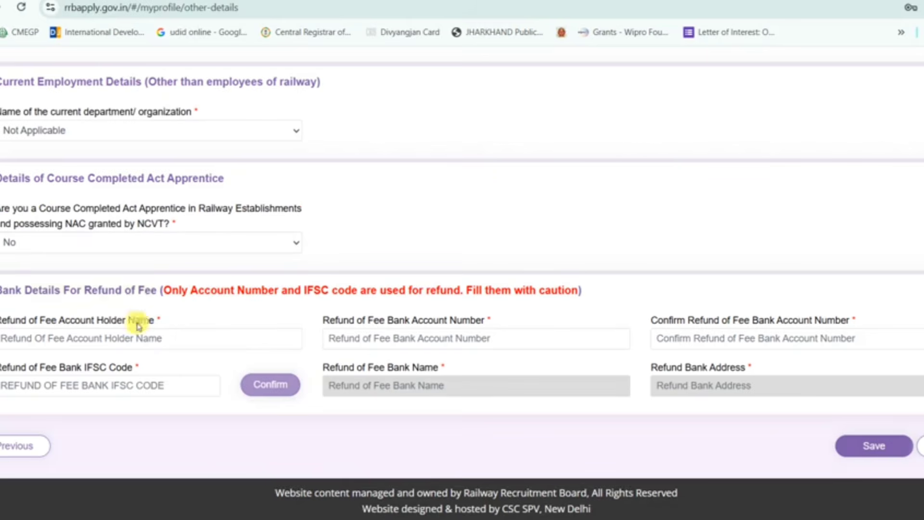
left_click(108, 333)
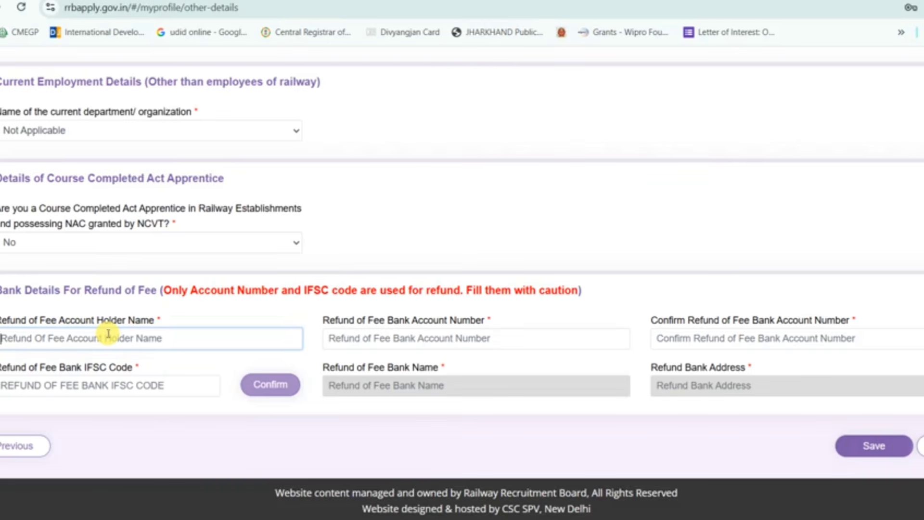
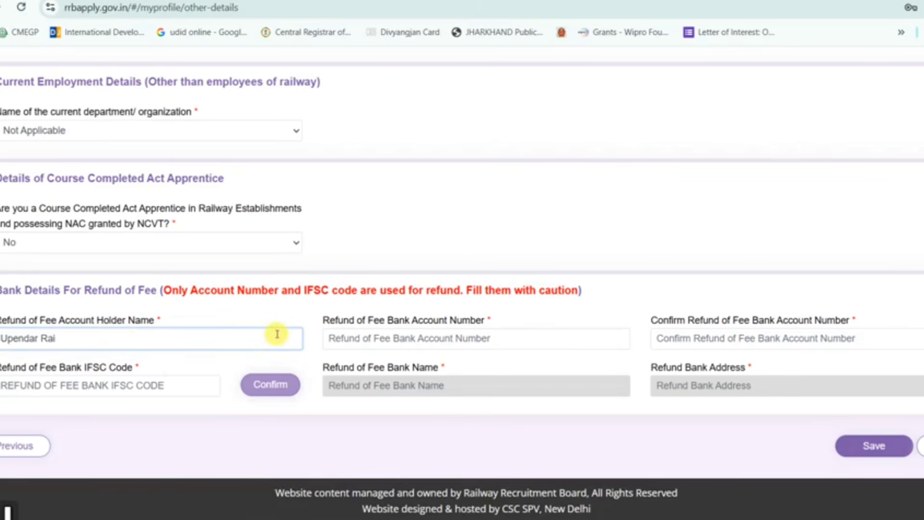
left_click(350, 333)
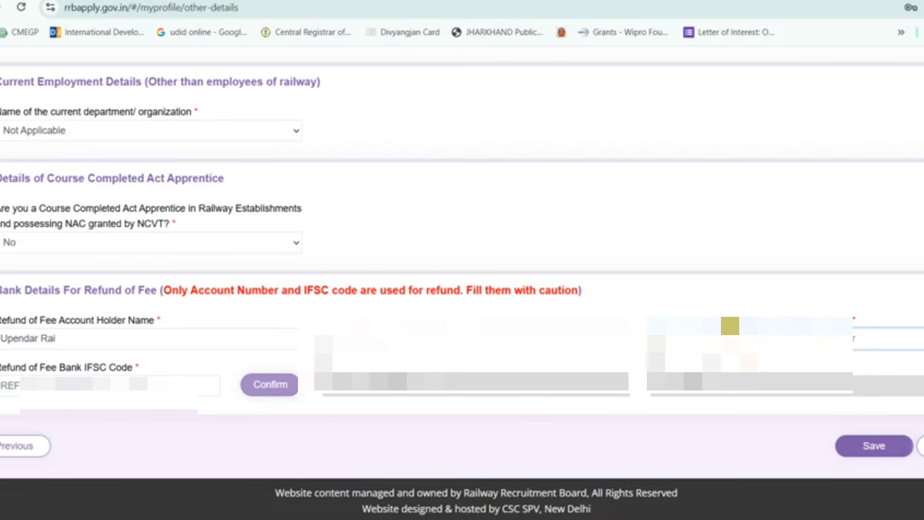
left_click(638, 363)
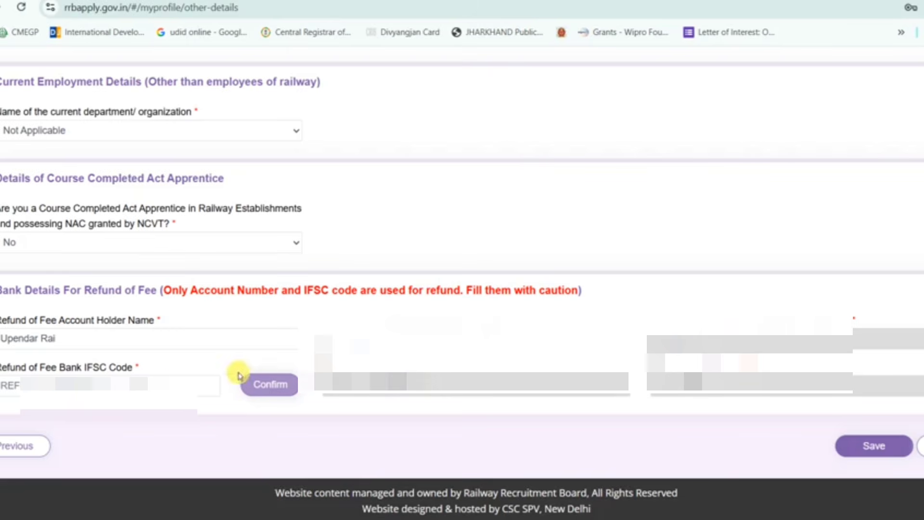
- Enter the bank IFSC code, save Other Details and continue to Educational Qualification
left_click(157, 384)
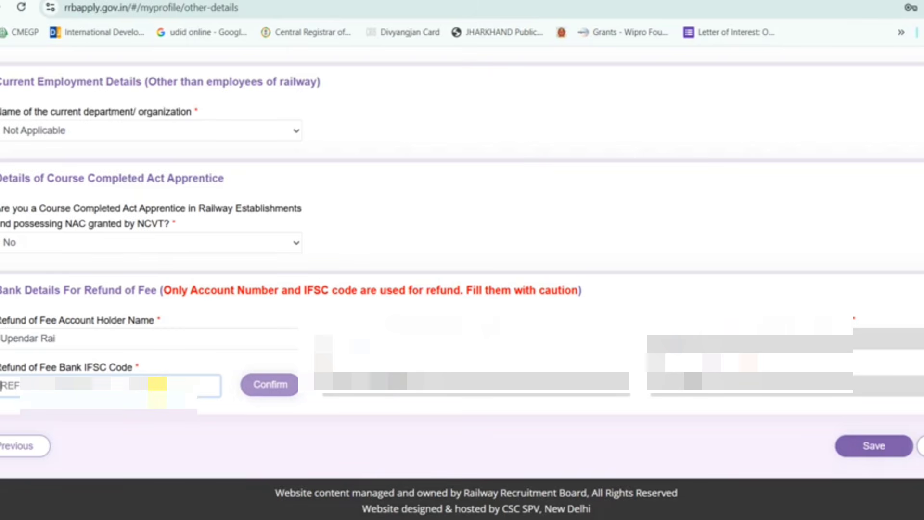
type("SBIN")
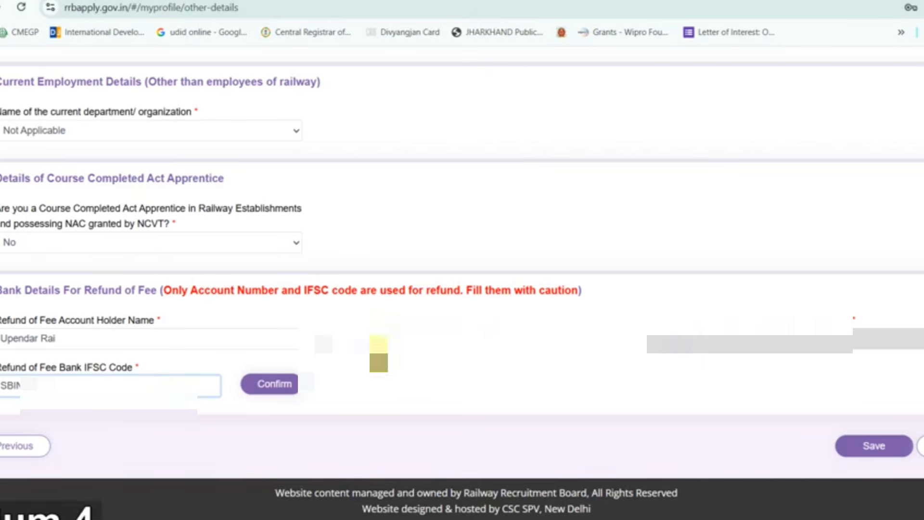
left_click(285, 379)
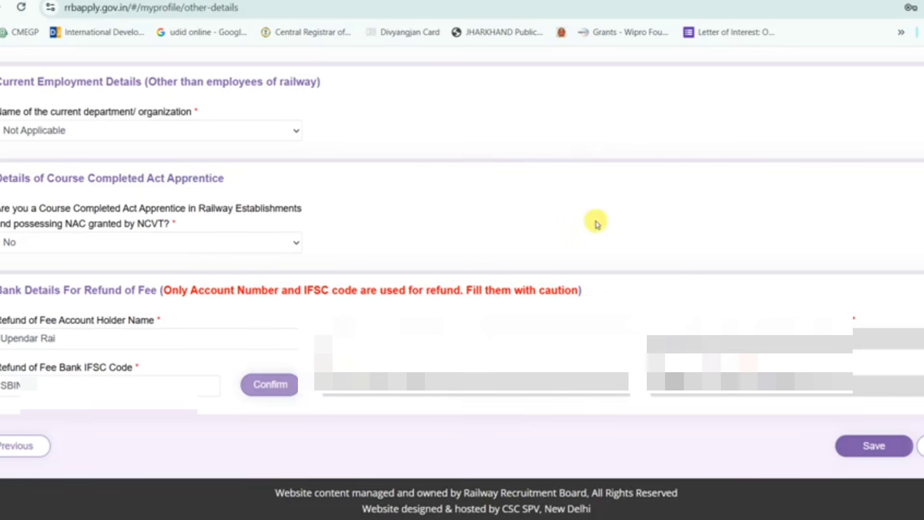
left_click(862, 454)
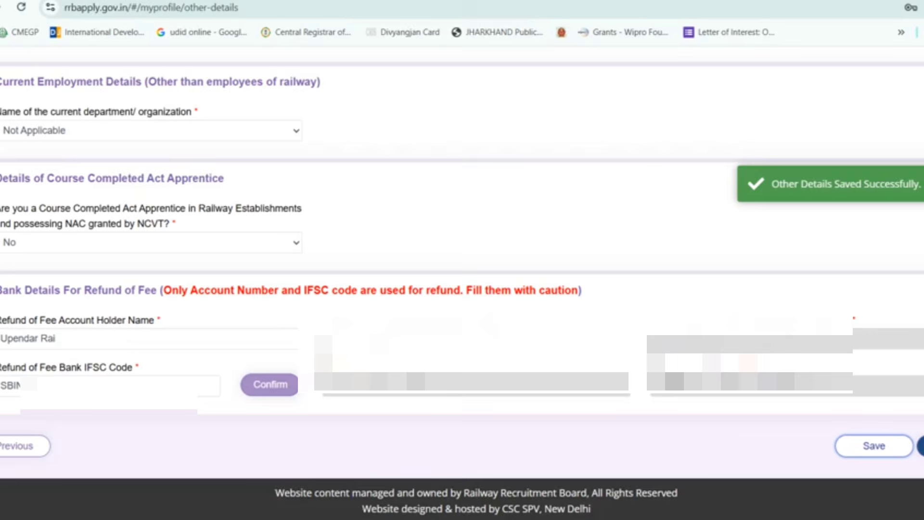
left_click(921, 446)
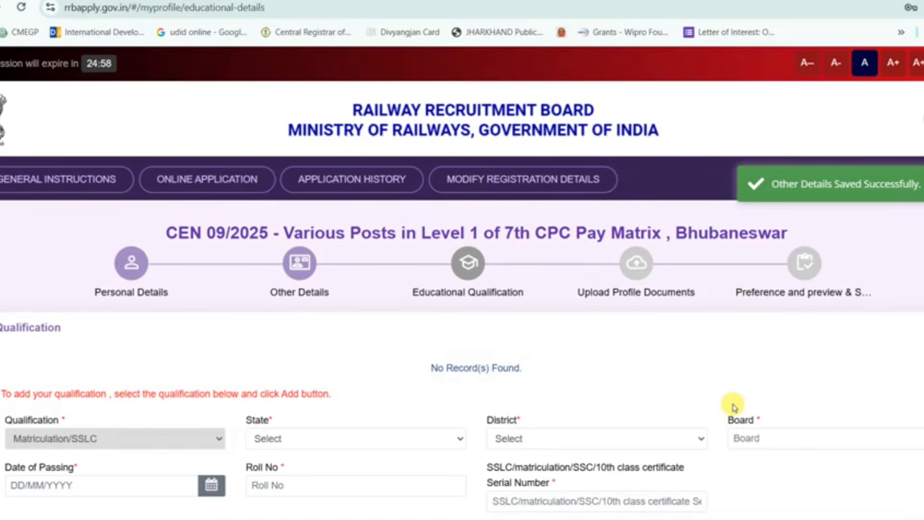
- Set the Matriculation record's state to JHARKHAND, district Dumka and board JAC
scroll(732, 407, "down", 3)
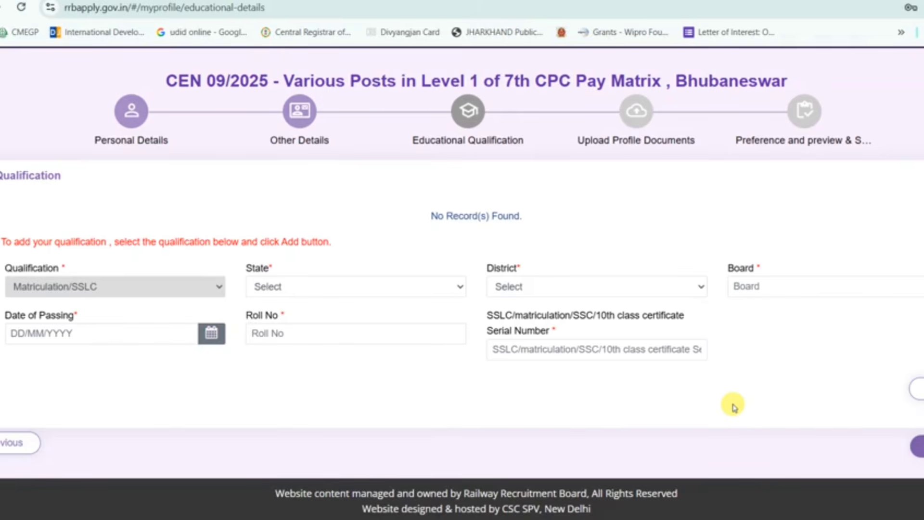
left_click(405, 289)
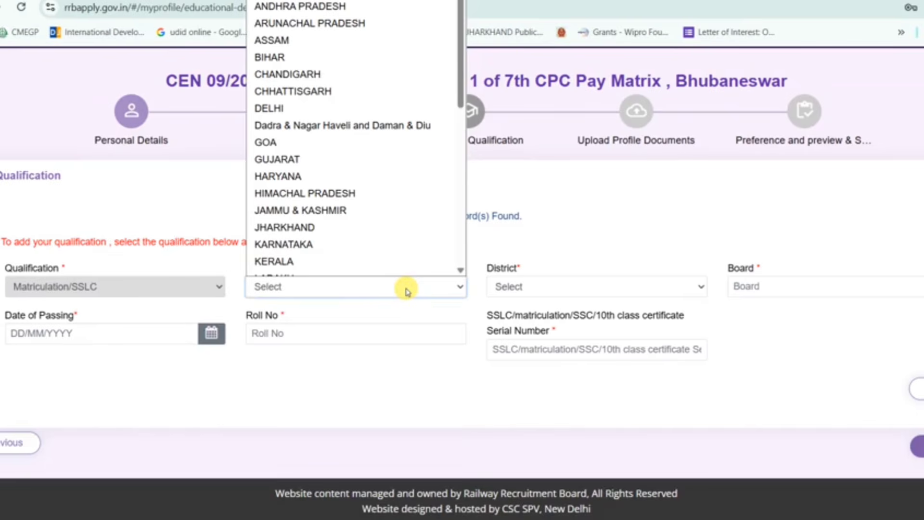
type("jh")
key("Return")
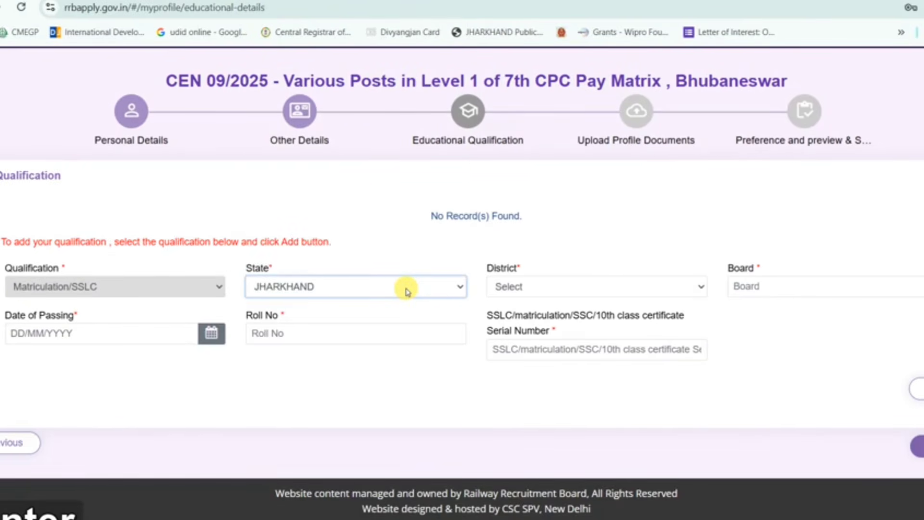
left_click(533, 290)
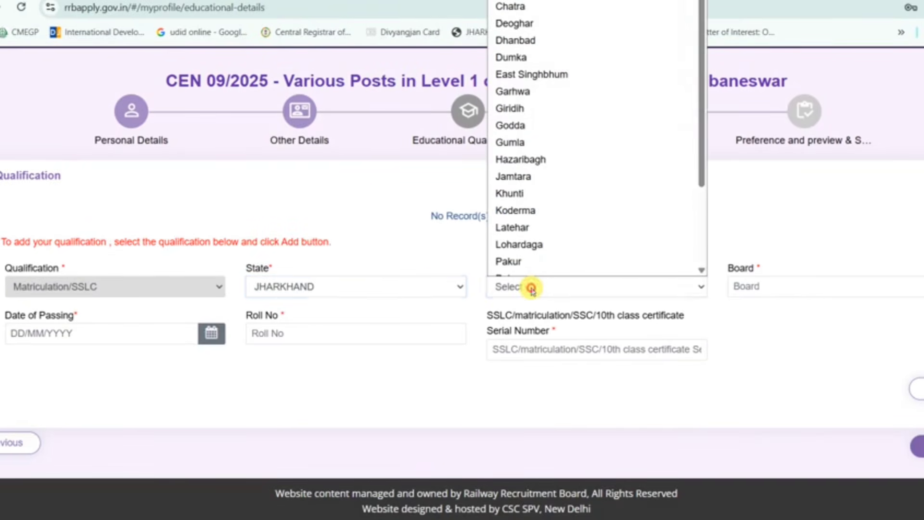
type("du")
key("Return")
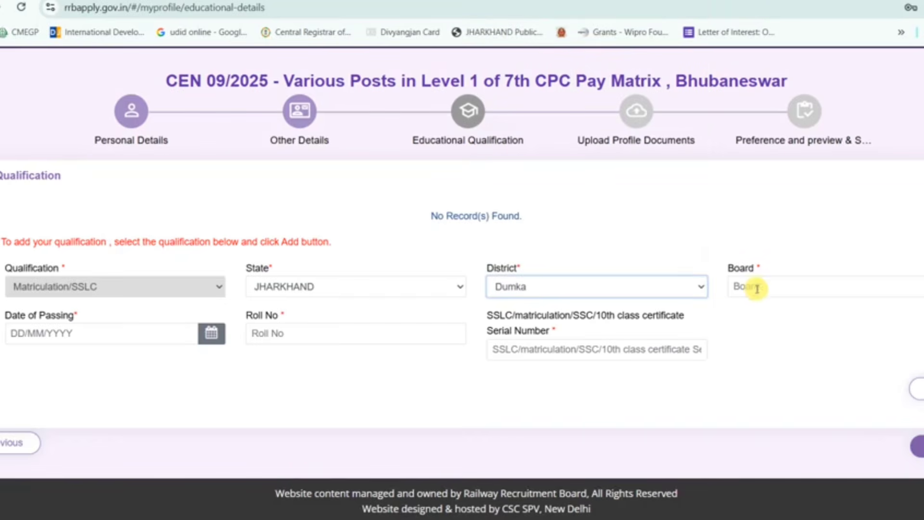
left_click(757, 287)
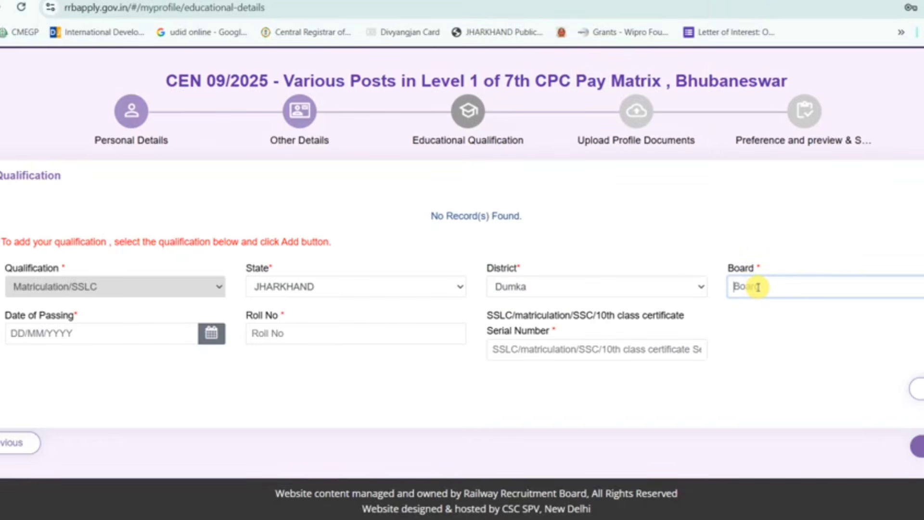
type("JAC")
- Enter the passing date and serial number, then add the Matriculation/SSLC record
left_click(103, 337)
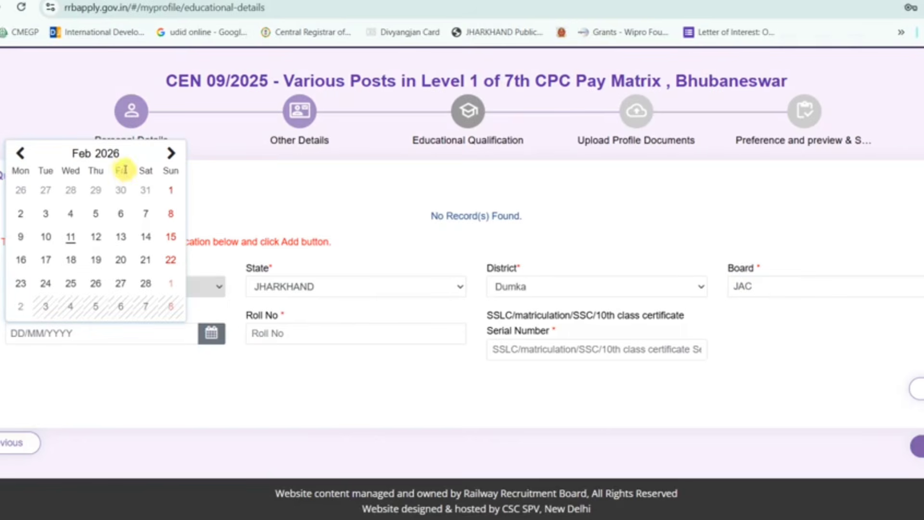
type("0")
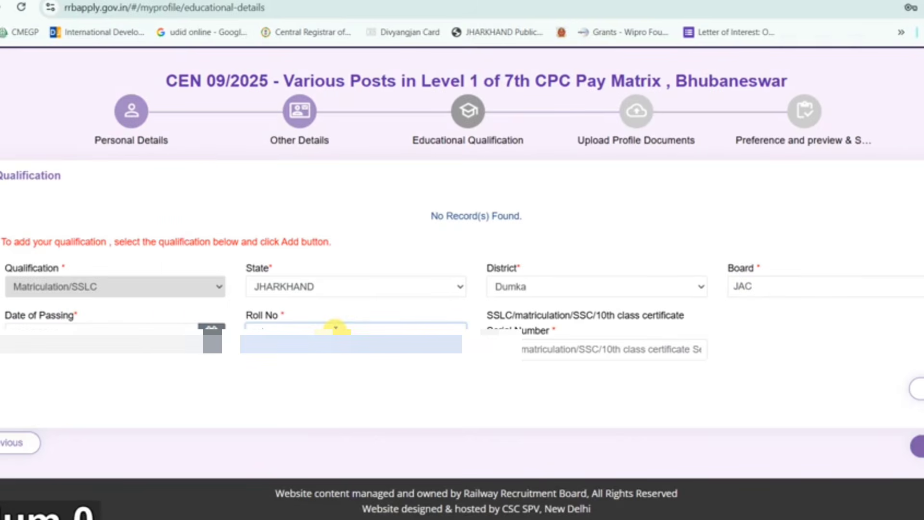
type("4")
left_click(555, 352)
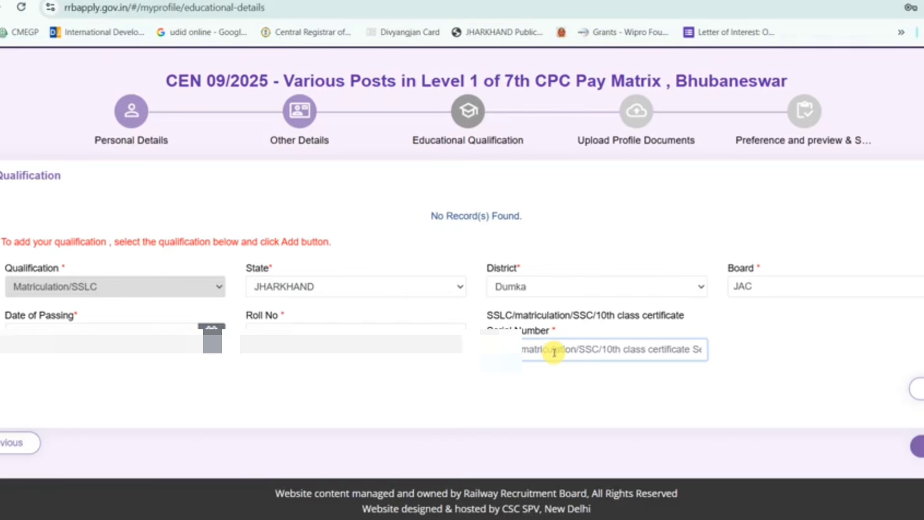
type("4")
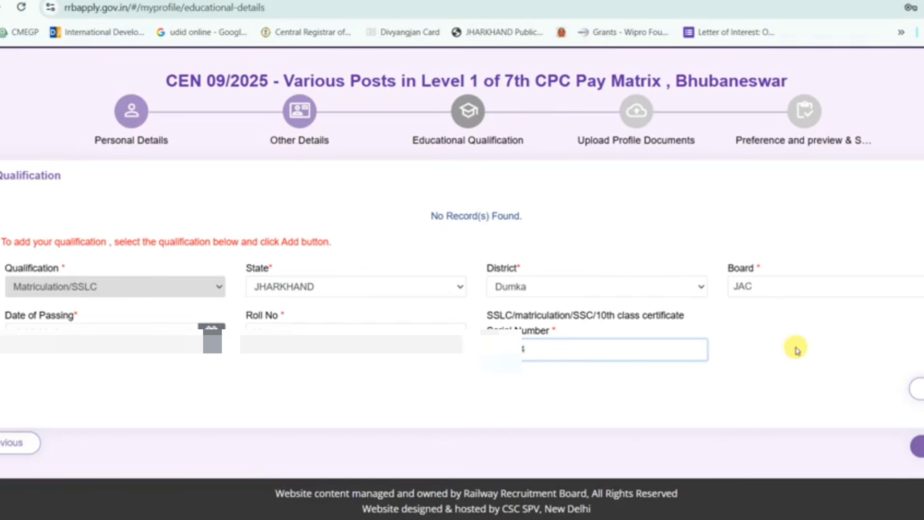
left_click(917, 389)
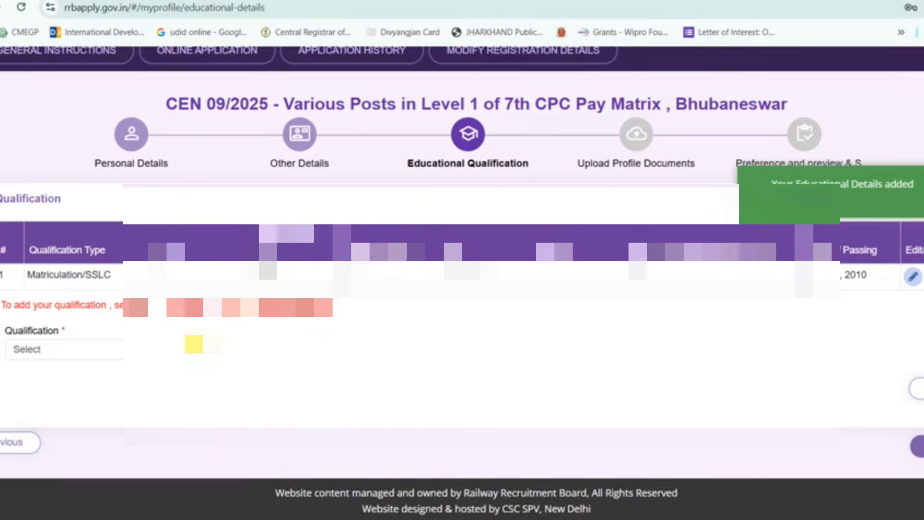
left_click(194, 346)
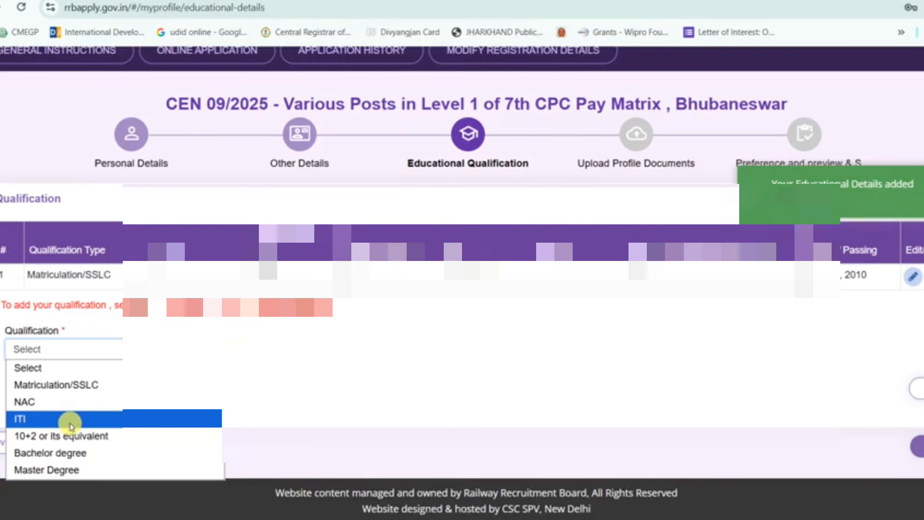
- Start a 10+2 or equivalent record with state JHARKHAND
left_click(116, 438)
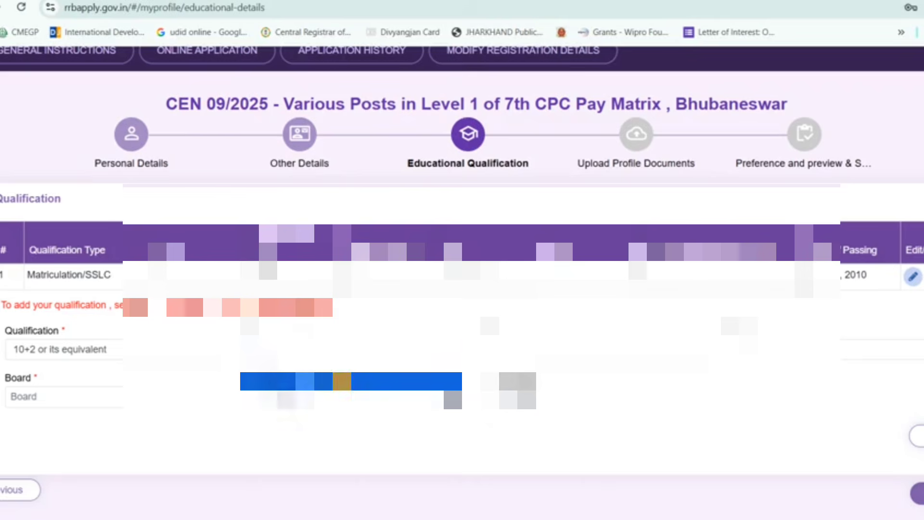
left_click(343, 380)
left_click(506, 347)
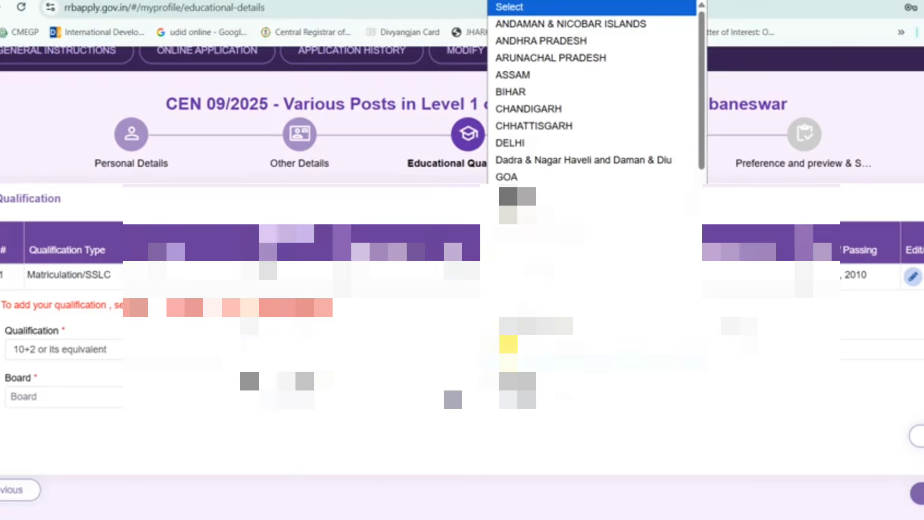
type("jh")
key("Return")
left_click(749, 345)
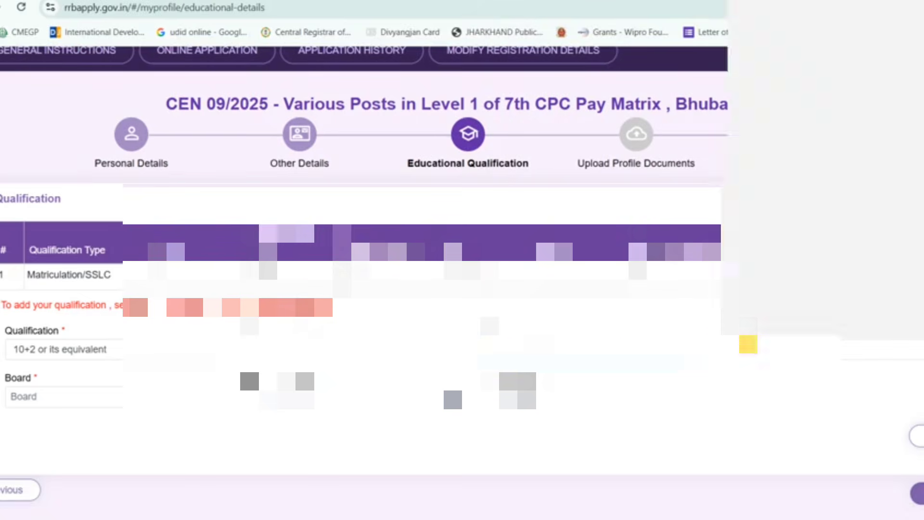
- Set the 10+2 record's district to Deoghar and board to JAC, then proceed
left_click(748, 345)
type("d")
key("Return")
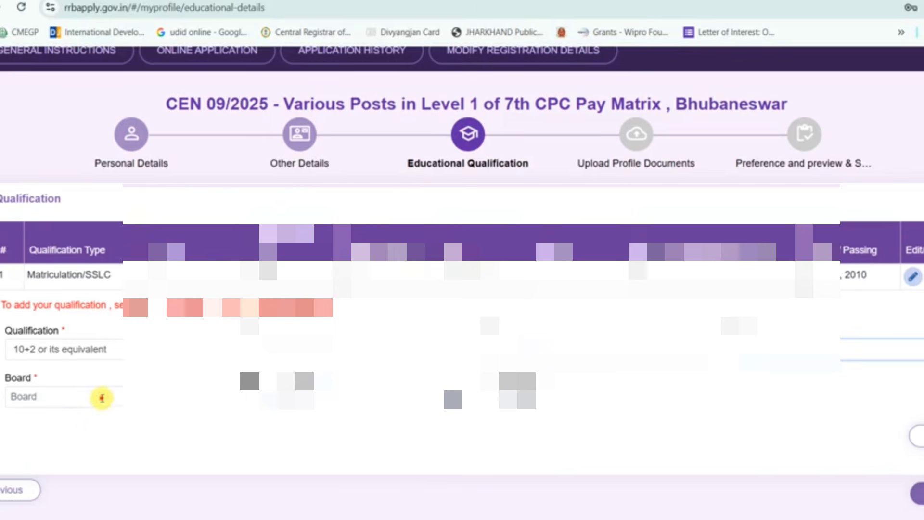
left_click(101, 398)
type("JAC")
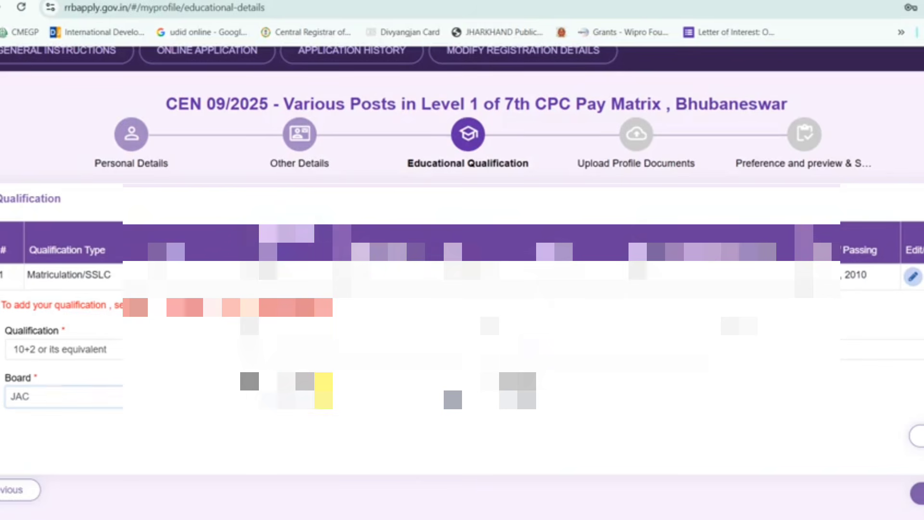
left_click(323, 391)
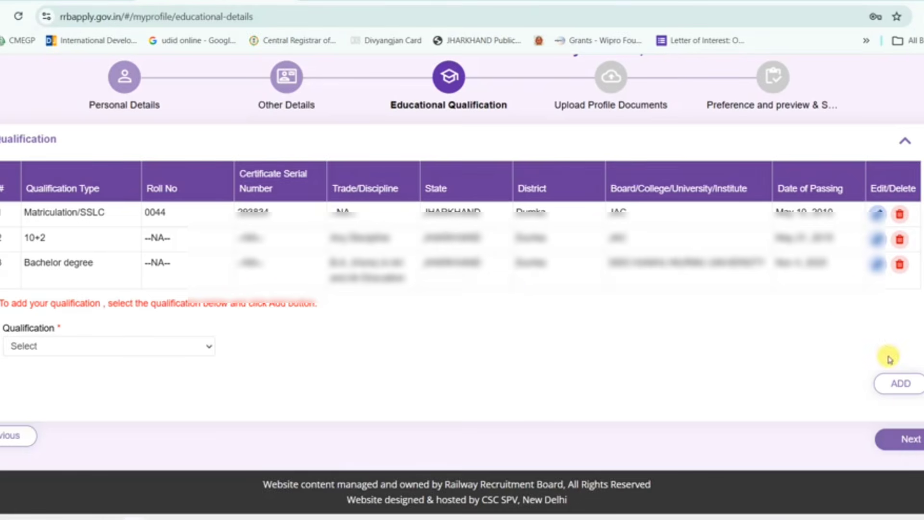
left_click(888, 445)
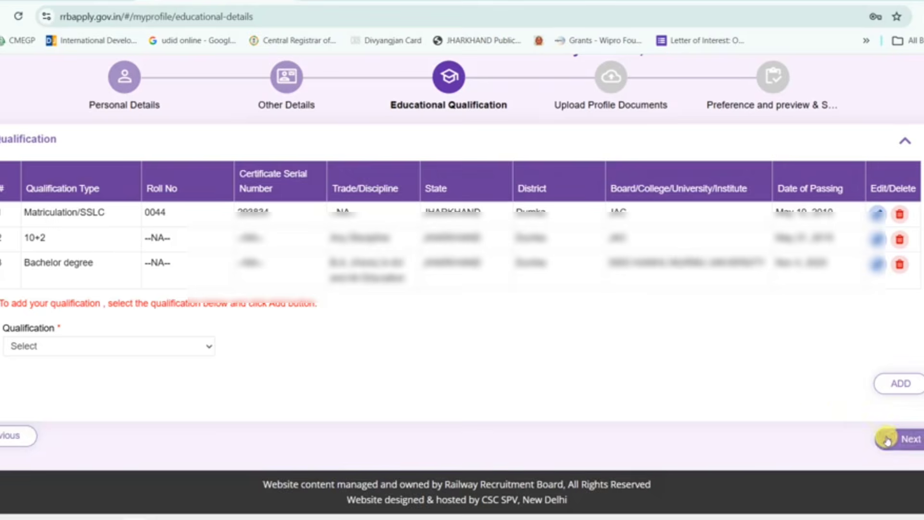
- Advance to Upload Profile Documents, dismiss the K7TotalSecurity webcam notice, and reach the photograph options
left_click(888, 440)
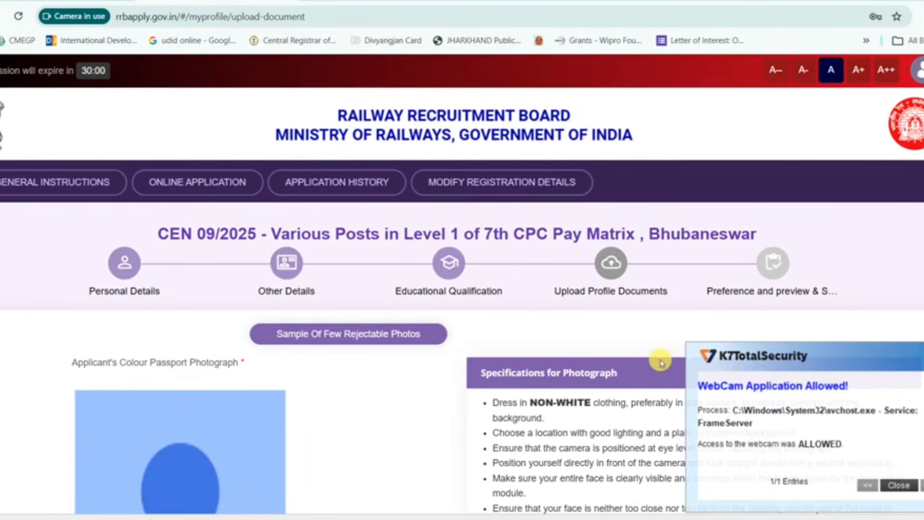
left_click(899, 485)
scroll(557, 371, "down", 3)
scroll(557, 371, "down", 3)
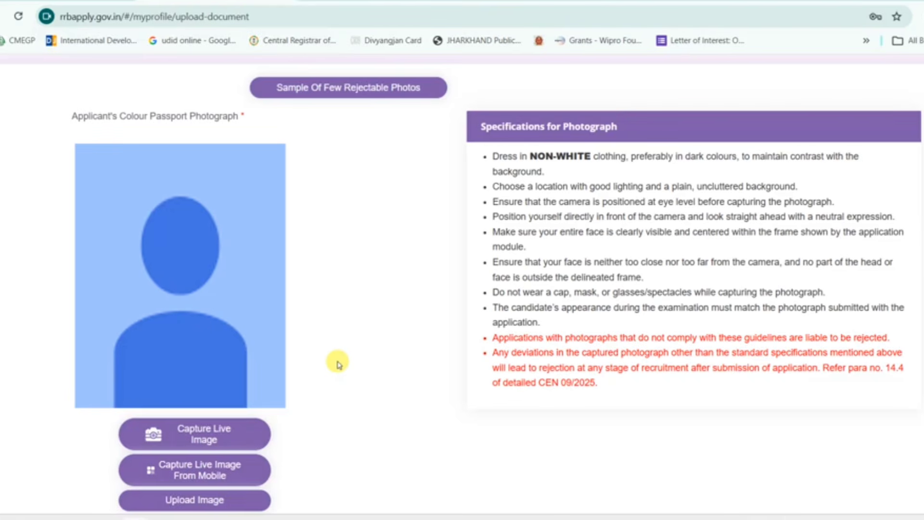
scroll(339, 364, "down", 2)
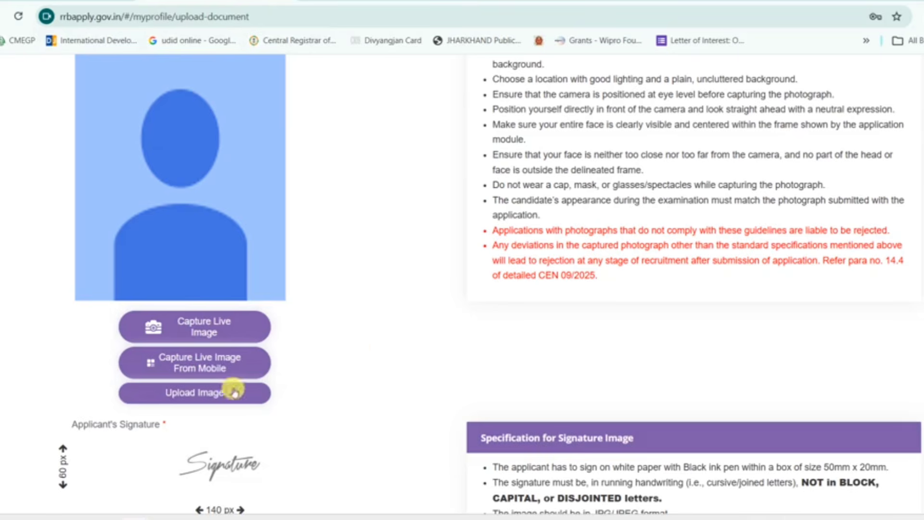
- Choose Upload Image for the passport photo with Locomotor Disability as the reason, and confirm
left_click(206, 398)
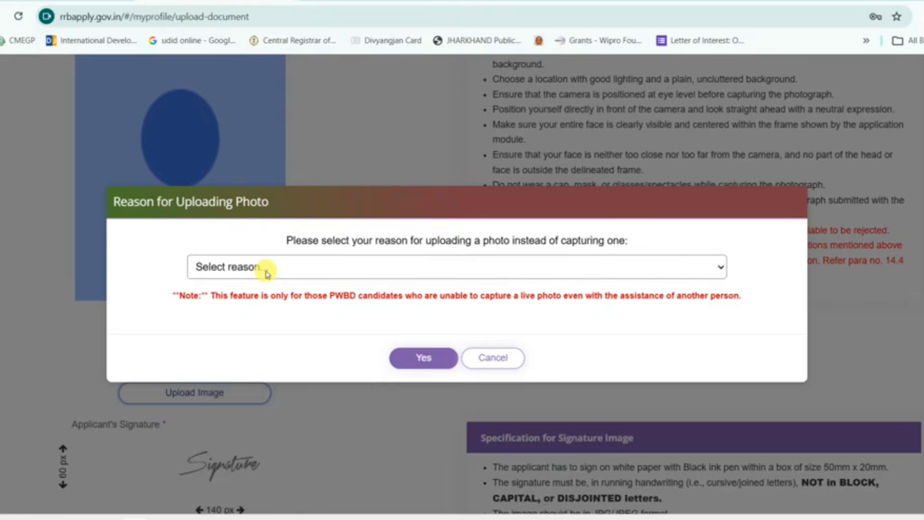
left_click(317, 268)
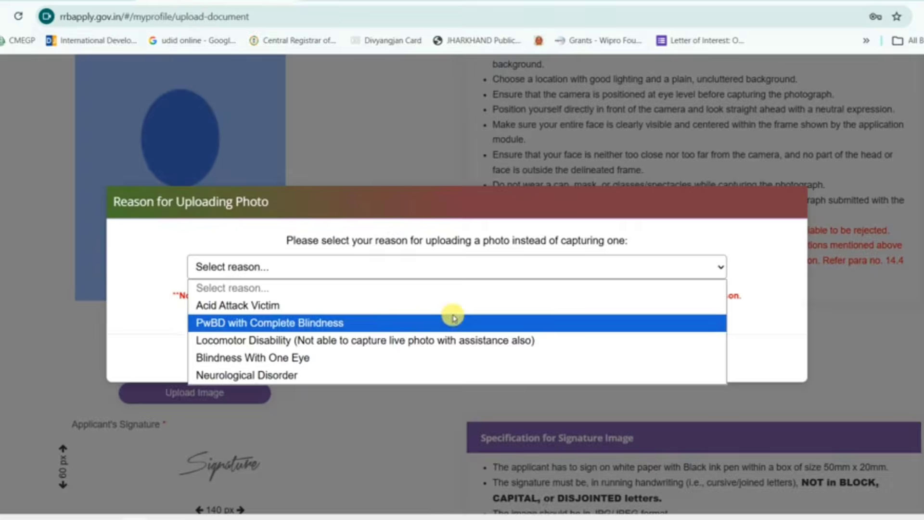
left_click(381, 341)
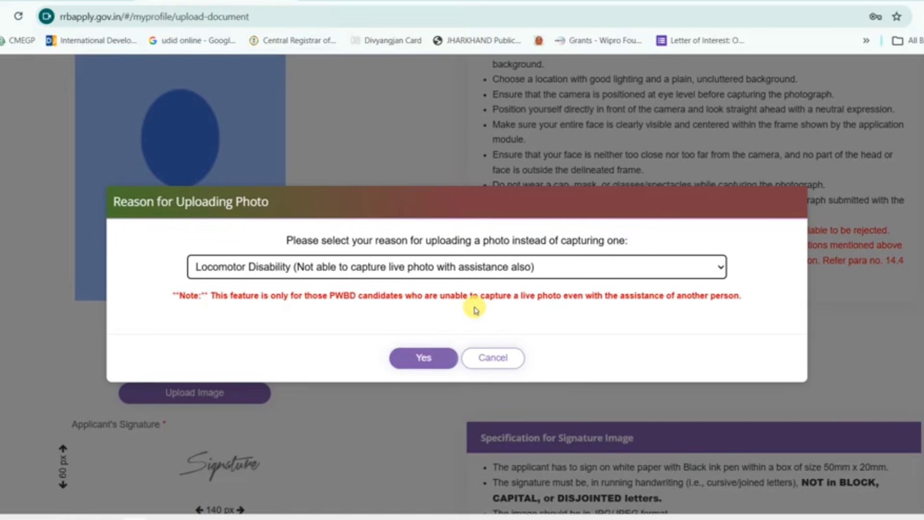
left_click(407, 359)
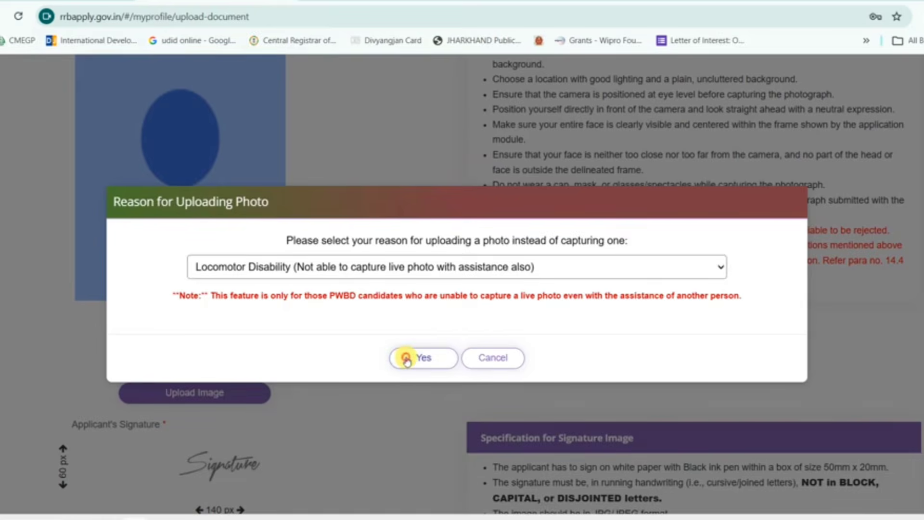
scroll(385, 284, "up", 2)
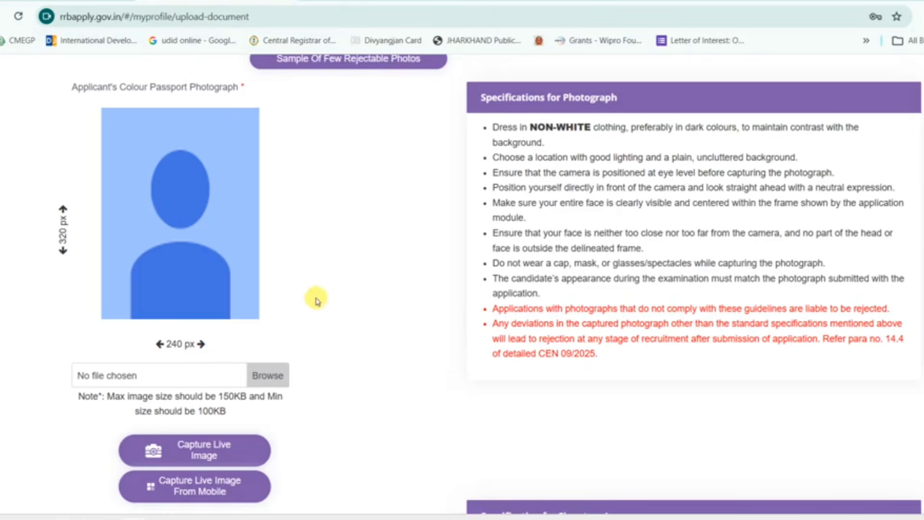
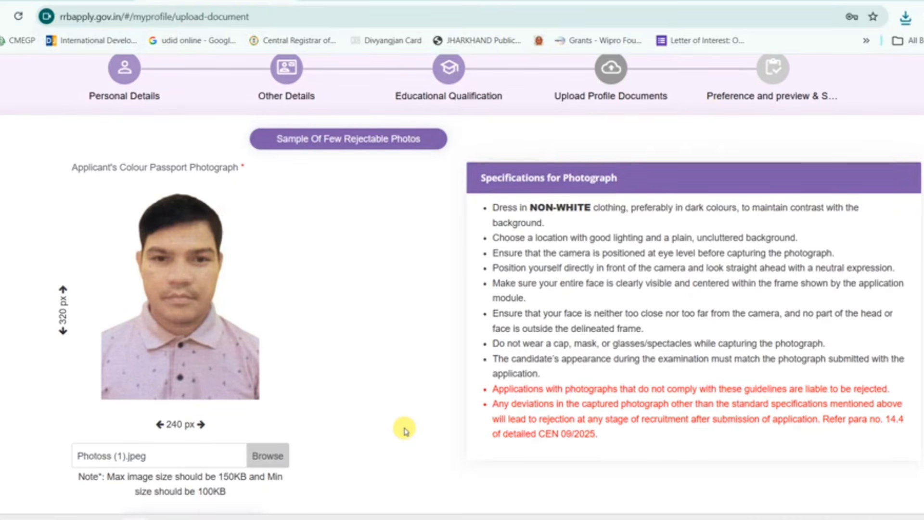
- Upload the signature image Signaturess (1).jpeg
scroll(404, 430, "down", 5)
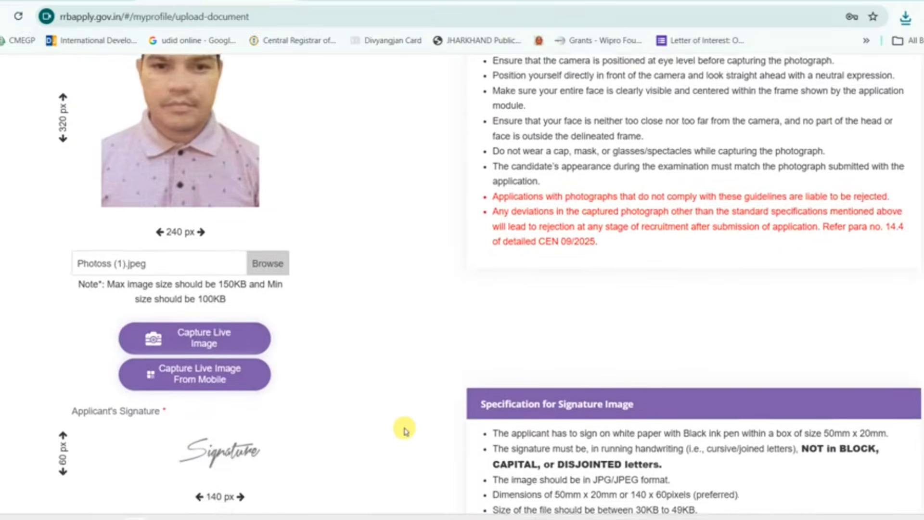
scroll(404, 430, "down", 2)
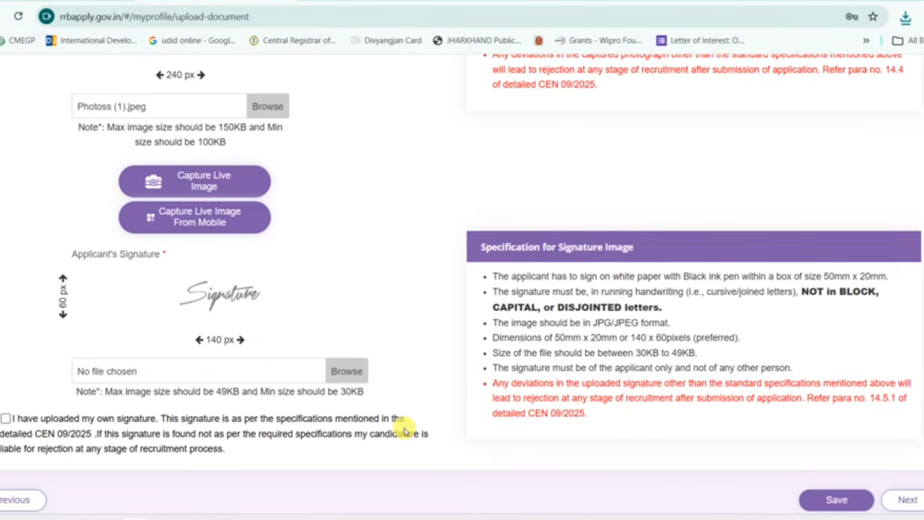
left_click(268, 365)
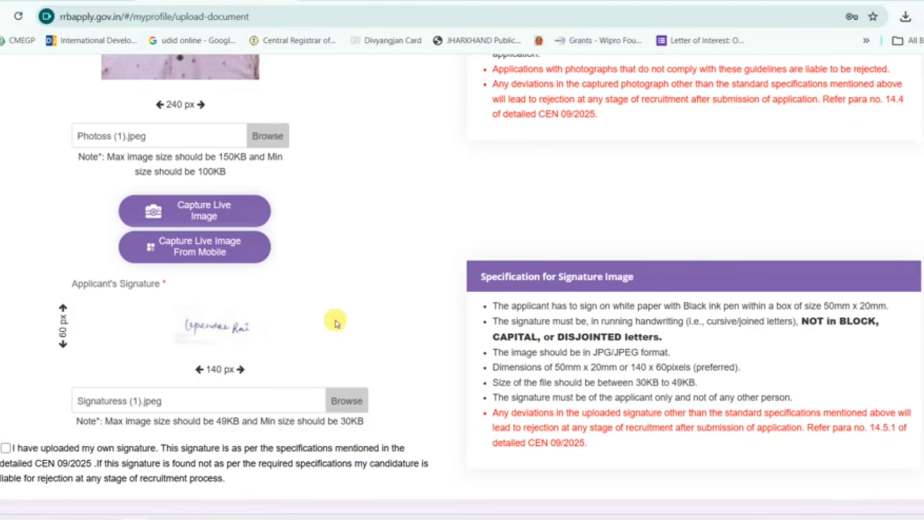
- Tick the own-signature declaration and save the photo and signature
scroll(335, 321, "up", 4)
scroll(336, 321, "down", 5)
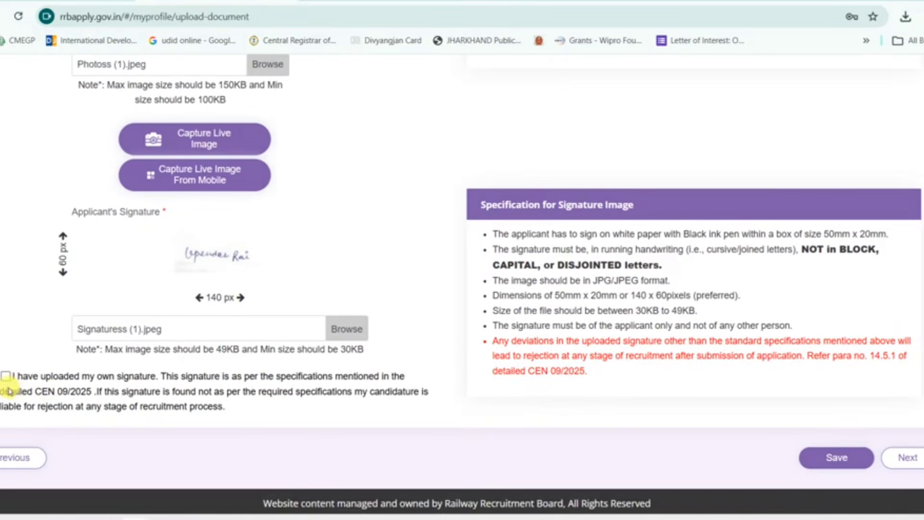
left_click(7, 377)
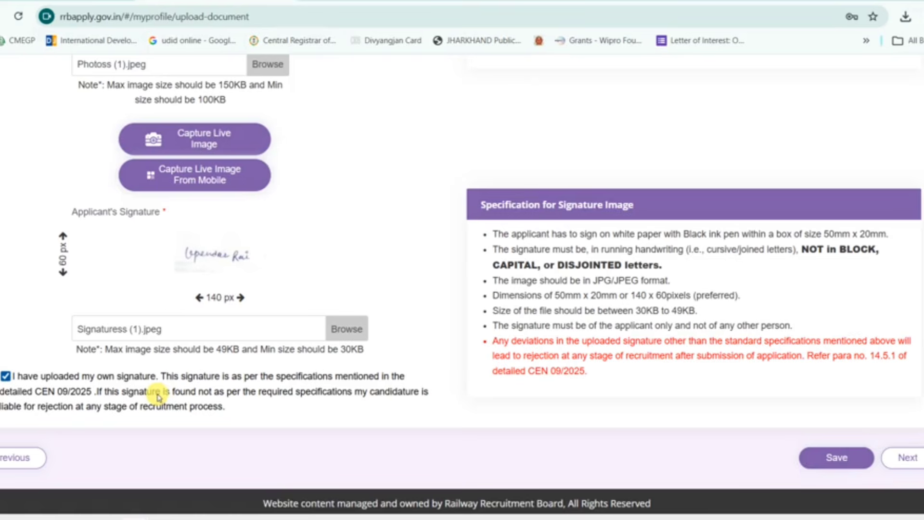
left_click(822, 457)
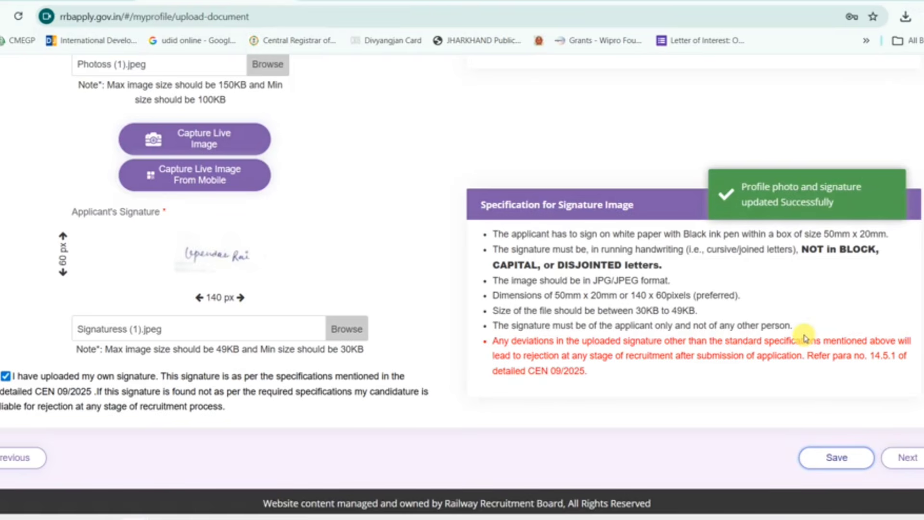
- Add the seven ECoR posts in order: Assistant TRD, Operations (Electrical), TL and AC, S and T, Track Machine, Carriage and Wagon, Loco Shed (Electrical)
left_click(906, 458)
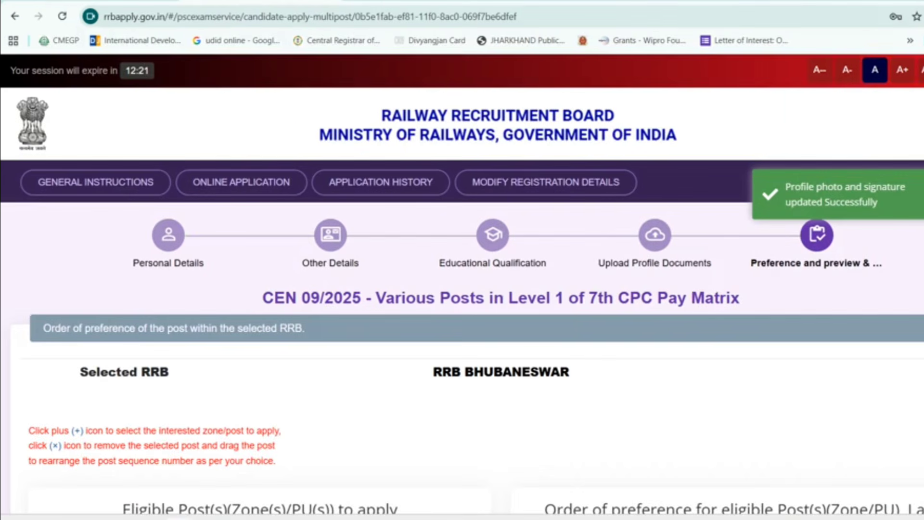
scroll(779, 415, "down", 3)
scroll(778, 417, "down", 4)
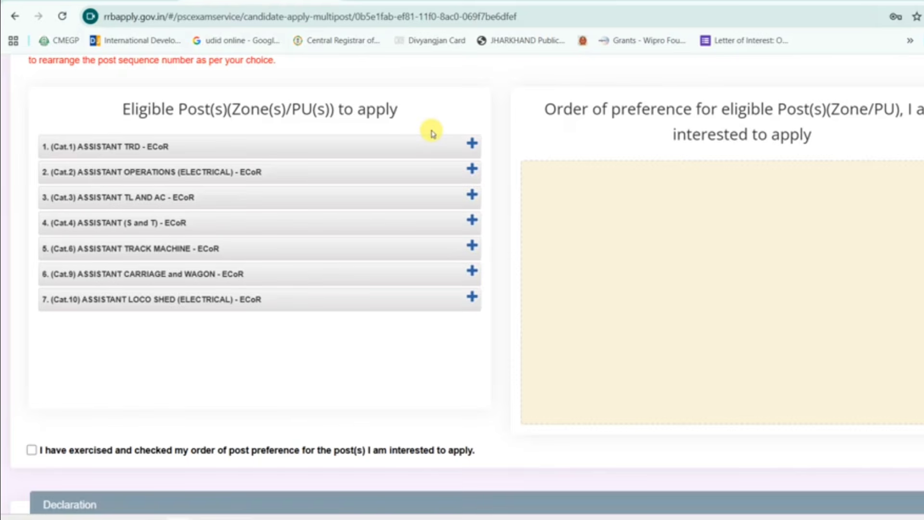
left_click(472, 145)
left_click(472, 145)
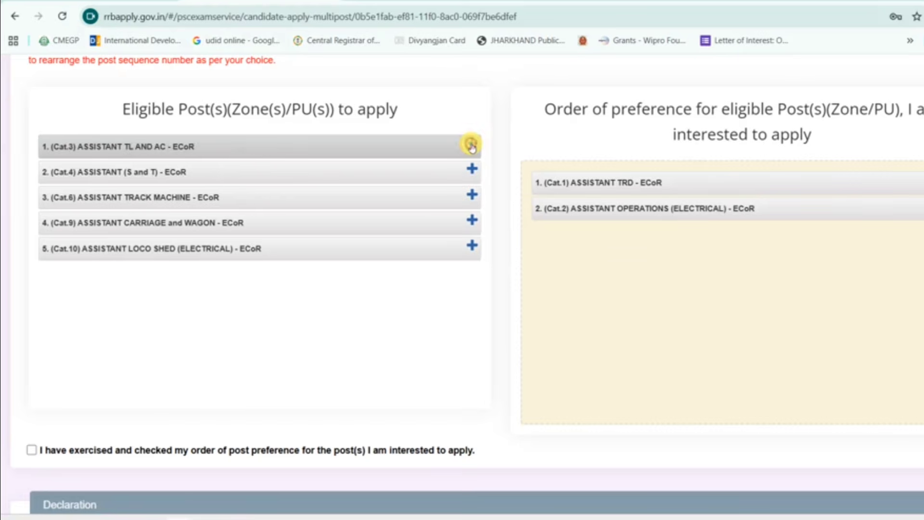
left_click(472, 146)
left_click(471, 145)
left_click(472, 146)
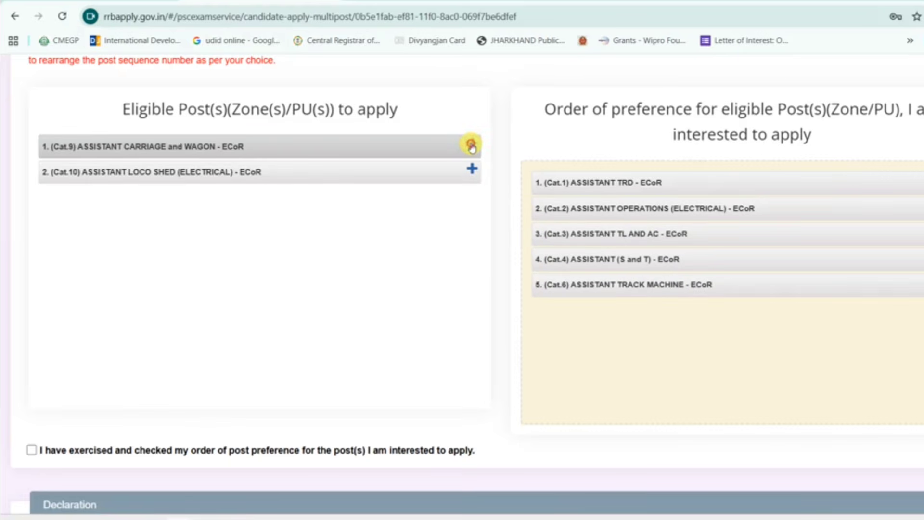
left_click(472, 145)
left_click(471, 145)
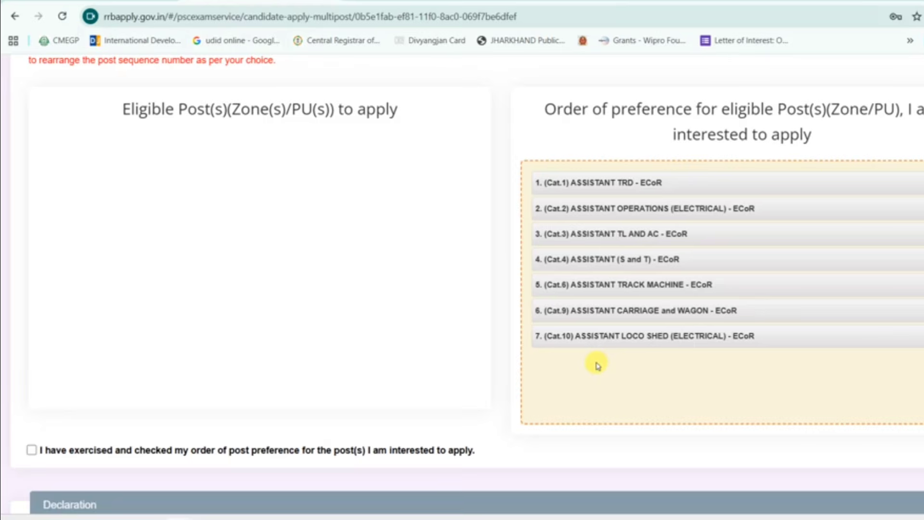
scroll(597, 366, "down", 2)
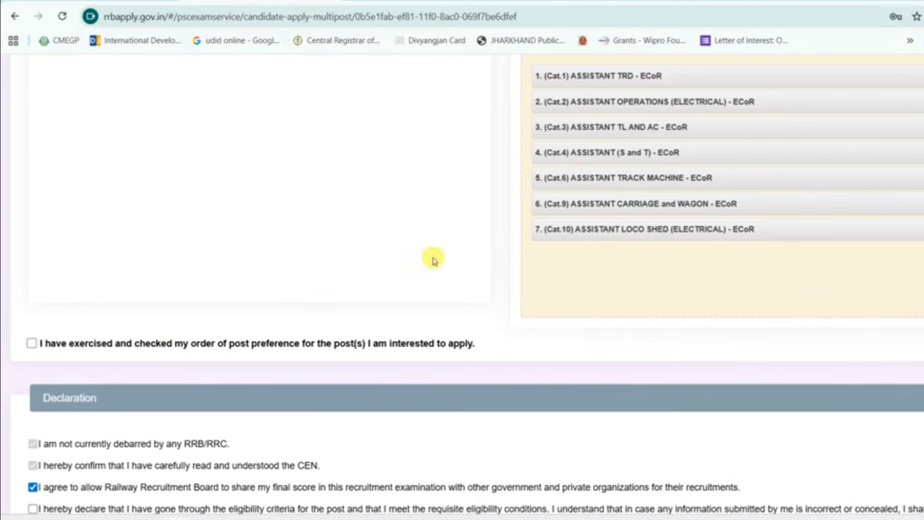
- Tick the preference-order and eligibility declarations, enter Dumka as the place, and save
left_click(31, 343)
scroll(289, 343, "down", 2)
scroll(293, 342, "down", 3)
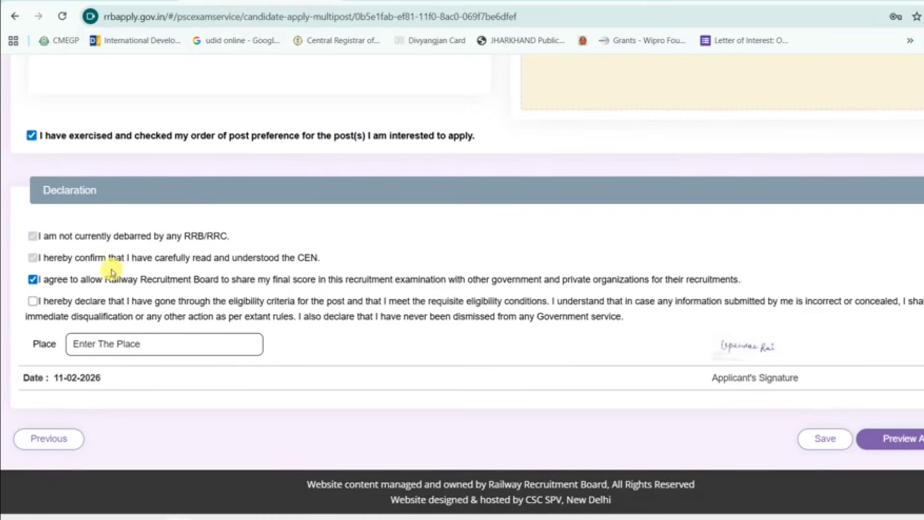
left_click(33, 301)
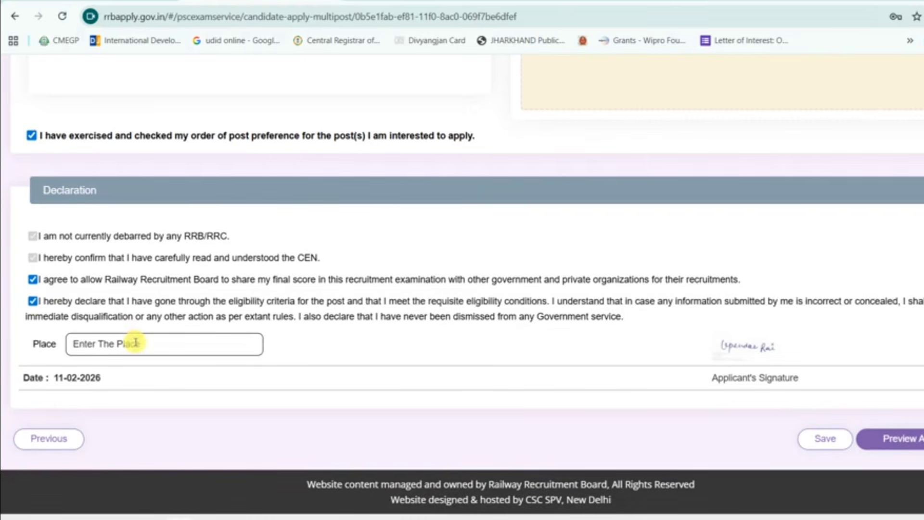
left_click(136, 344)
type("Dumka")
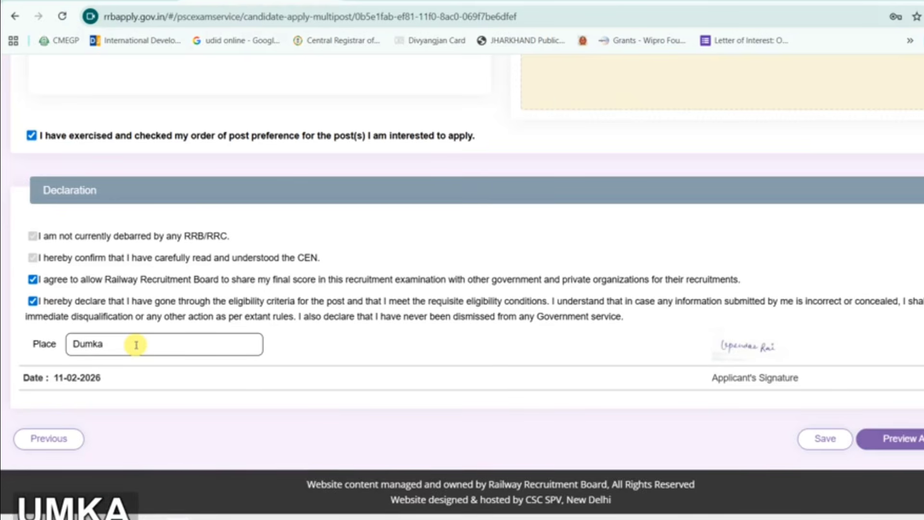
left_click(813, 439)
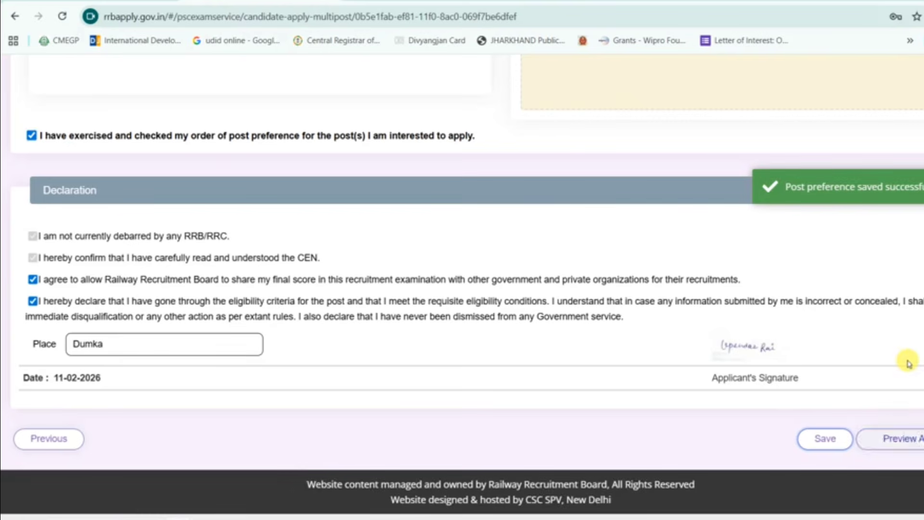
- Preview the full application and tick 'I have re-checked the above details'
left_click(894, 446)
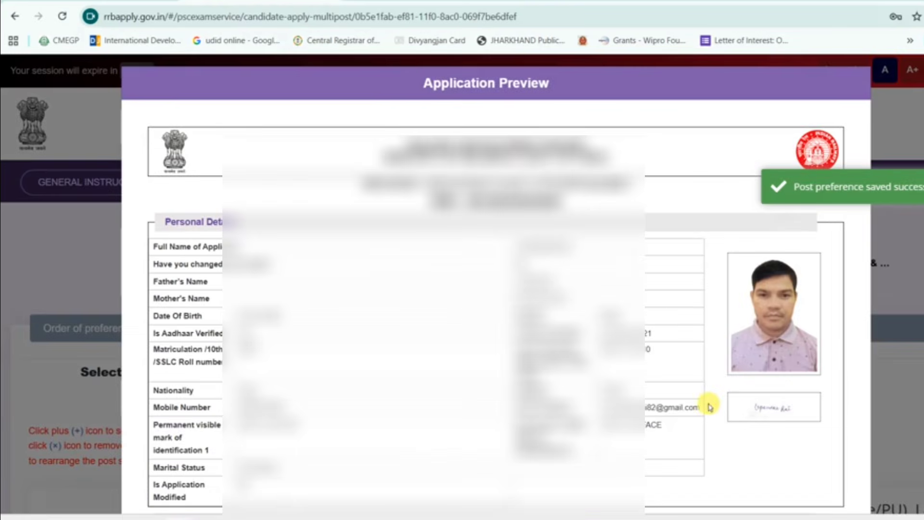
scroll(708, 406, "down", 15)
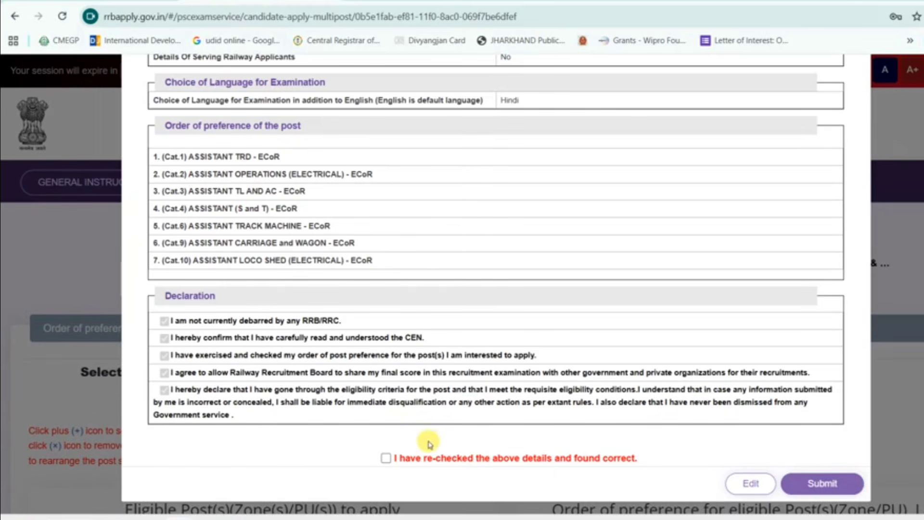
left_click(388, 458)
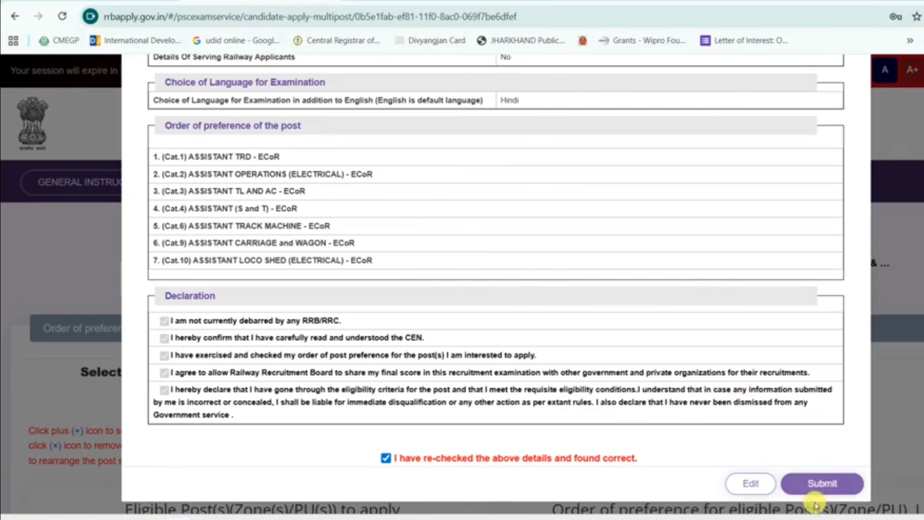
- Submit the application and confirm the final submission in the popup
left_click(819, 487)
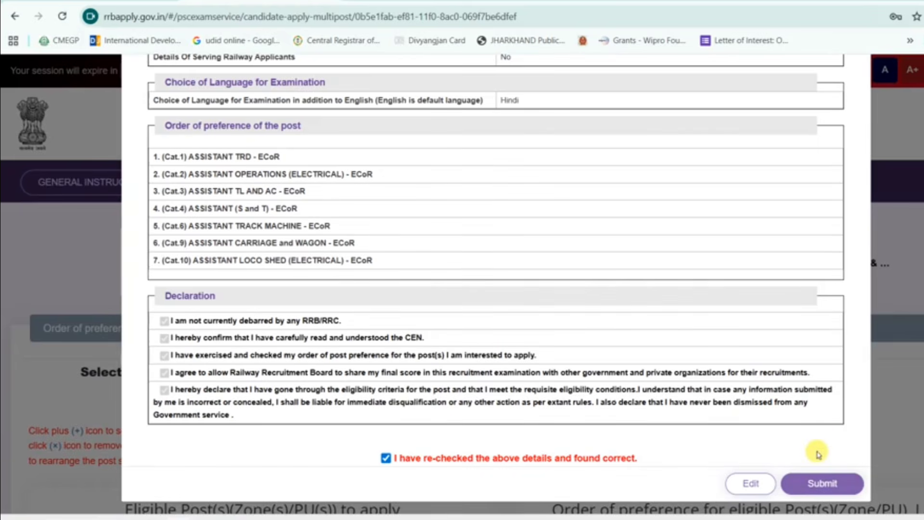
left_click(821, 482)
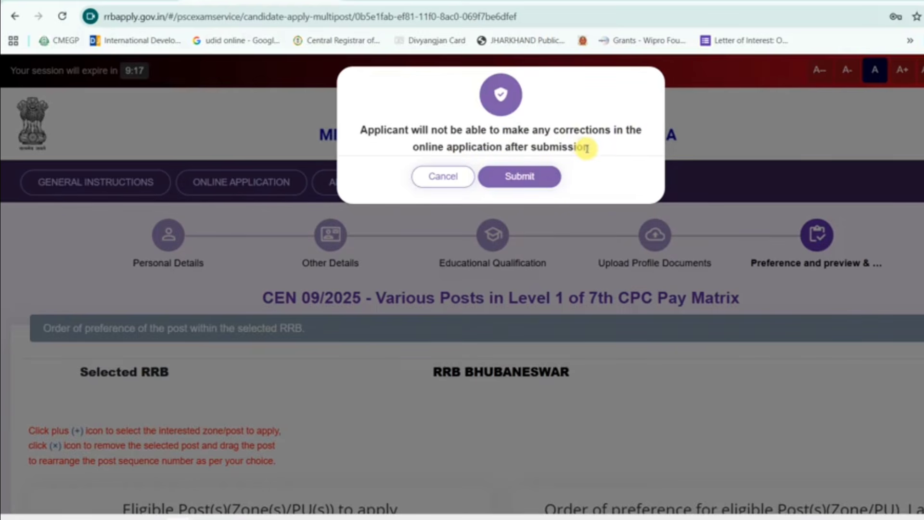
left_click(524, 181)
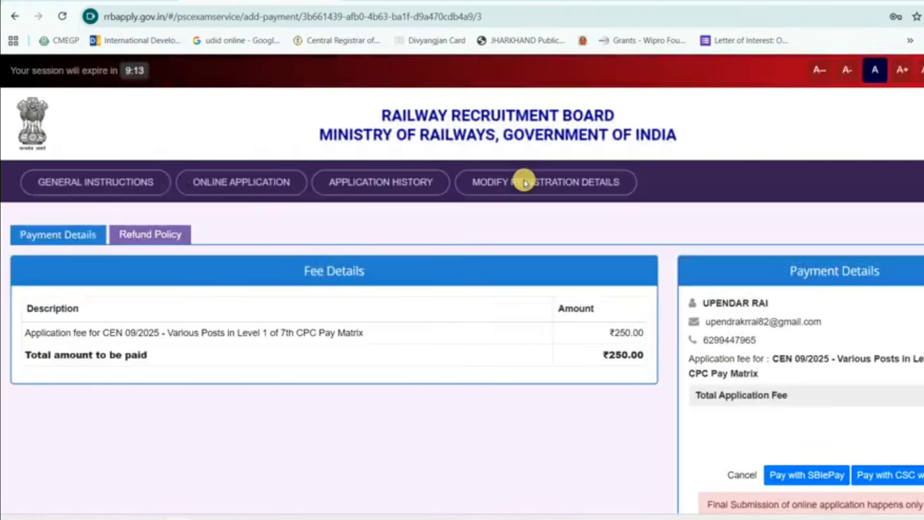